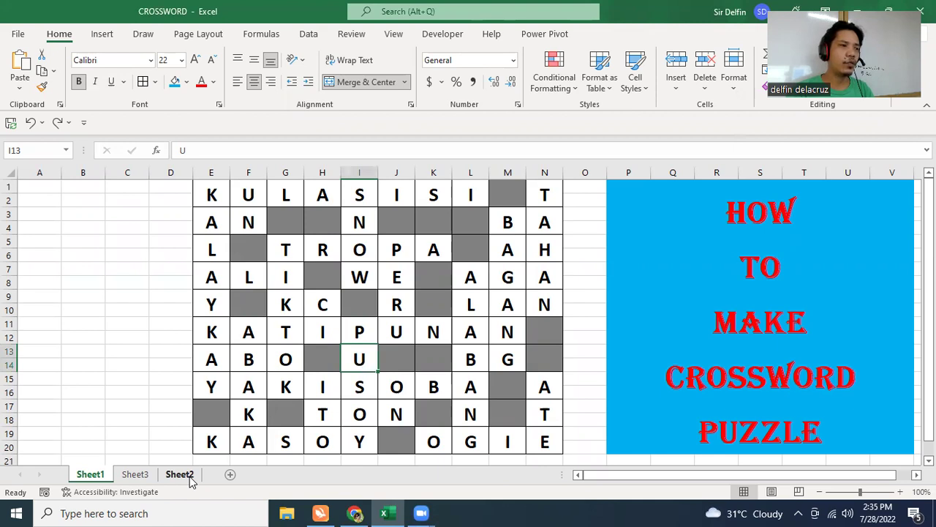
Leave the finished crossword on Sheet1 and go to the blank Sheet2 of the CROSSWORD workbook
{"action": "left_click", "coordinate": [179, 474]}
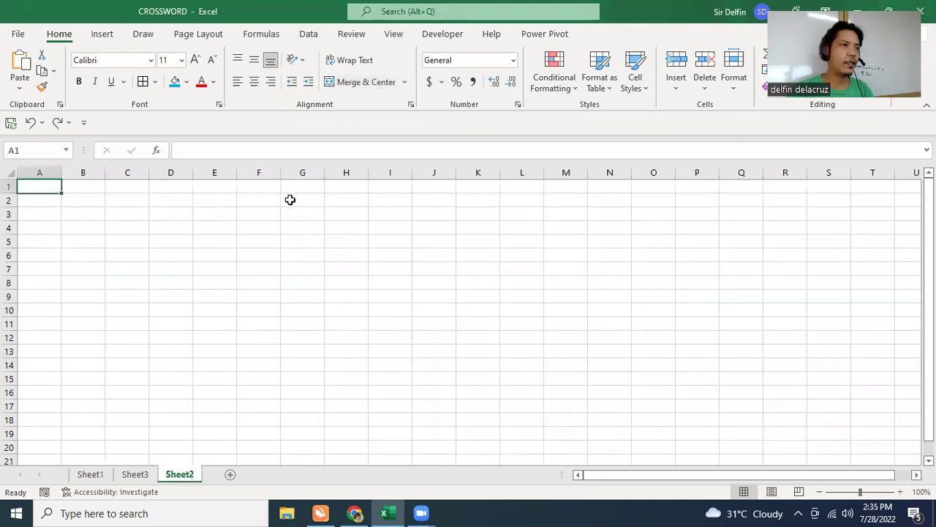
Merge F1:F2 and copy the merged cell down to row 20 and across to column P
{"action": "mouse_move", "coordinate": [262, 185]}
{"action": "left_mouse_down"}
{"action": "mouse_move", "coordinate": [259, 203]}
{"action": "mouse_move", "coordinate": [270, 199]}
{"action": "left_mouse_up"}
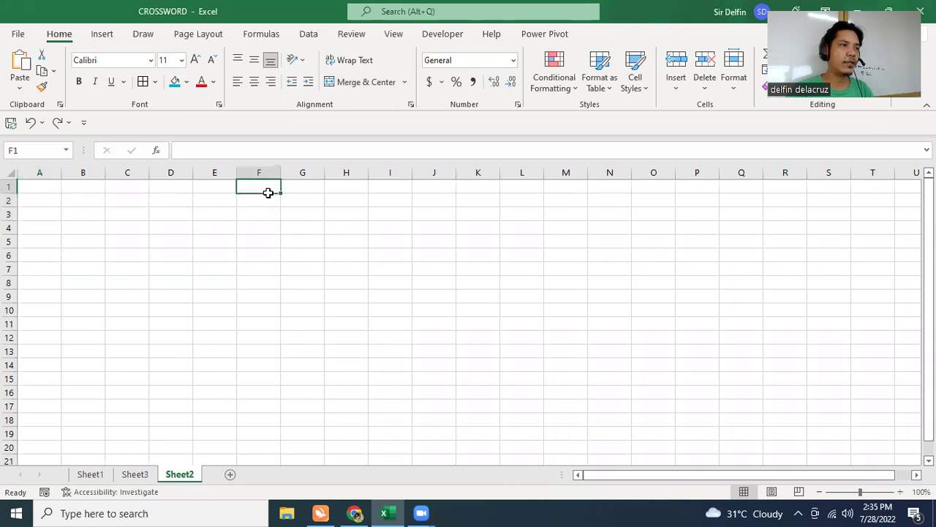
{"action": "left_click", "coordinate": [353, 82]}
{"action": "left_click_drag", "start_coordinate": [280, 207], "coordinate": [262, 443]}
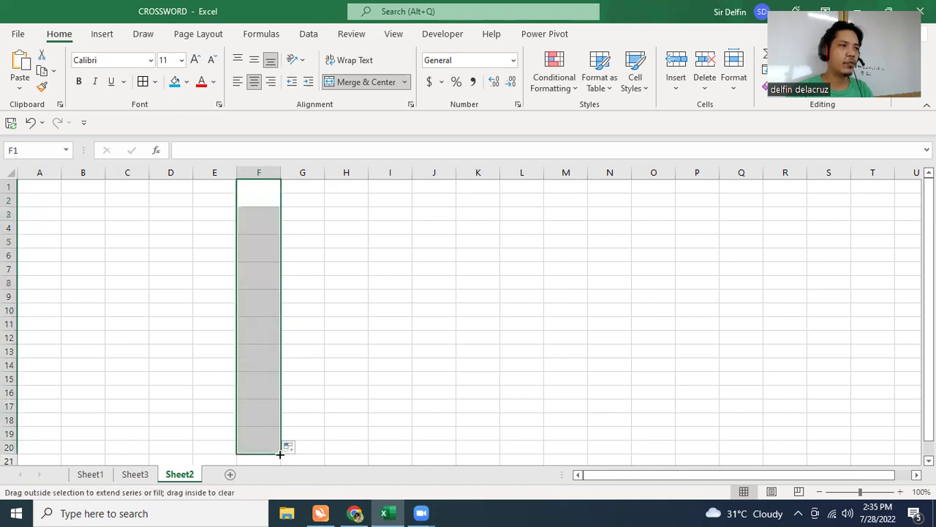
{"action": "mouse_move", "coordinate": [279, 455]}
{"action": "left_mouse_down"}
{"action": "mouse_move", "coordinate": [535, 458]}
{"action": "mouse_move", "coordinate": [704, 443]}
{"action": "mouse_move", "coordinate": [697, 441]}
{"action": "left_mouse_up"}
Narrow columns F through P to one equal width
{"action": "mouse_move", "coordinate": [719, 171]}
{"action": "left_mouse_down"}
{"action": "mouse_move", "coordinate": [708, 172]}
{"action": "mouse_move", "coordinate": [719, 172]}
{"action": "mouse_move", "coordinate": [710, 173]}
{"action": "mouse_move", "coordinate": [716, 182]}
{"action": "left_mouse_up"}
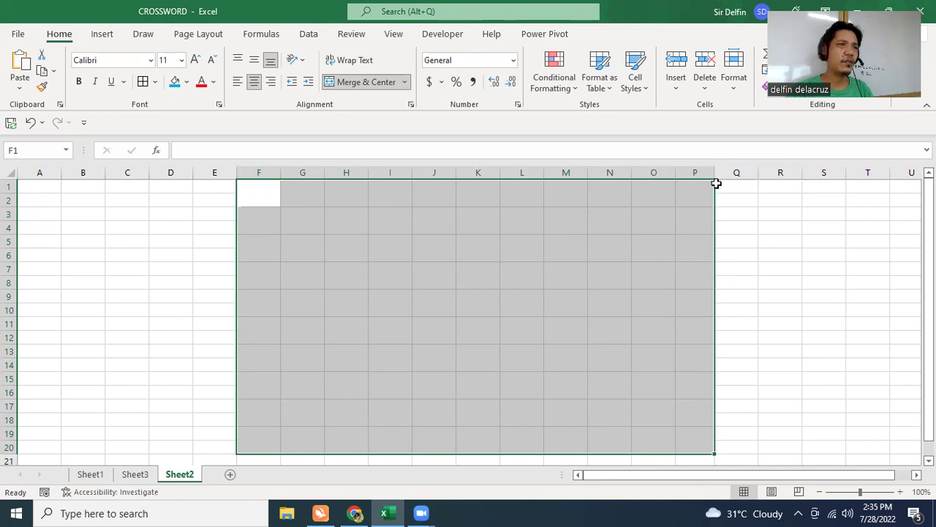
{"action": "mouse_move", "coordinate": [274, 171]}
{"action": "left_mouse_down"}
{"action": "mouse_move", "coordinate": [696, 180]}
{"action": "mouse_move", "coordinate": [704, 171]}
{"action": "left_mouse_up"}
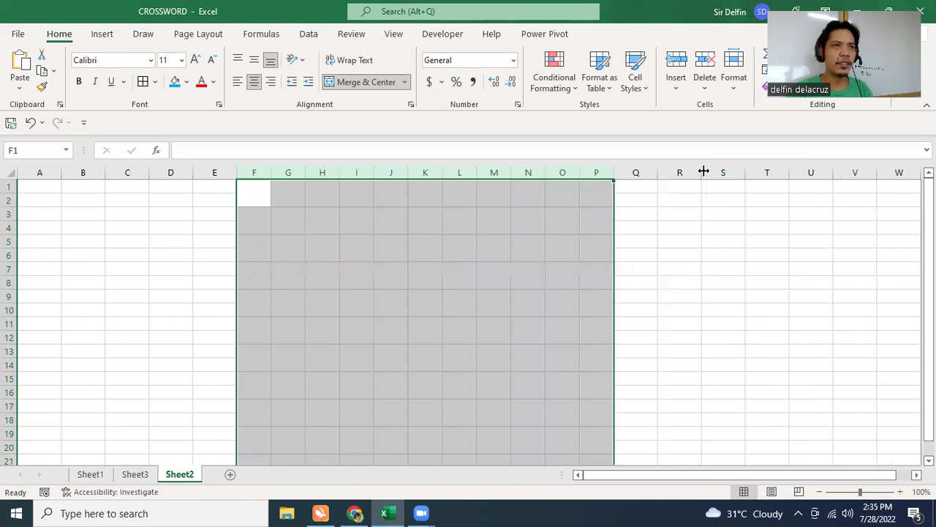
{"action": "left_click_drag", "start_coordinate": [613, 173], "coordinate": [620, 172]}
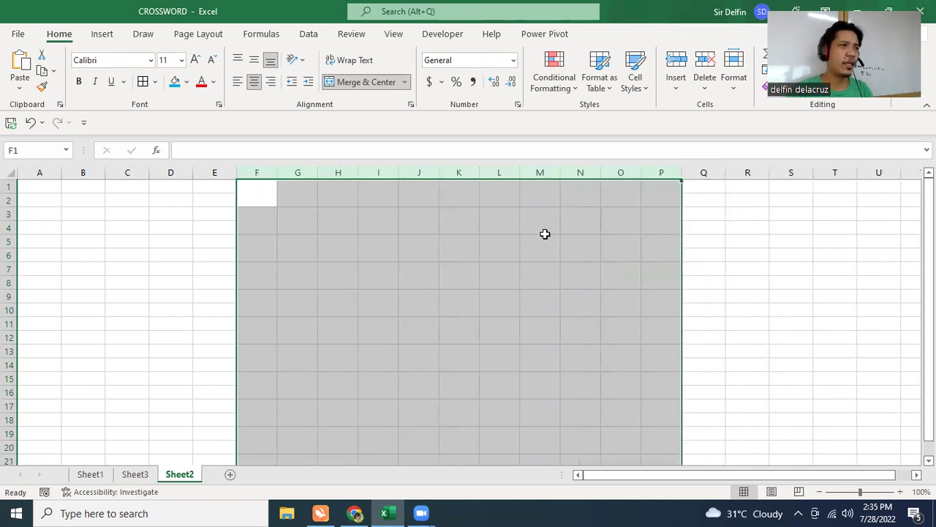
Give every cell of the grid black All Borders
{"action": "left_click", "coordinate": [143, 81]}
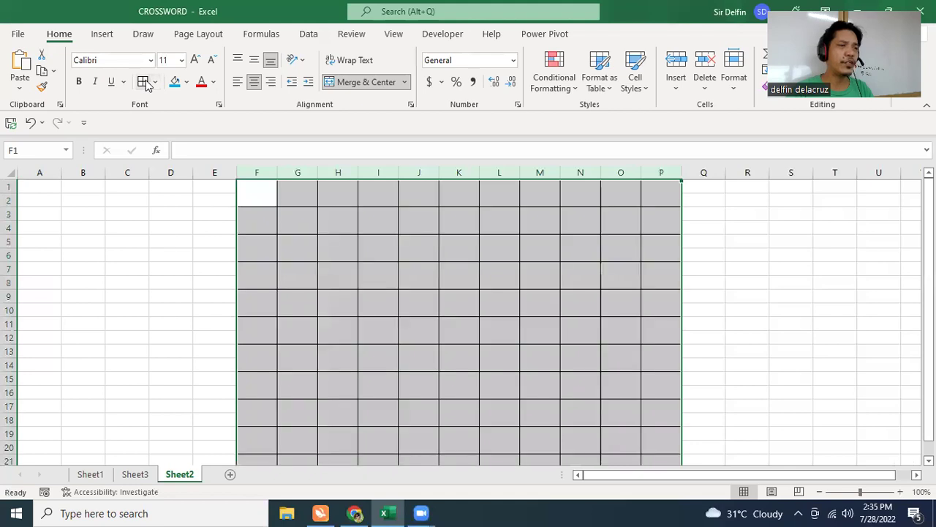
{"action": "left_click", "coordinate": [155, 81]}
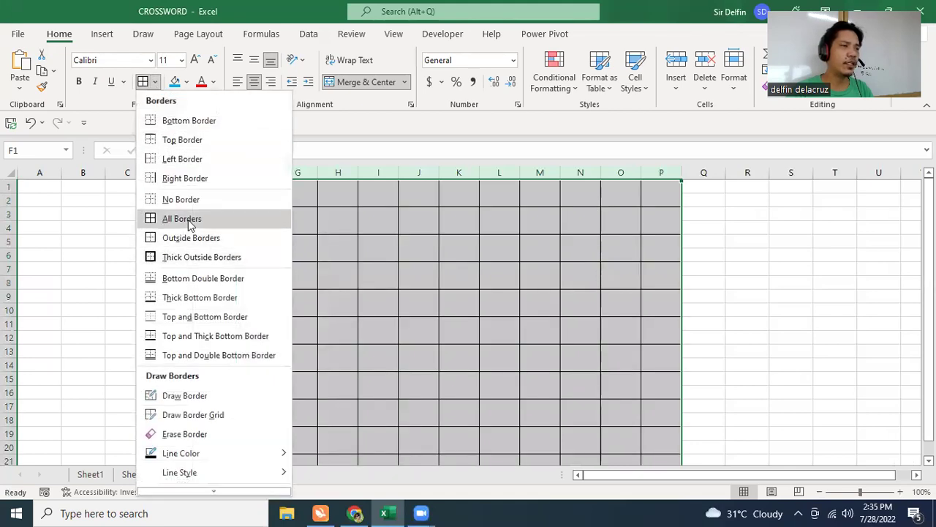
{"action": "left_click", "coordinate": [538, 292]}
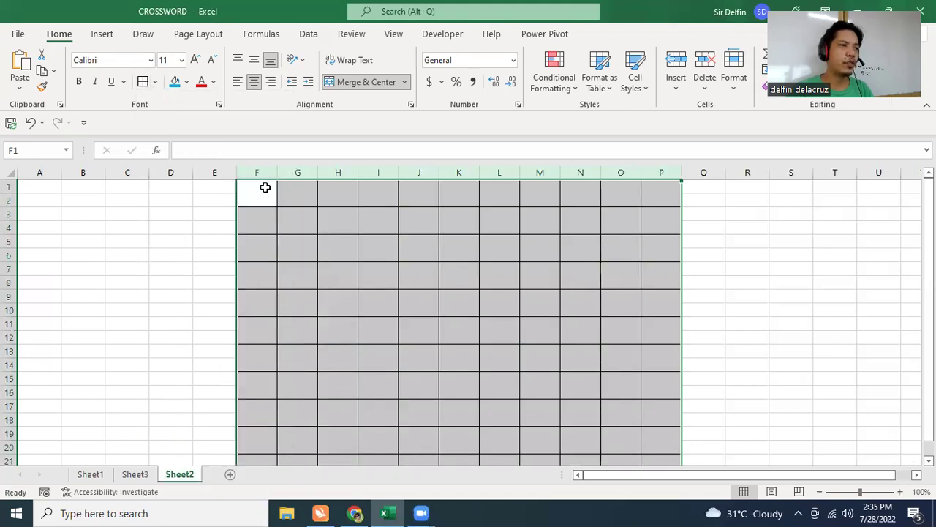
{"action": "left_click", "coordinate": [286, 252]}
Set the font size of the F1:P20 grid to 36
{"action": "left_click", "coordinate": [263, 197]}
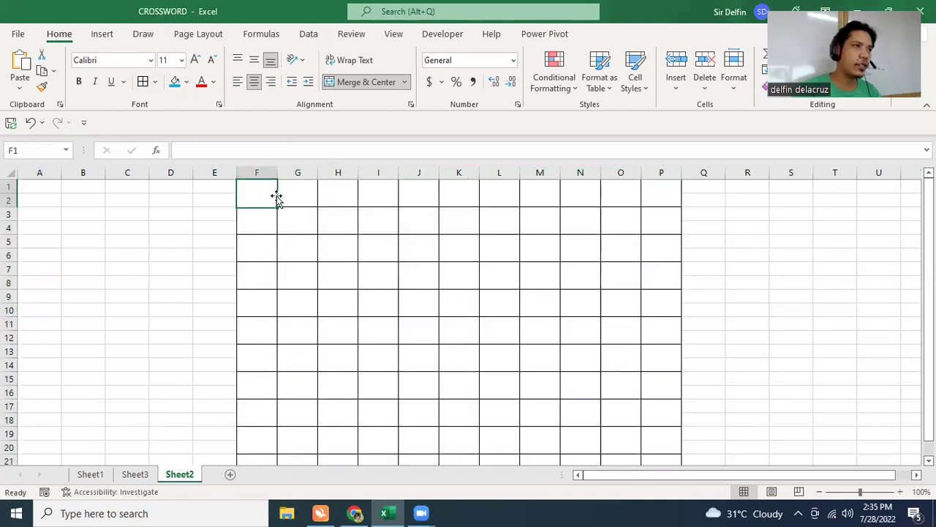
{"action": "mouse_move", "coordinate": [263, 192]}
{"action": "left_mouse_down"}
{"action": "mouse_move", "coordinate": [598, 443]}
{"action": "mouse_move", "coordinate": [651, 362]}
{"action": "left_mouse_up"}
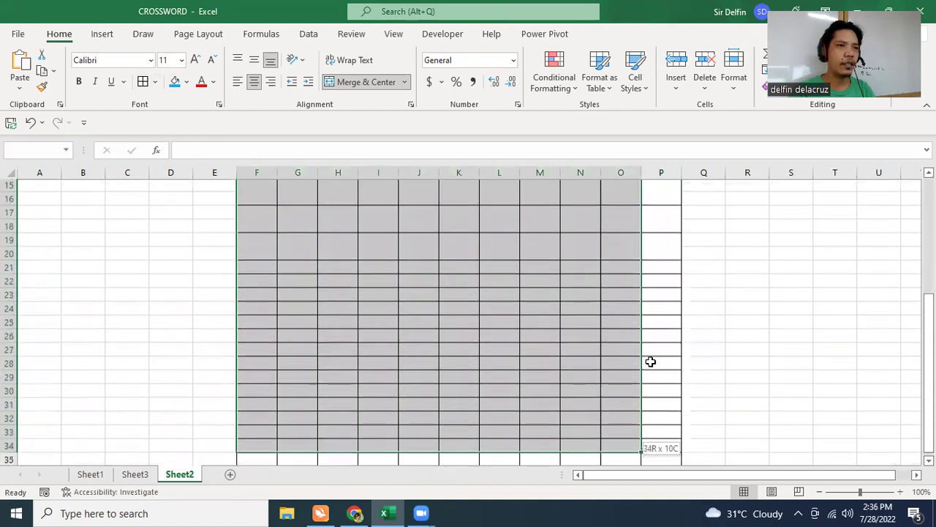
{"action": "left_click_drag", "start_coordinate": [650, 361], "coordinate": [652, 234]}
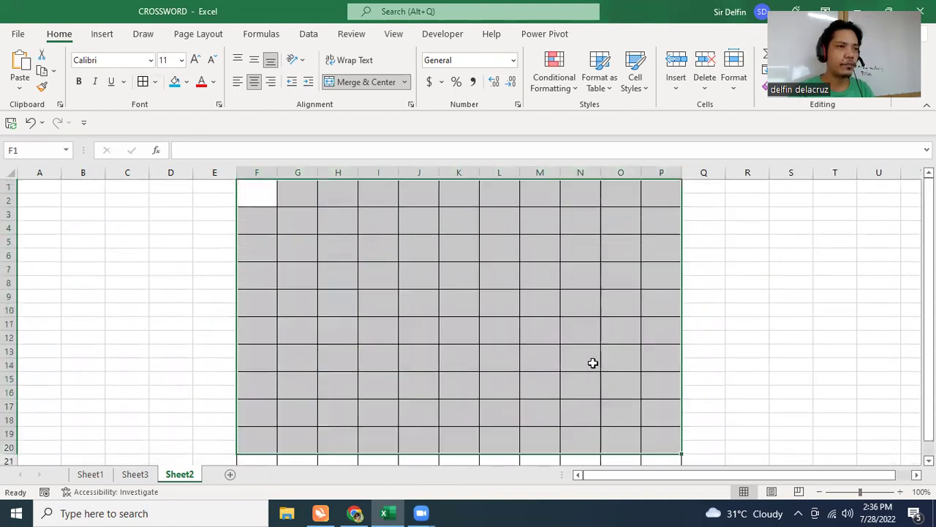
{"action": "left_click", "coordinate": [181, 60]}
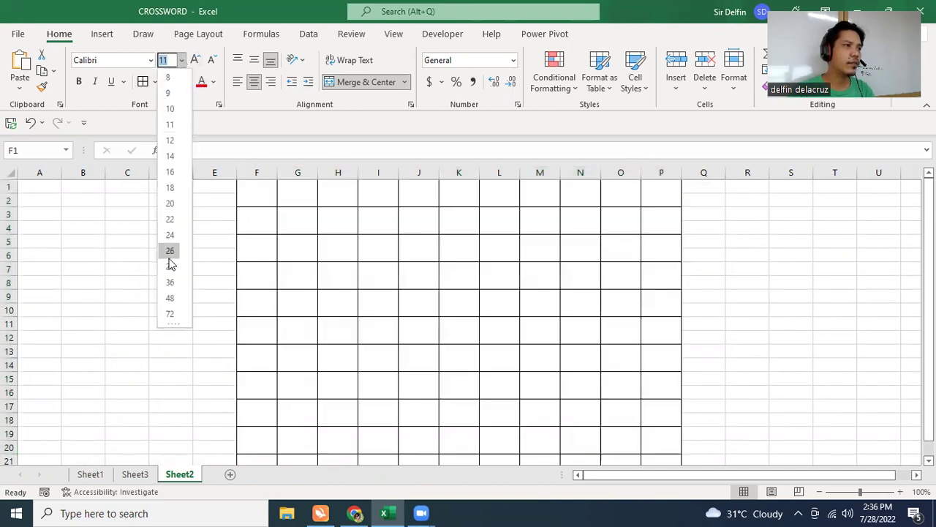
{"action": "left_click", "coordinate": [169, 282]}
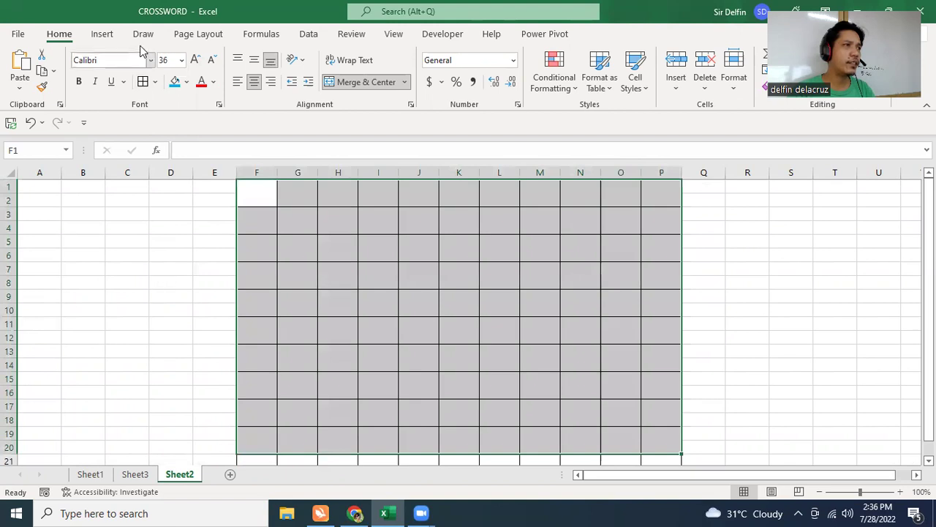
{"action": "left_click", "coordinate": [254, 82]}
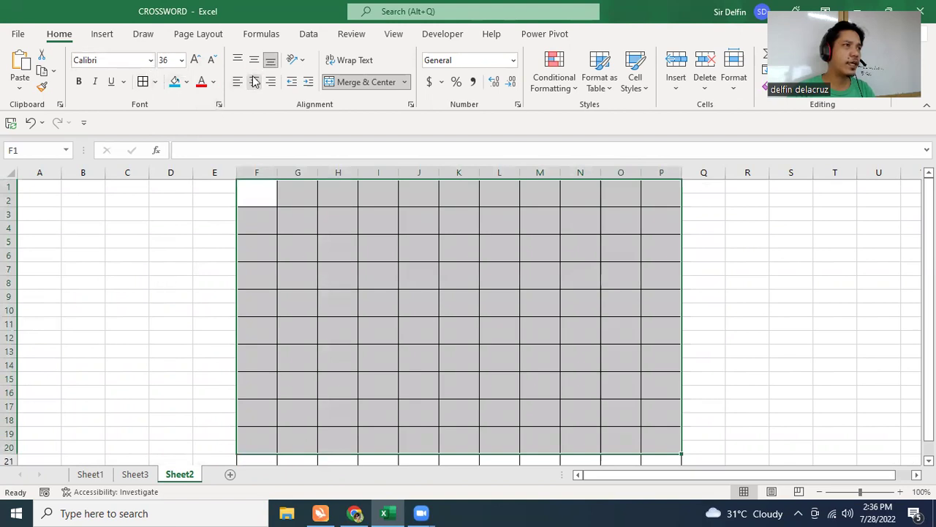
{"action": "left_click", "coordinate": [338, 271]}
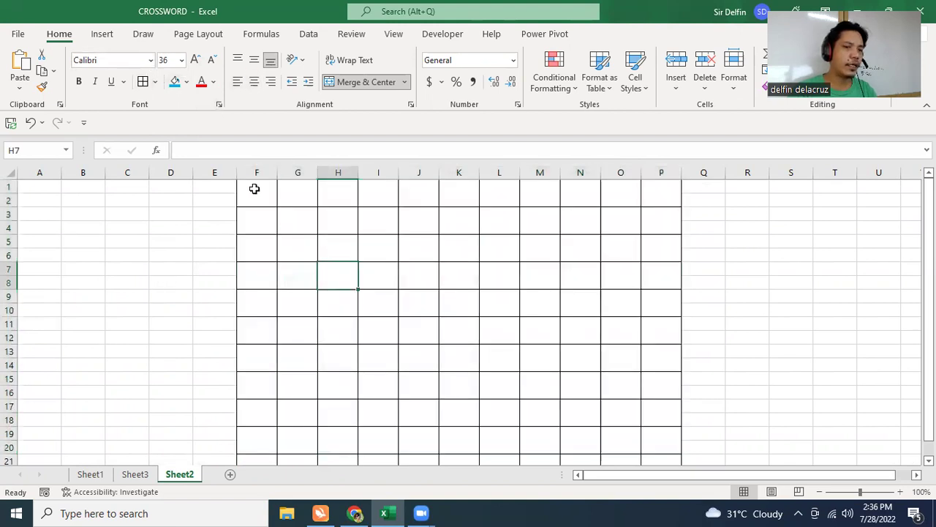
Enter the letter K in cell F1
{"action": "left_click", "coordinate": [254, 188]}
{"action": "type", "text": "K"}
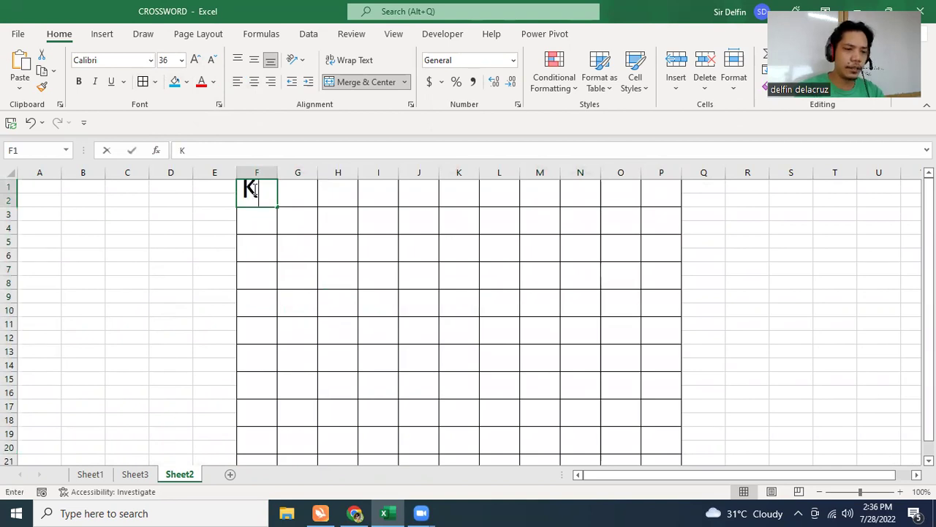
{"action": "key", "text": "Tab"}
Make the F1:P20 grid's letters 28-point, centred and bold
{"action": "left_click_drag", "start_coordinate": [251, 189], "coordinate": [676, 228]}
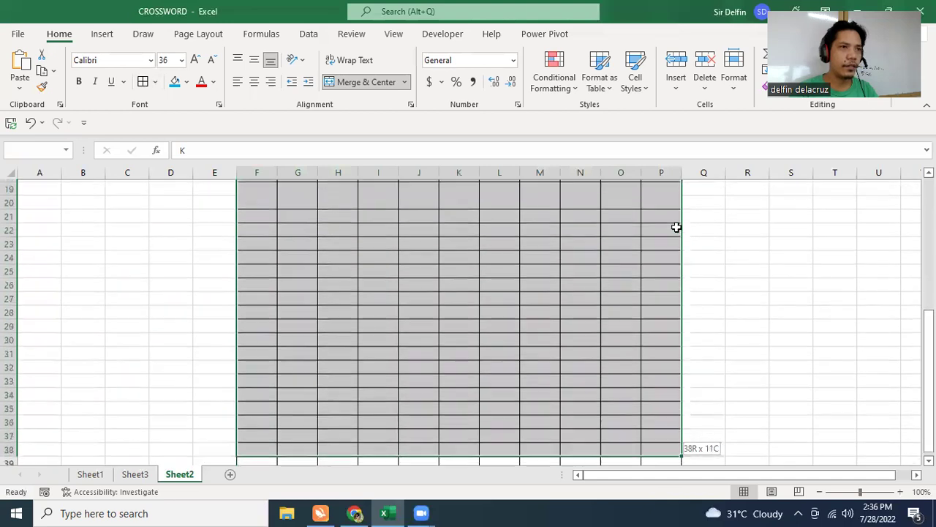
{"action": "scroll", "coordinate": [629, 263], "scroll_direction": "up", "scroll_amount": 7}
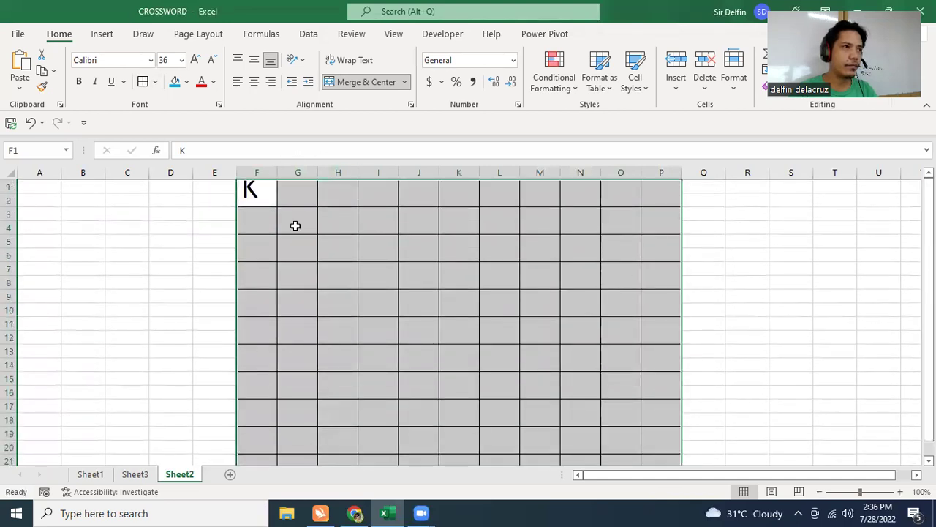
{"action": "mouse_move", "coordinate": [253, 192]}
{"action": "left_mouse_down"}
{"action": "mouse_move", "coordinate": [675, 444]}
{"action": "mouse_move", "coordinate": [675, 456]}
{"action": "left_mouse_up"}
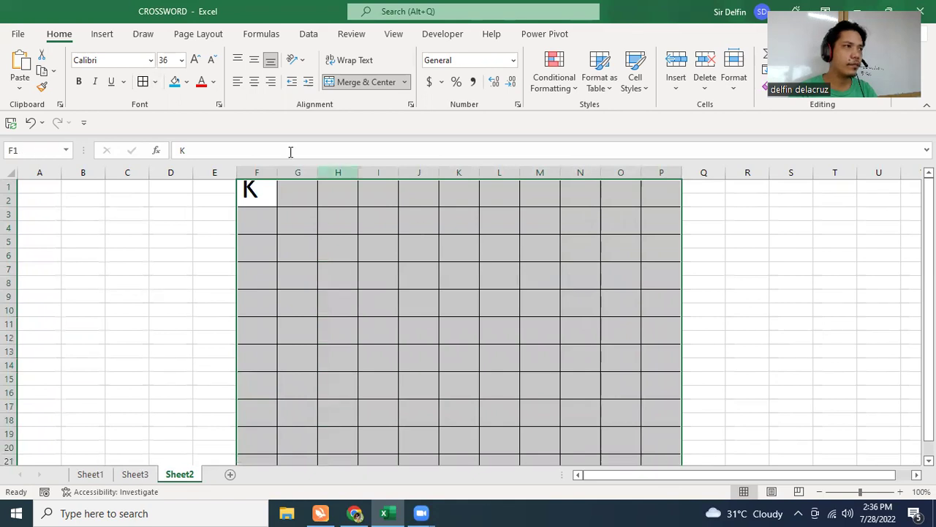
{"action": "left_click", "coordinate": [182, 60]}
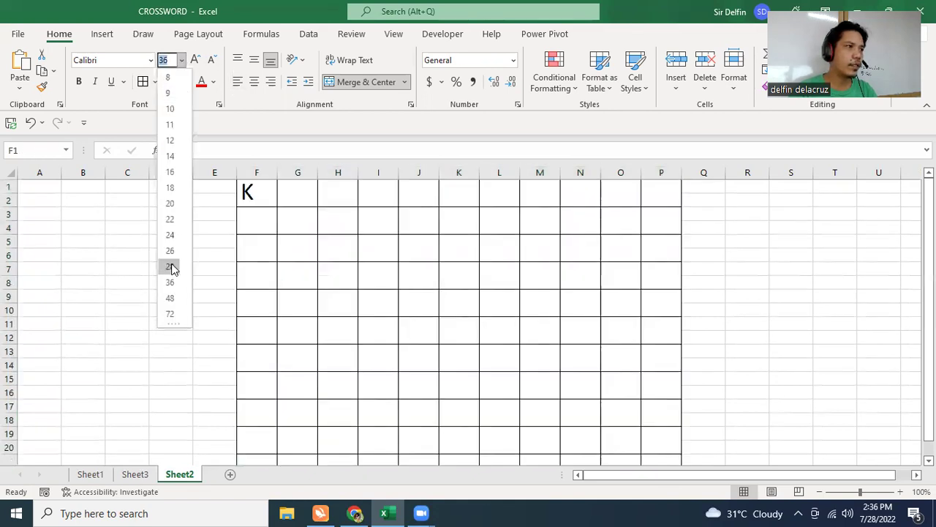
{"action": "left_click", "coordinate": [171, 264]}
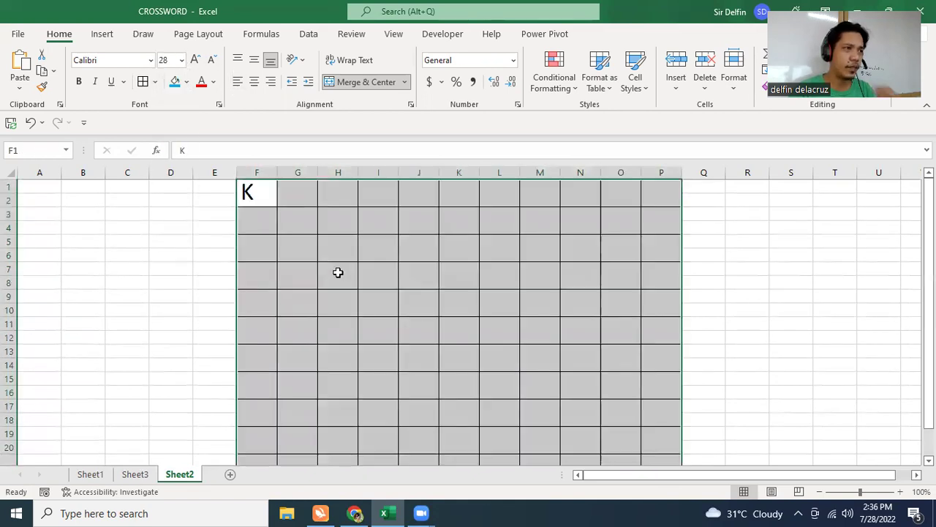
{"action": "left_click", "coordinate": [256, 82]}
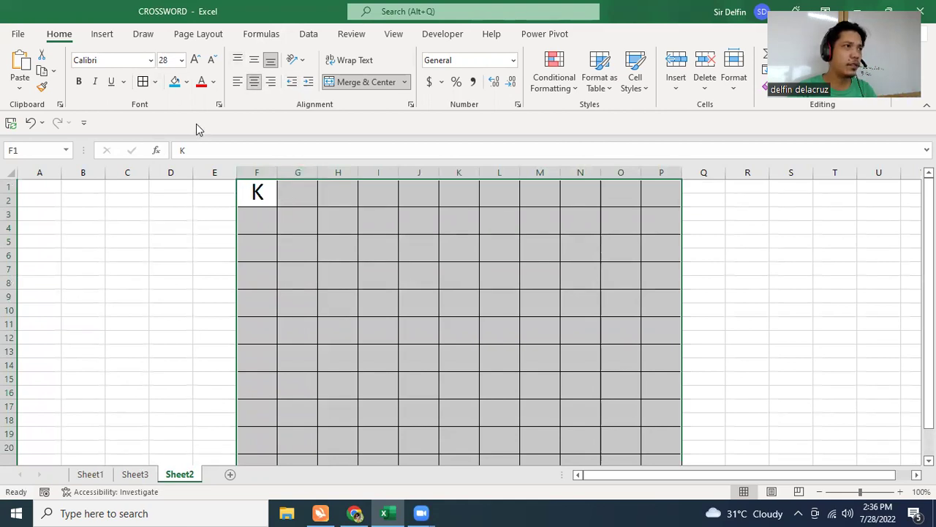
{"action": "left_click", "coordinate": [79, 81]}
Enter A, S, A, Y, S, A, Y, A, N in G1 through O1 to complete KASAYSAYAN
{"action": "left_click", "coordinate": [305, 194]}
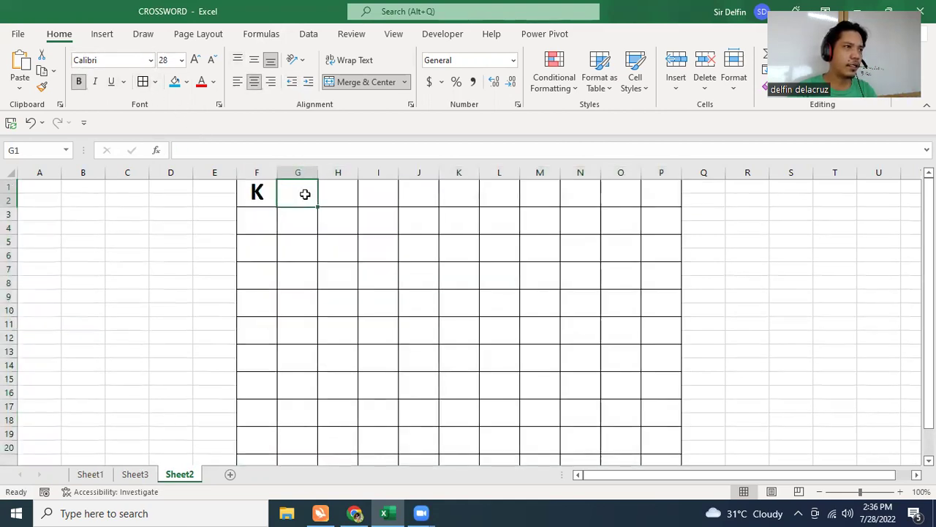
{"action": "type", "text": "A"}
{"action": "key", "text": "Tab"}
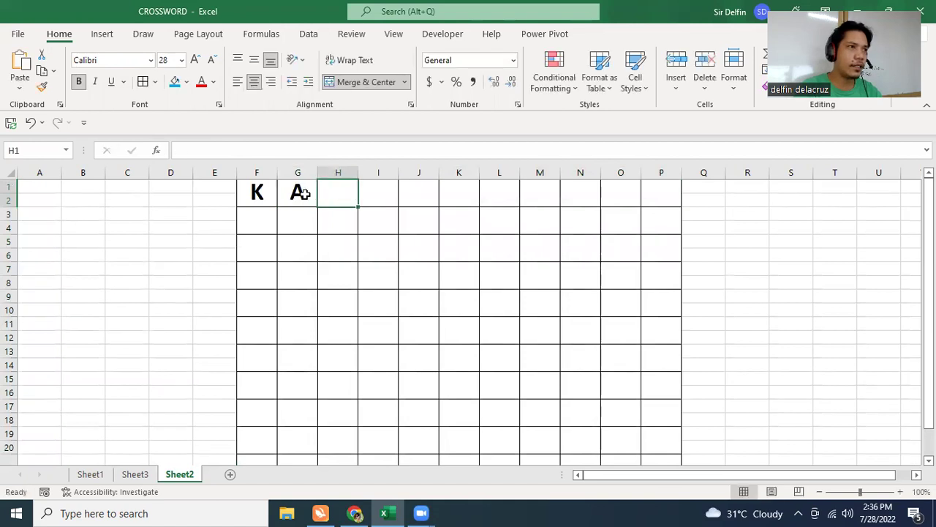
{"action": "type", "text": "S"}
{"action": "key", "text": "Tab"}
{"action": "type", "text": "A"}
{"action": "key", "text": "Tab"}
{"action": "type", "text": "Y"}
{"action": "key", "text": "Tab"}
{"action": "type", "text": "S"}
{"action": "key", "text": "Tab"}
{"action": "type", "text": "A"}
{"action": "key", "text": "Tab"}
{"action": "type", "text": "Y"}
{"action": "key", "text": "Tab"}
{"action": "type", "text": "A"}
{"action": "key", "text": "Tab"}
{"action": "type", "text": "N"}
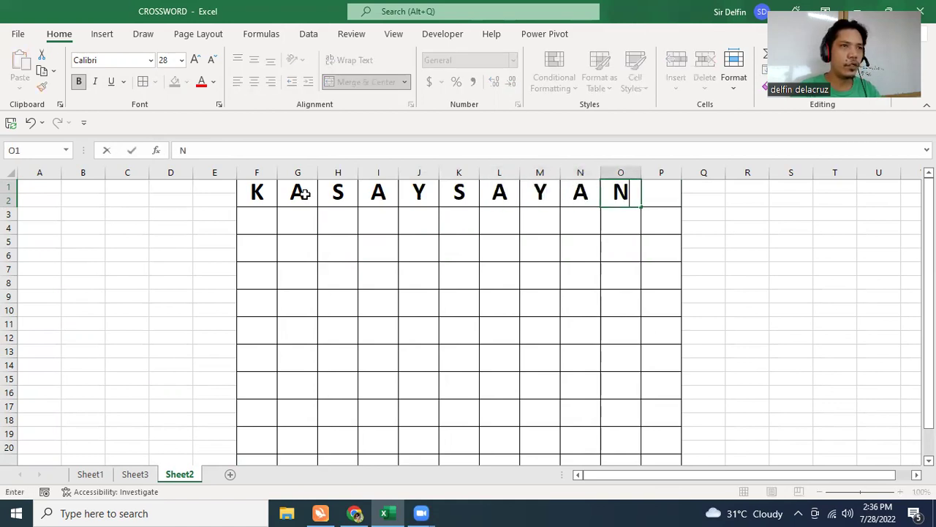
{"action": "left_click", "coordinate": [674, 196]}
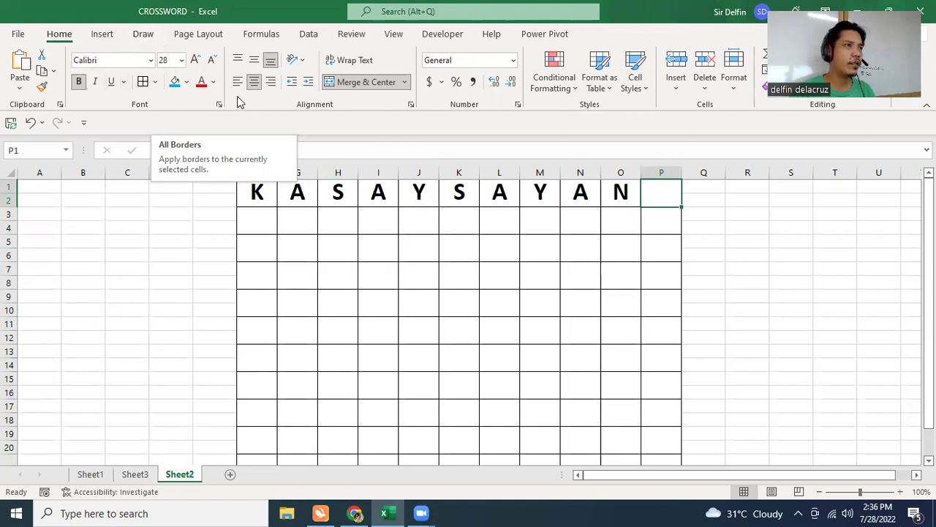
Fill P1 grey as a blocked square
{"action": "left_click", "coordinate": [187, 82]}
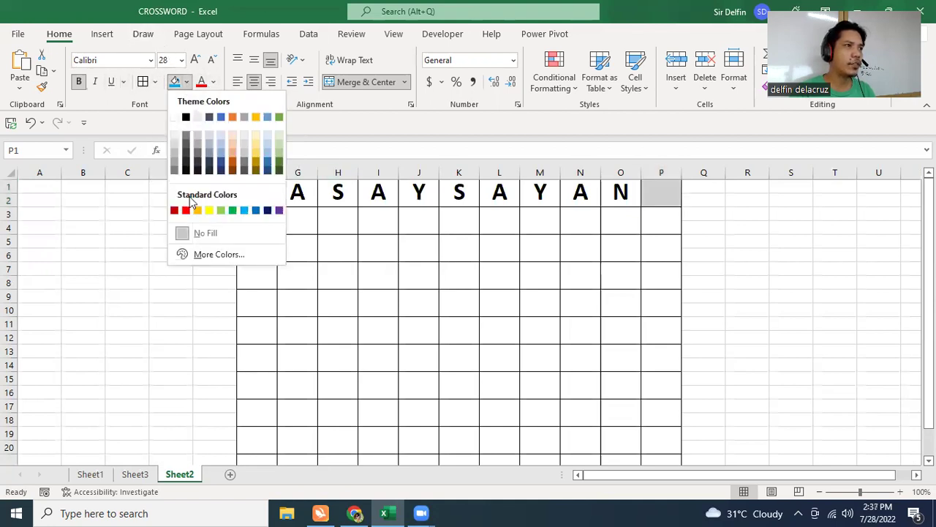
{"action": "left_click", "coordinate": [176, 160]}
{"action": "left_click", "coordinate": [357, 233]}
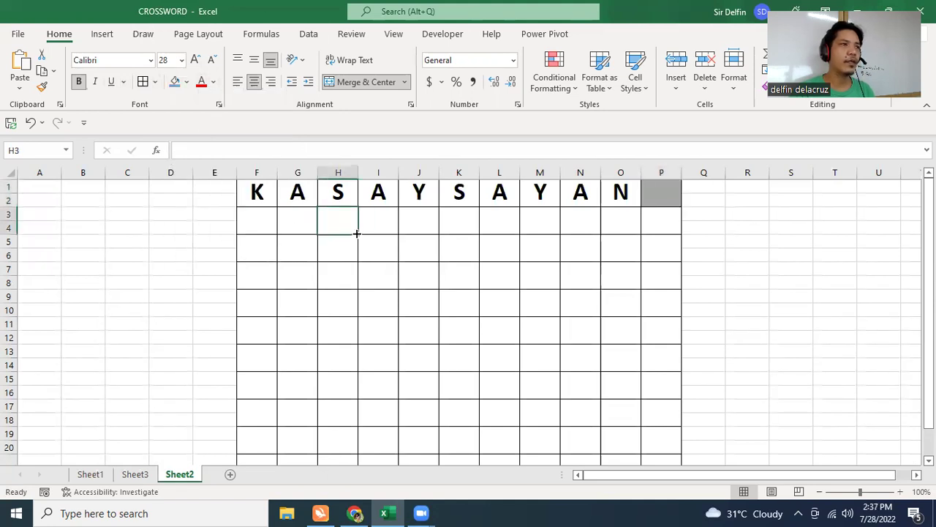
{"action": "left_click", "coordinate": [249, 215]}
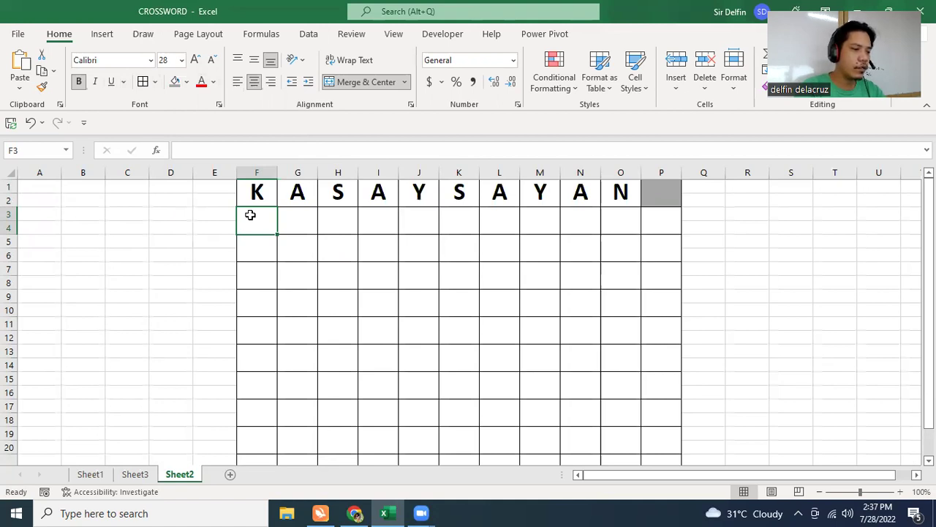
Enter A, P, I, S, A, N, A, N down column F from F3 to F17, correcting a mistyped U
{"action": "type", "text": "U"}
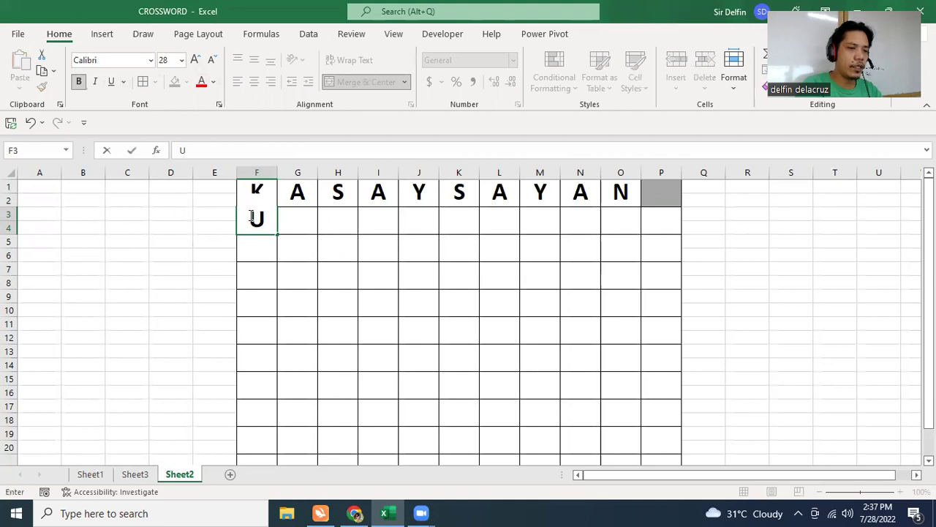
{"action": "key", "text": "Return"}
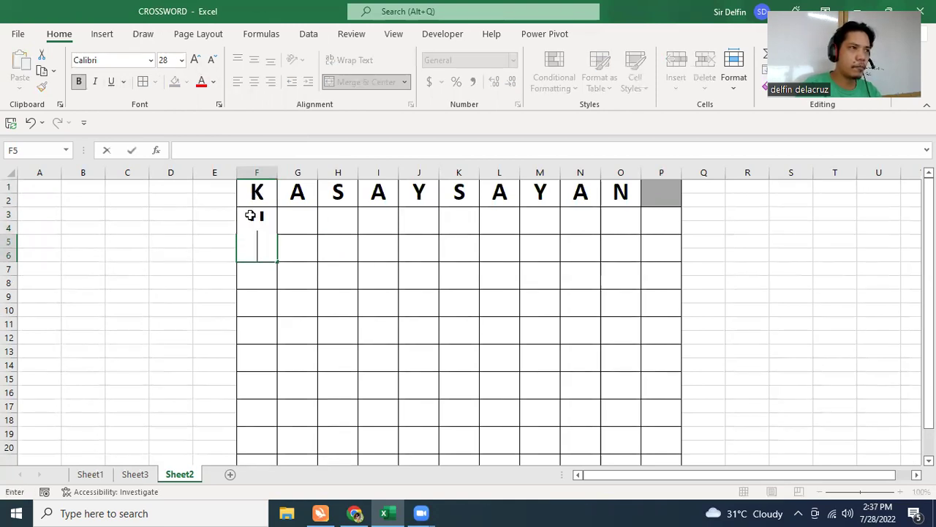
{"action": "left_click", "coordinate": [254, 325]}
{"action": "left_click", "coordinate": [257, 219]}
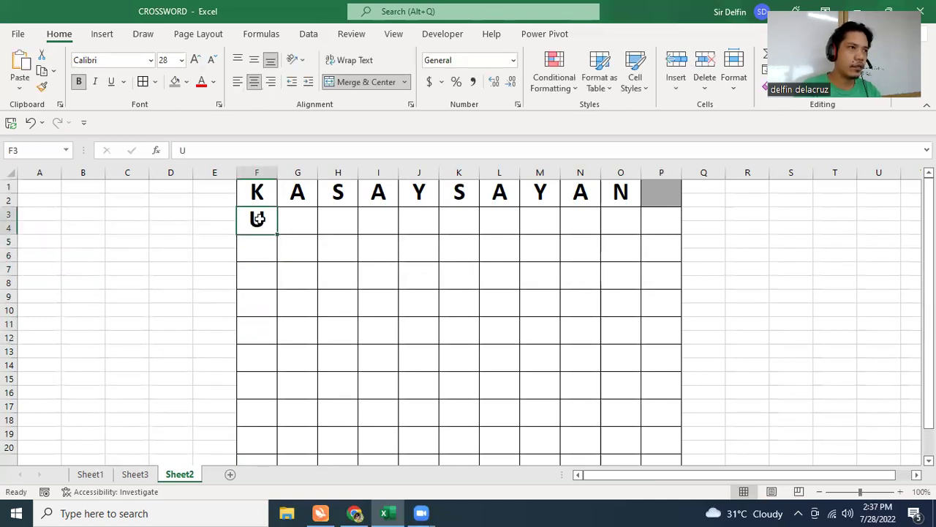
{"action": "type", "text": "A"}
{"action": "key", "text": "Return"}
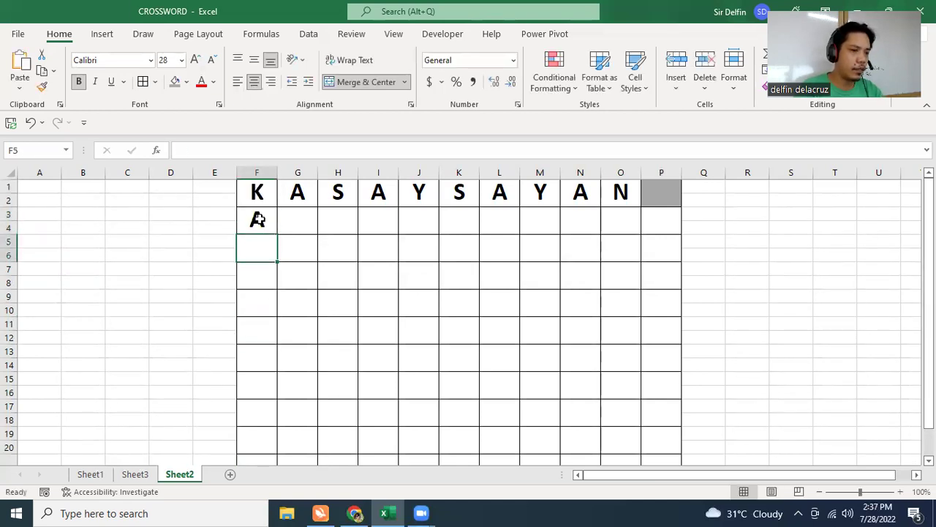
{"action": "type", "text": "P"}
{"action": "key", "text": "Return"}
{"action": "type", "text": "I"}
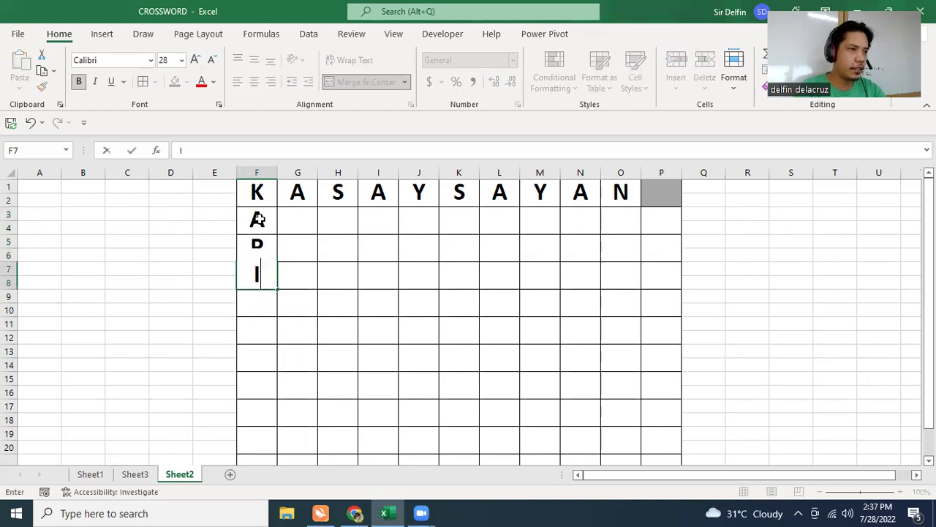
{"action": "key", "text": "Return"}
{"action": "type", "text": "S"}
{"action": "key", "text": "Return"}
{"action": "type", "text": "A"}
{"action": "key", "text": "Return"}
{"action": "type", "text": "N"}
{"action": "key", "text": "Return"}
{"action": "type", "text": "A"}
{"action": "key", "text": "Return"}
{"action": "type", "text": "N"}
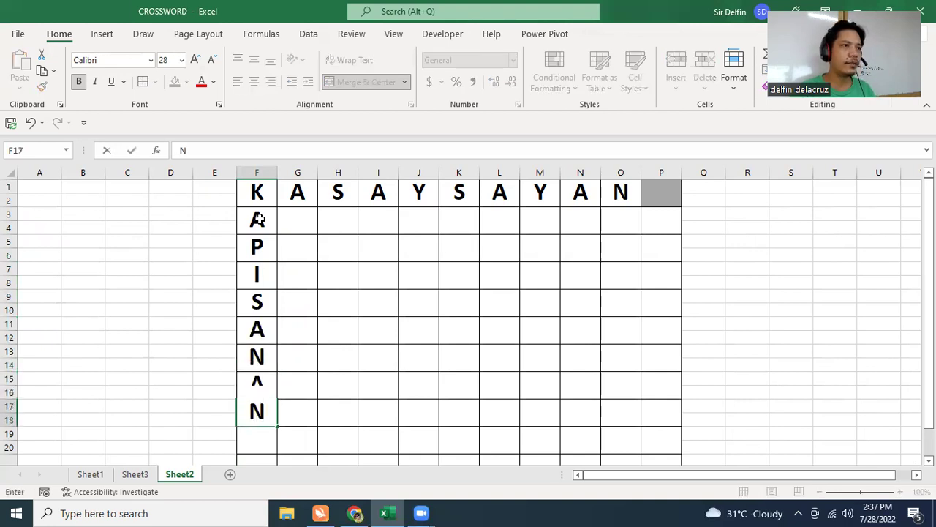
Fill F19 grey as a blocked square and return to Sheet1
{"action": "left_click", "coordinate": [262, 444]}
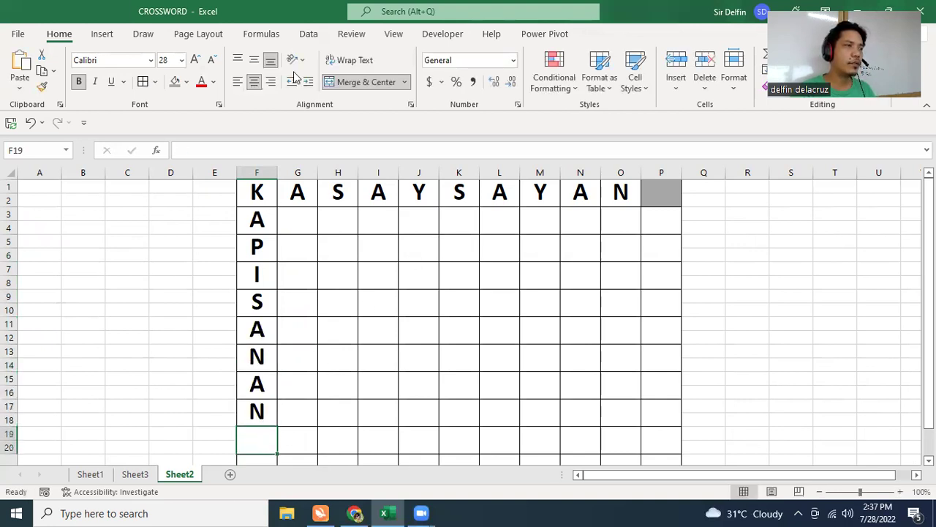
{"action": "left_click", "coordinate": [176, 84]}
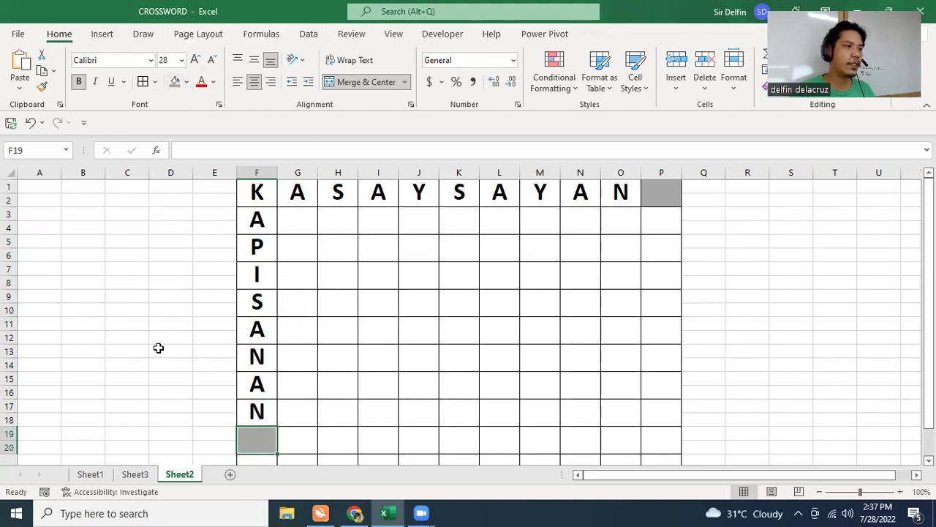
{"action": "left_click", "coordinate": [91, 475]}
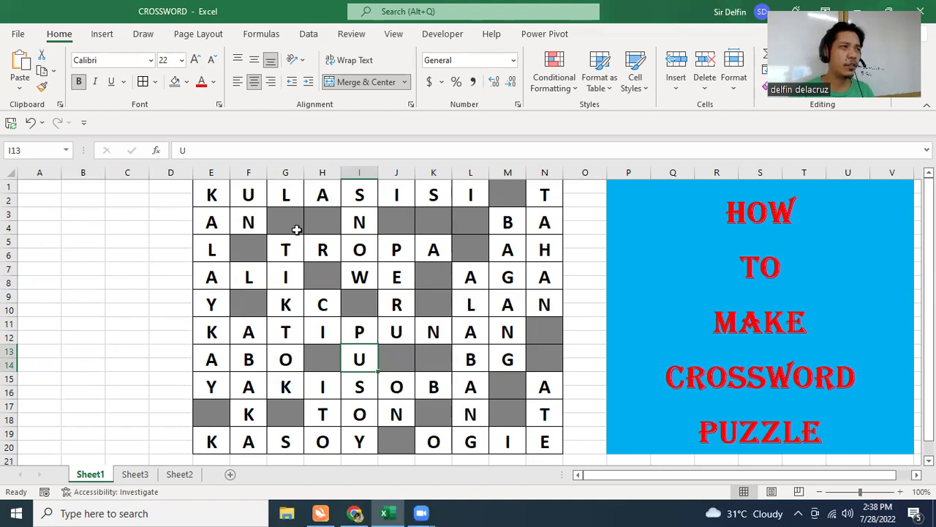
{"action": "left_click", "coordinate": [210, 197]}
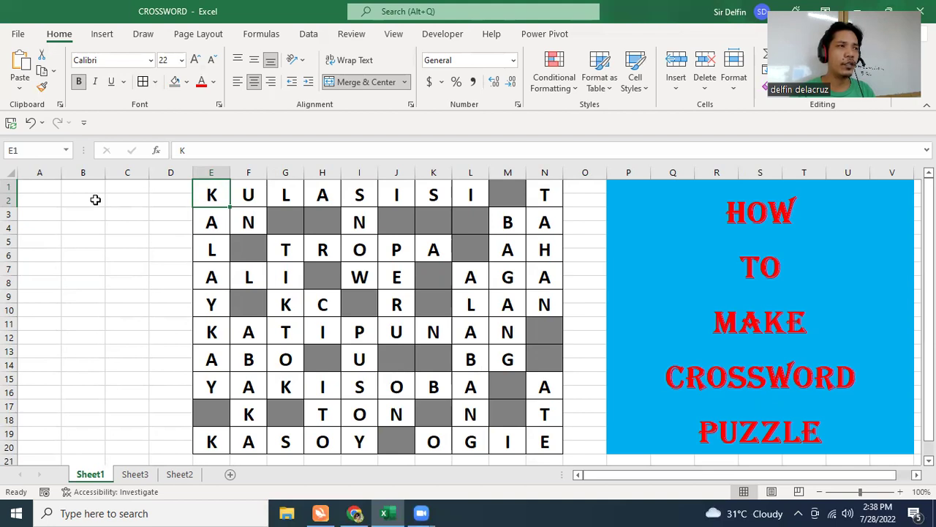
{"action": "left_click", "coordinate": [291, 249]}
{"action": "left_click", "coordinate": [222, 199]}
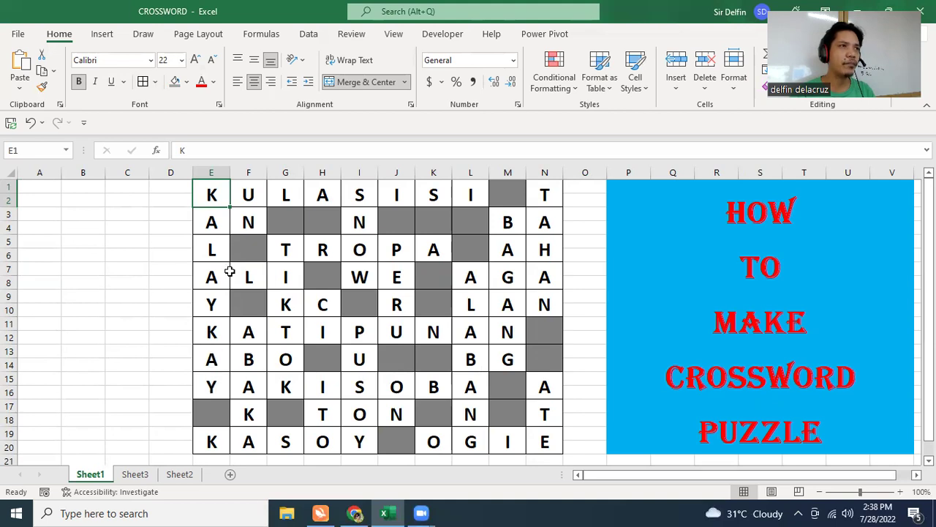
Write E1's input message titled HORIZONTAL: 1. KABET, then VERTICAL 1. GAMIT SA PAGHAHALAMAN
{"action": "left_click", "coordinate": [311, 35]}
{"action": "left_click", "coordinate": [587, 86]}
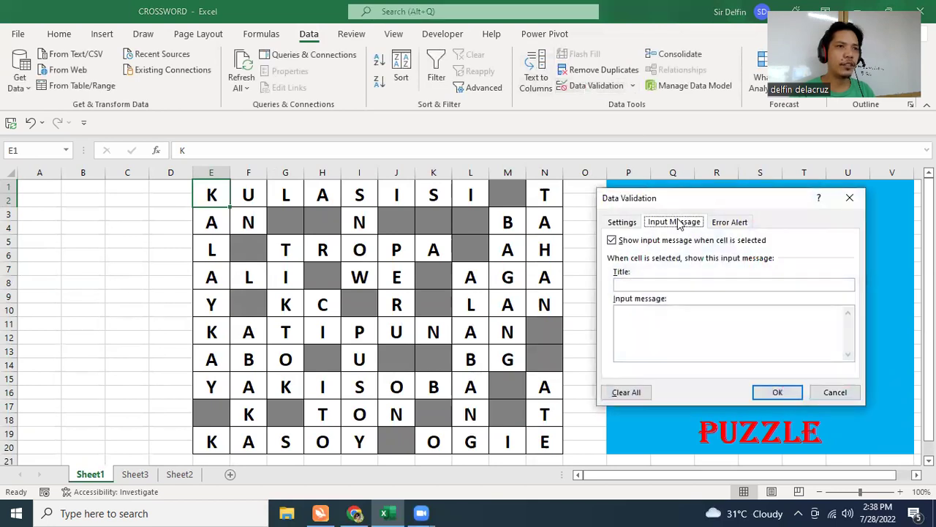
{"action": "left_click", "coordinate": [656, 283]}
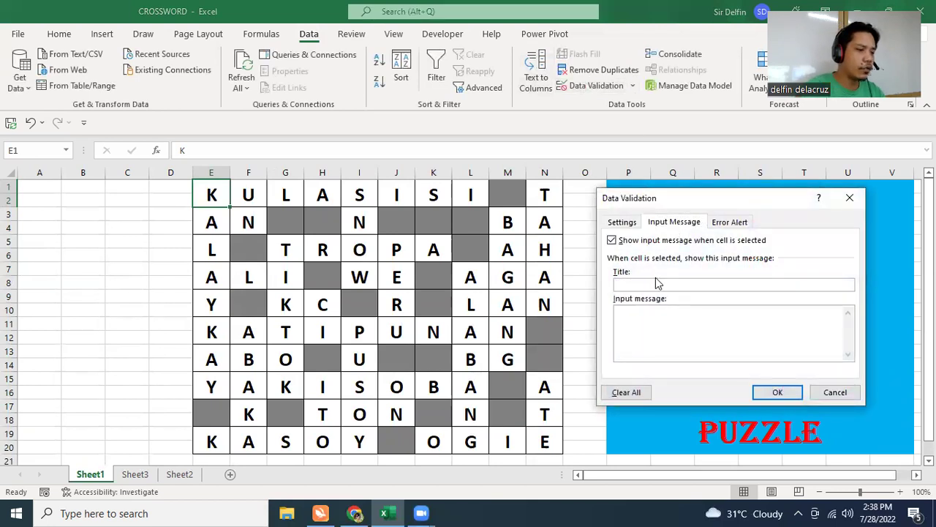
{"action": "type", "text": "H"}
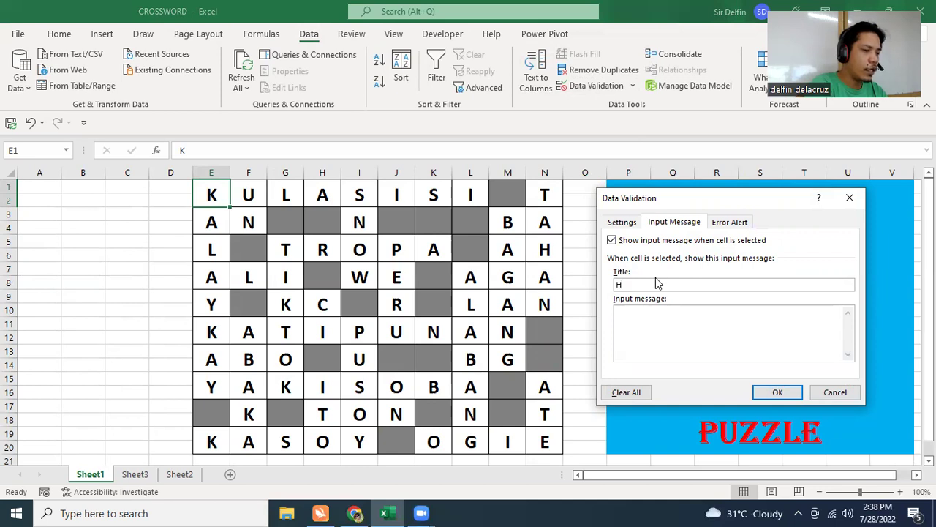
{"action": "type", "text": "ORIZONT"}
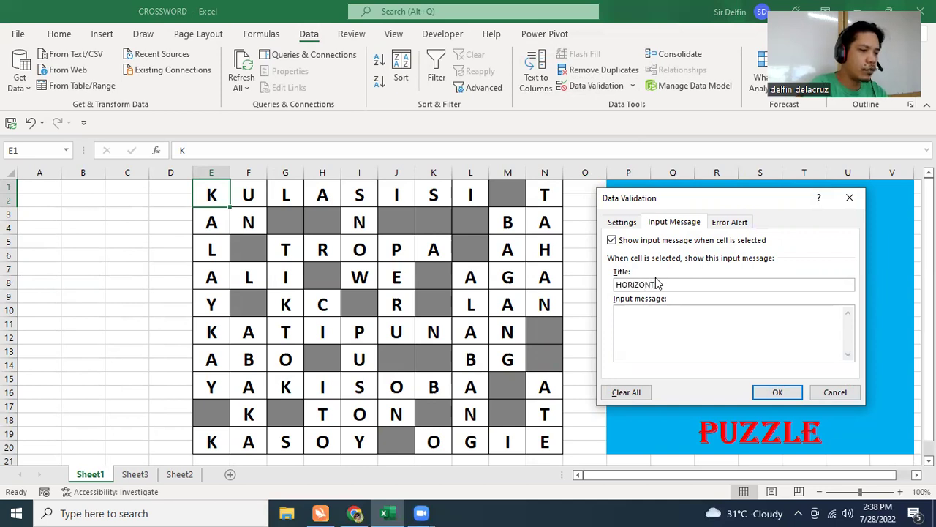
{"action": "type", "text": "AL"}
{"action": "left_click", "coordinate": [648, 316]}
{"action": "type", "text": "1."}
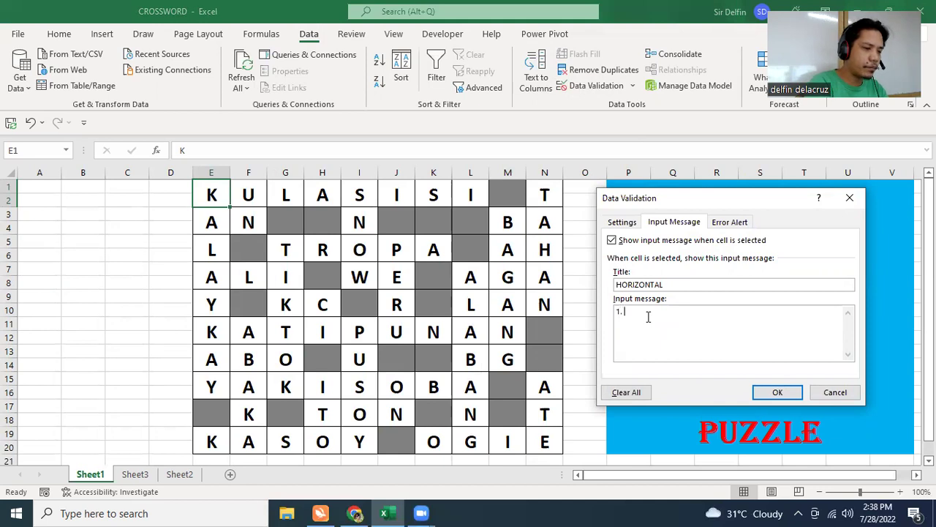
{"action": "type", "text": "KABE"}
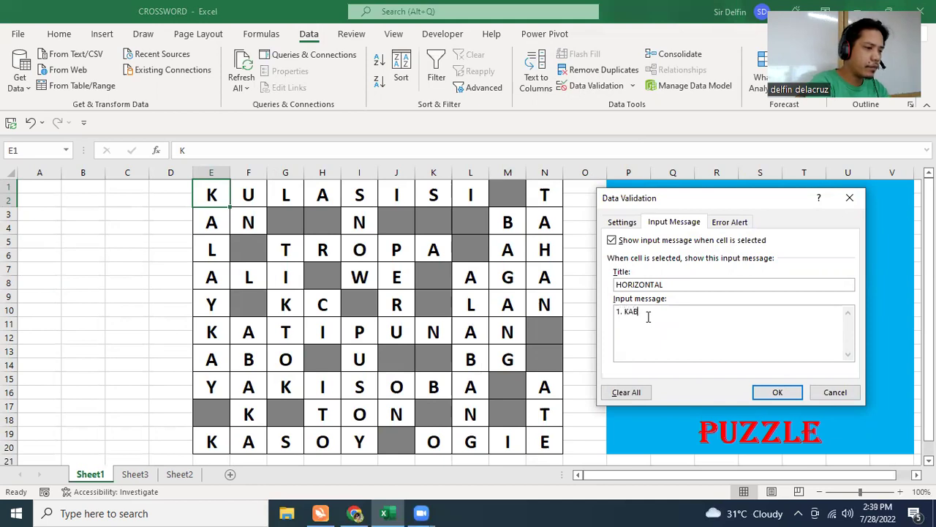
{"action": "type", "text": "T"}
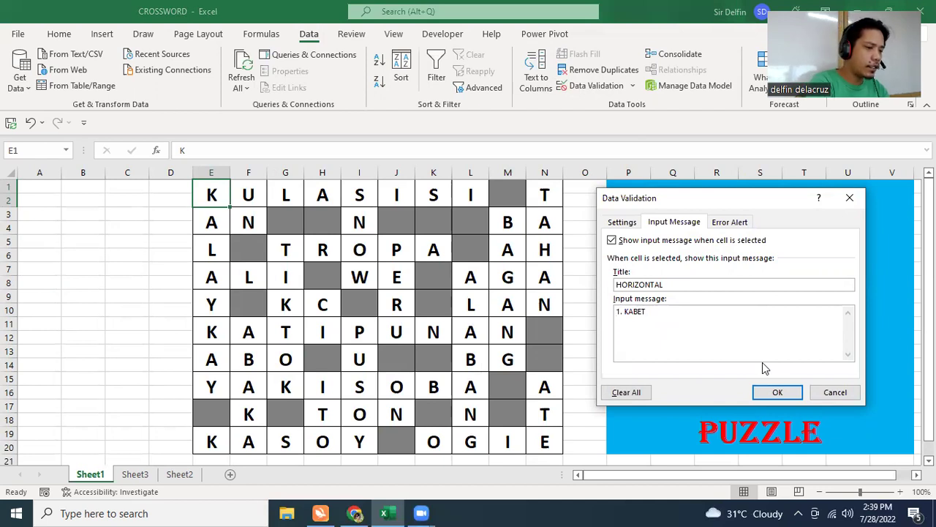
{"action": "type", "text": "RTICAL"}
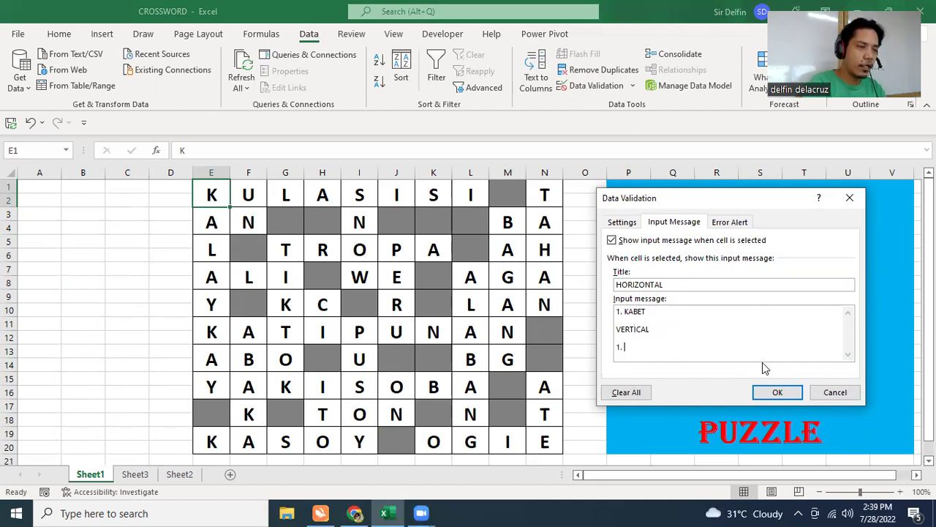
{"action": "type", "text": "GAMIT SA PAG"}
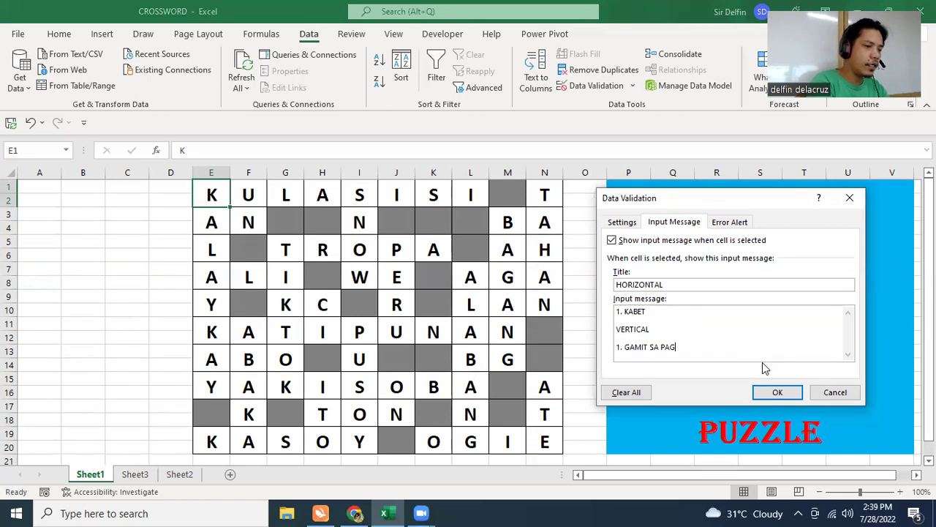
{"action": "type", "text": " H"}
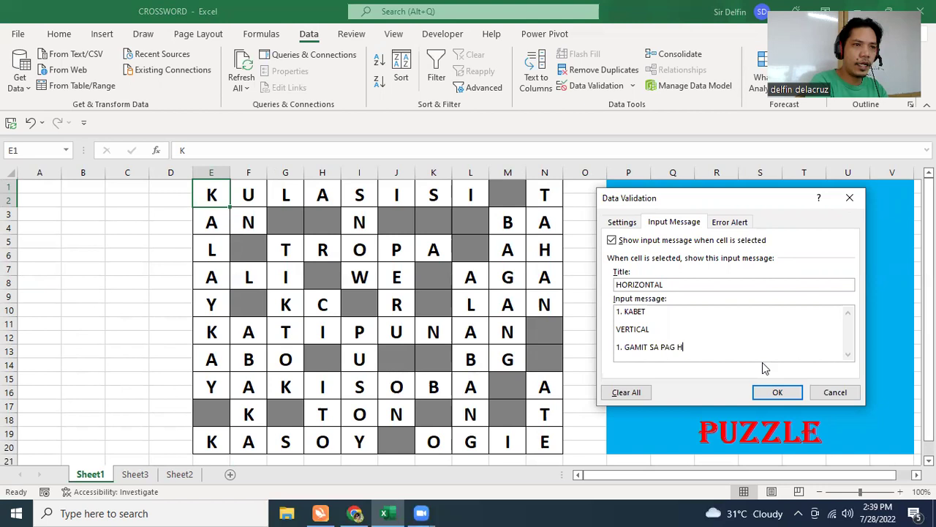
{"action": "type", "text": "AHA"}
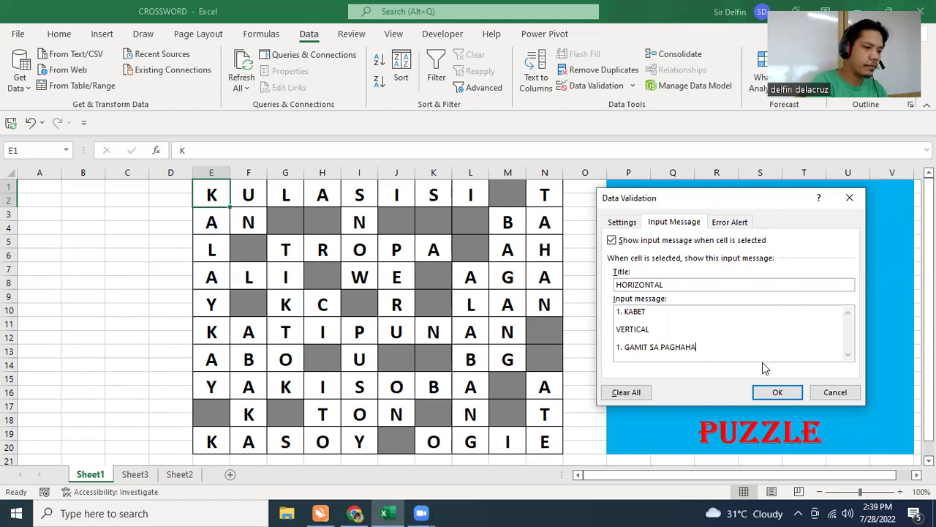
{"action": "type", "text": "LAMAN"}
Save E1's clue, check its pop-up by selecting E1, then select cell E3
{"action": "left_click", "coordinate": [777, 392]}
{"action": "left_click", "coordinate": [458, 272]}
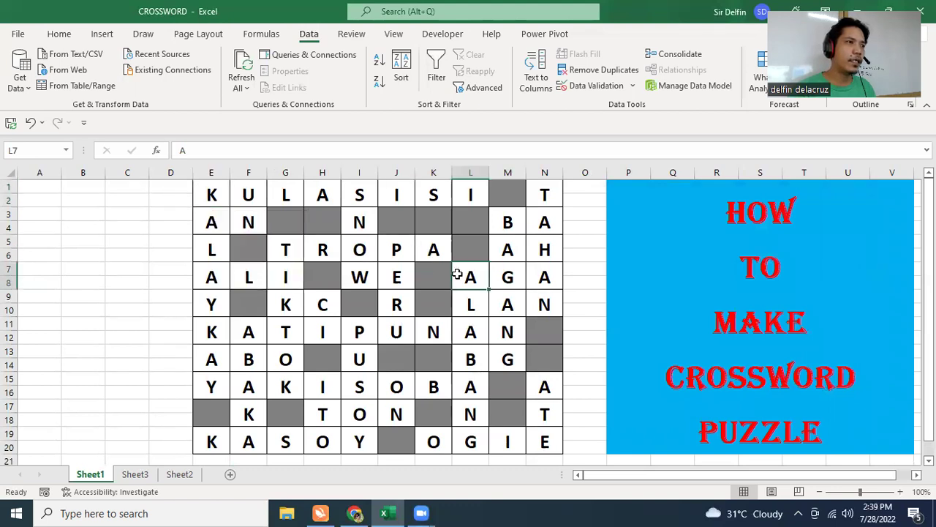
{"action": "left_click", "coordinate": [209, 193]}
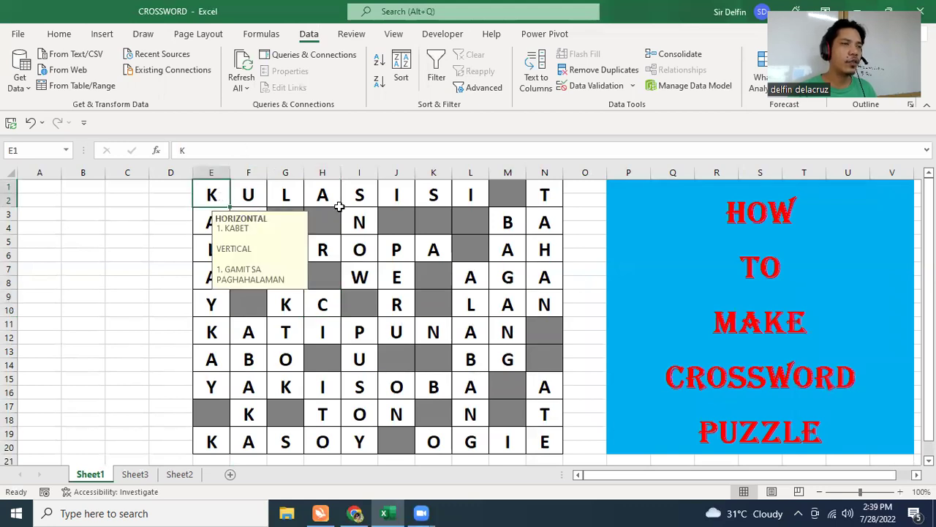
{"action": "left_click", "coordinate": [365, 218]}
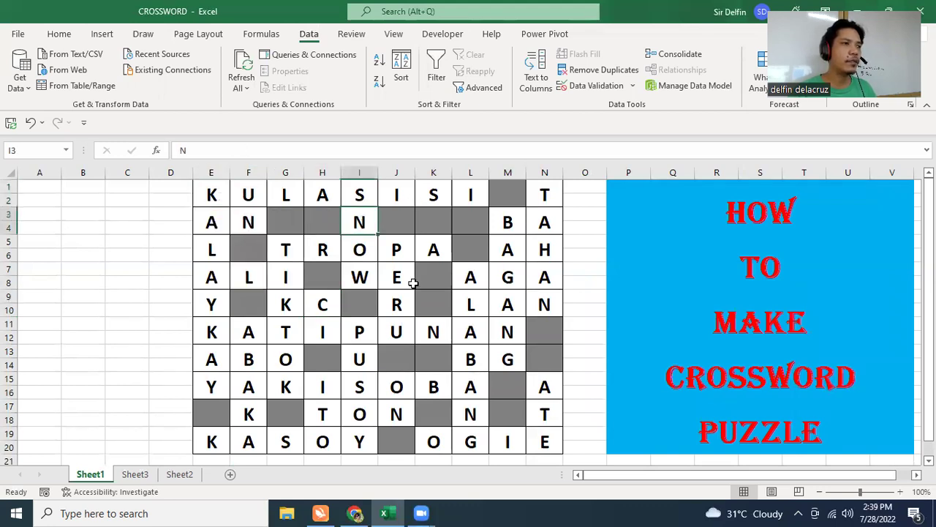
{"action": "left_click", "coordinate": [207, 220]}
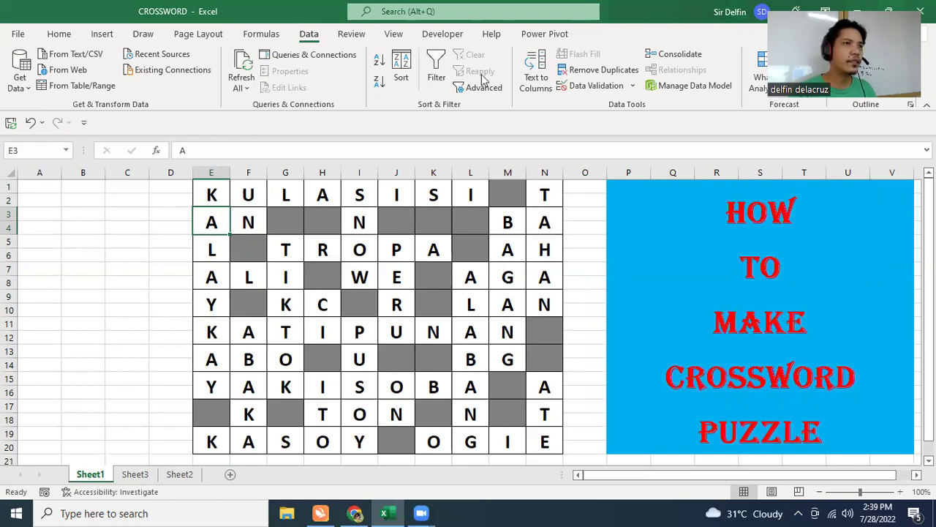
Give E3 an input message titled HORIZONTAL with the clue 2. HULAPI
{"action": "left_click", "coordinate": [604, 87]}
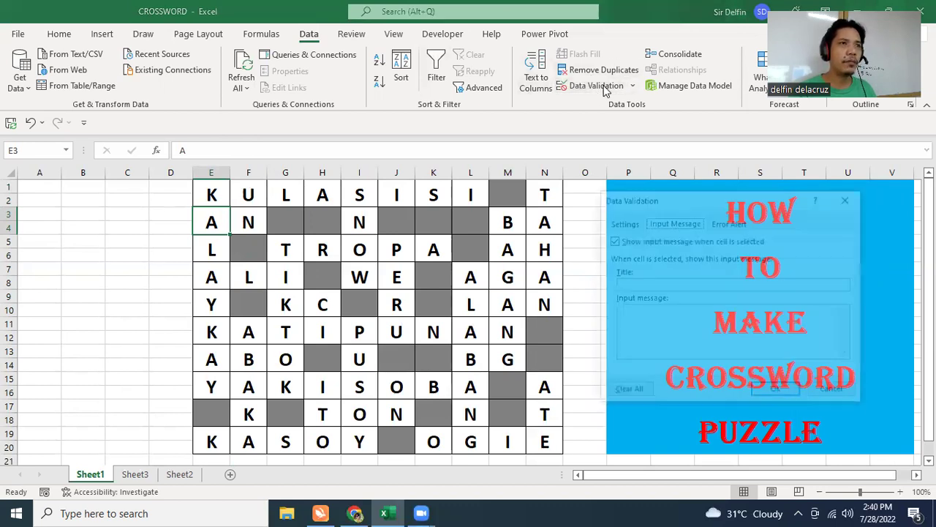
{"action": "left_click", "coordinate": [674, 221]}
{"action": "left_click", "coordinate": [644, 283]}
{"action": "type", "text": "HO"}
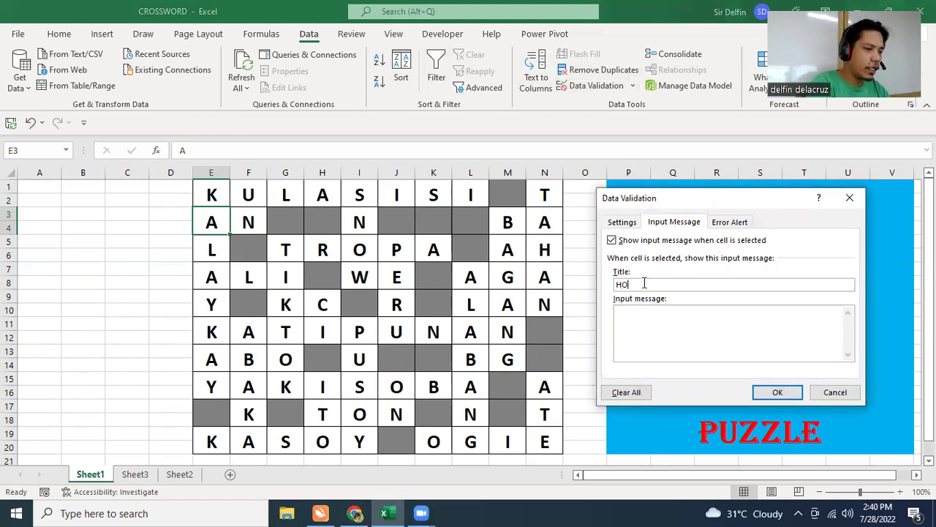
{"action": "type", "text": "RIZONTAL"}
{"action": "left_click", "coordinate": [651, 319]}
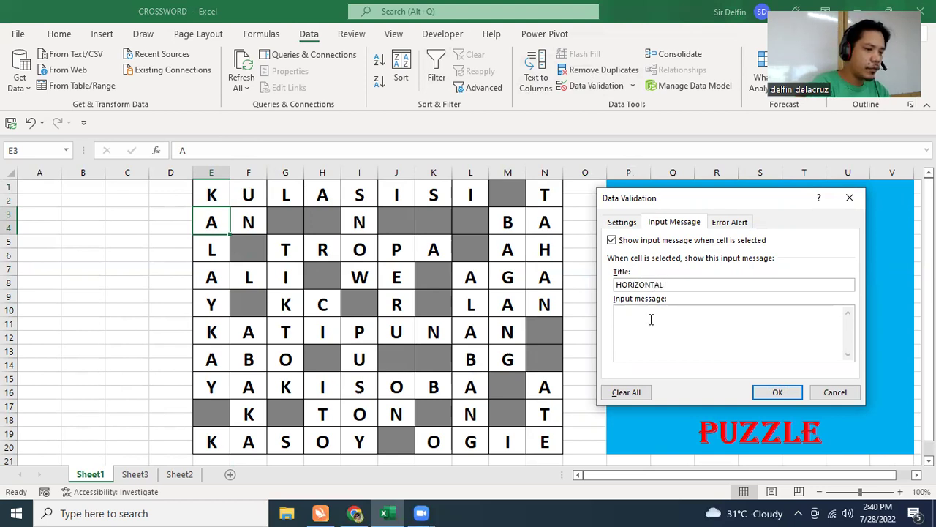
{"action": "type", "text": "HU"}
{"action": "key", "text": "BackSpace"}
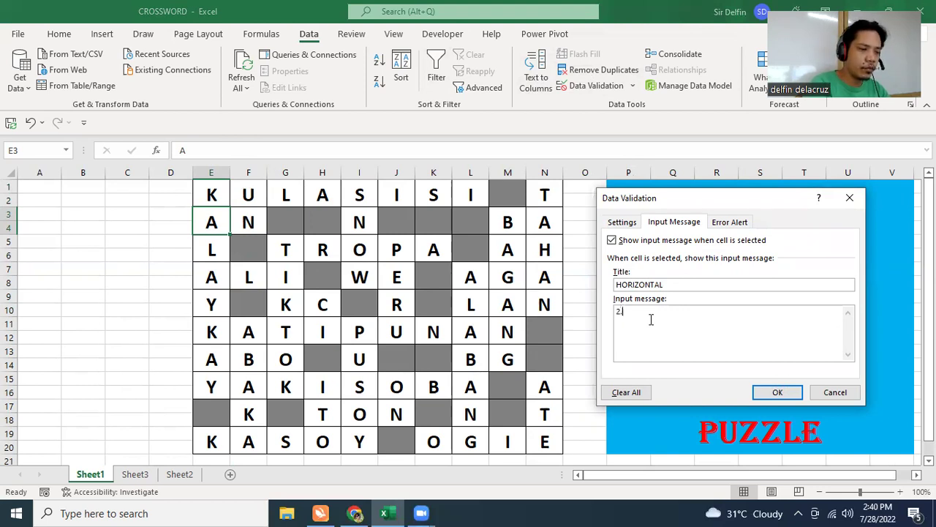
{"action": "type", "text": "HULAPI"}
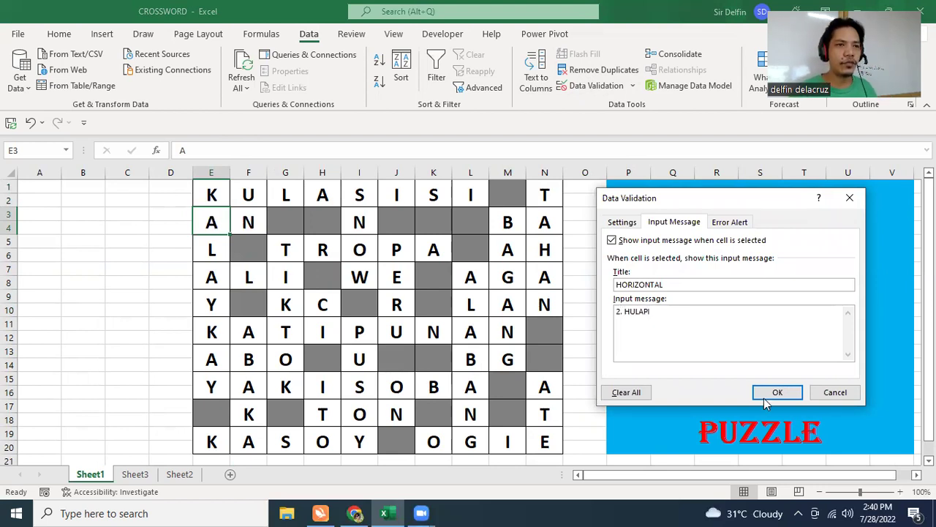
Save E3's clue and check the pop-up on E1
{"action": "left_click", "coordinate": [779, 393]}
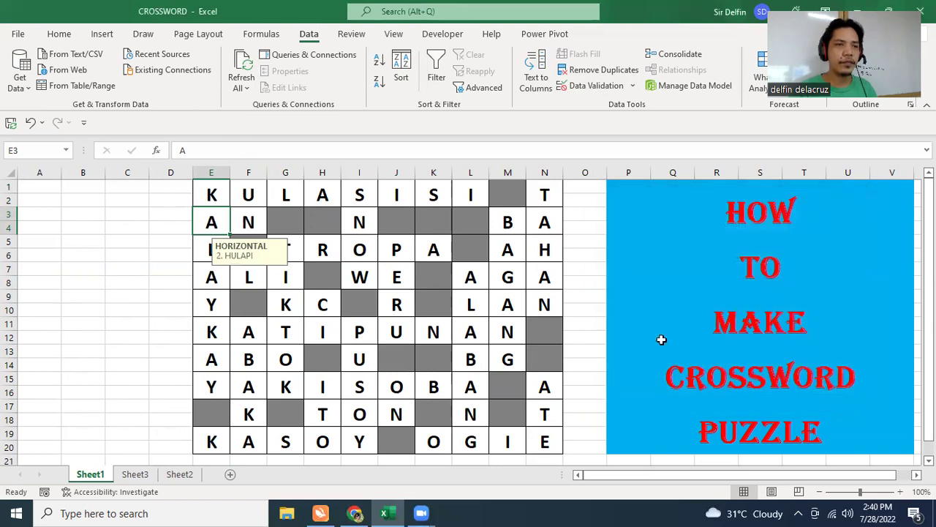
{"action": "left_click", "coordinate": [367, 283]}
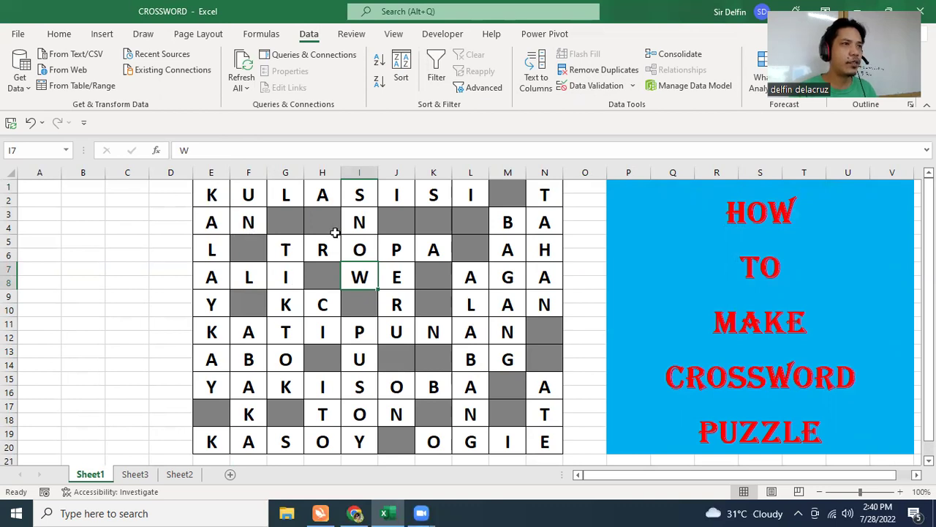
{"action": "left_click", "coordinate": [205, 188]}
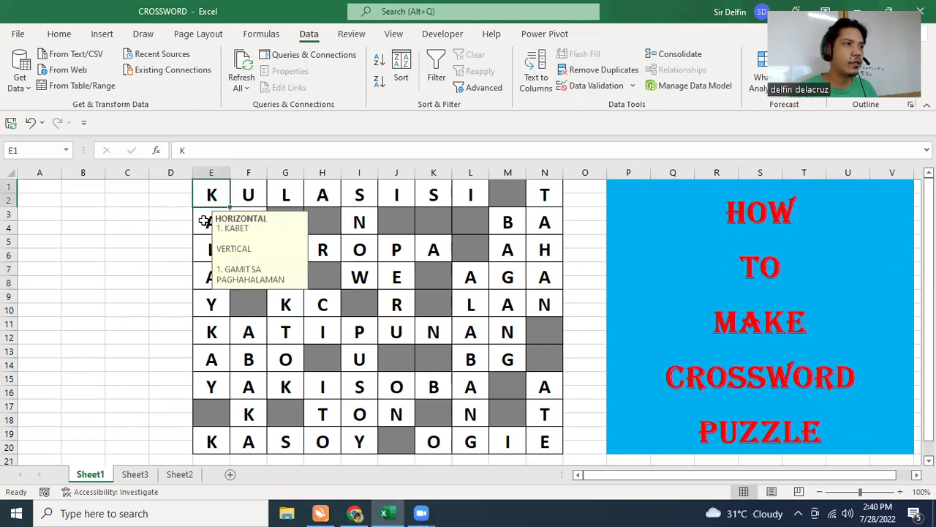
Draft M3's input message titled HORIZONTAL reading 3. BACHELOR OF ADMINISTRATION DAGLAT
{"action": "left_click", "coordinate": [503, 219]}
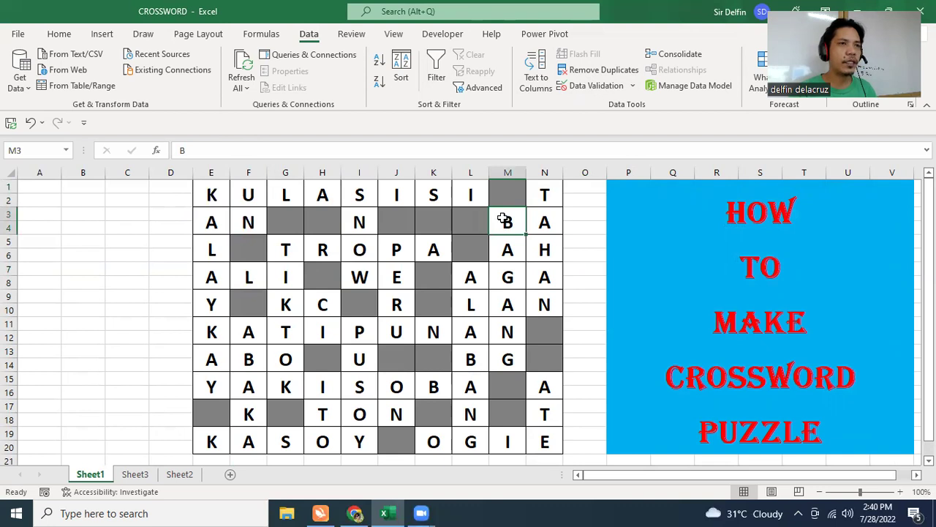
{"action": "left_click", "coordinate": [596, 86]}
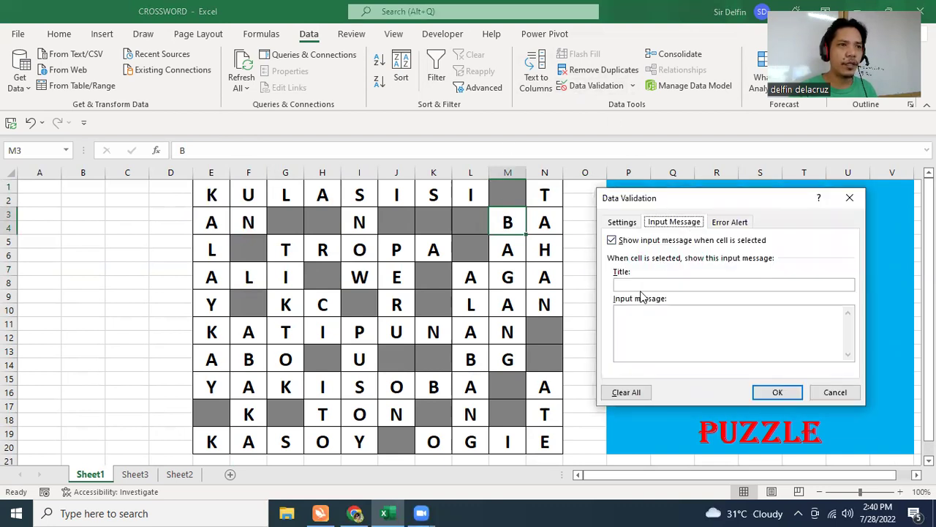
{"action": "left_click", "coordinate": [645, 284]}
{"action": "type", "text": "HORIZONT"}
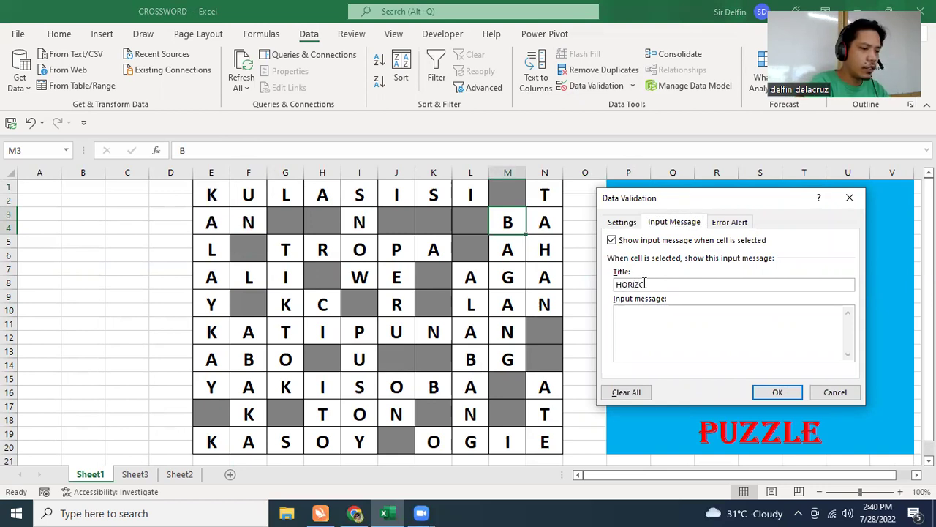
{"action": "type", "text": "AL"}
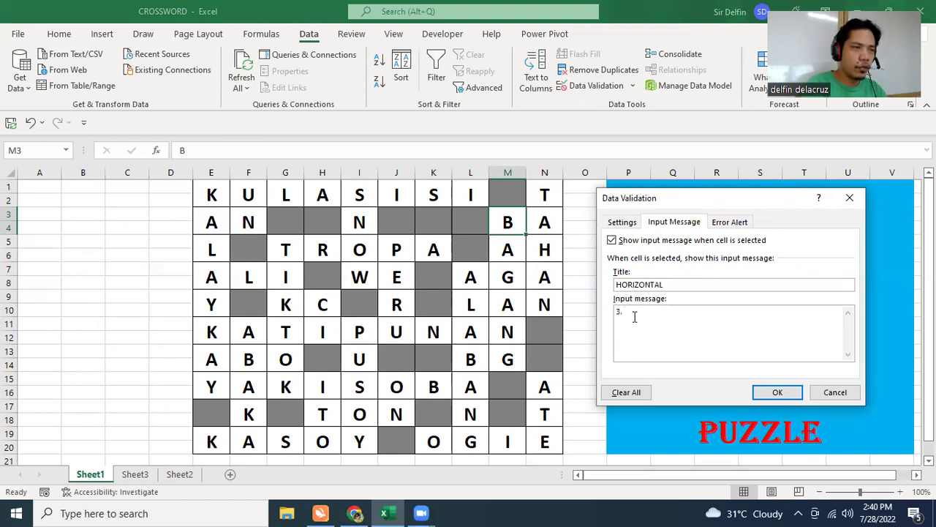
{"action": "left_click", "coordinate": [632, 317]}
{"action": "type", "text": "3."}
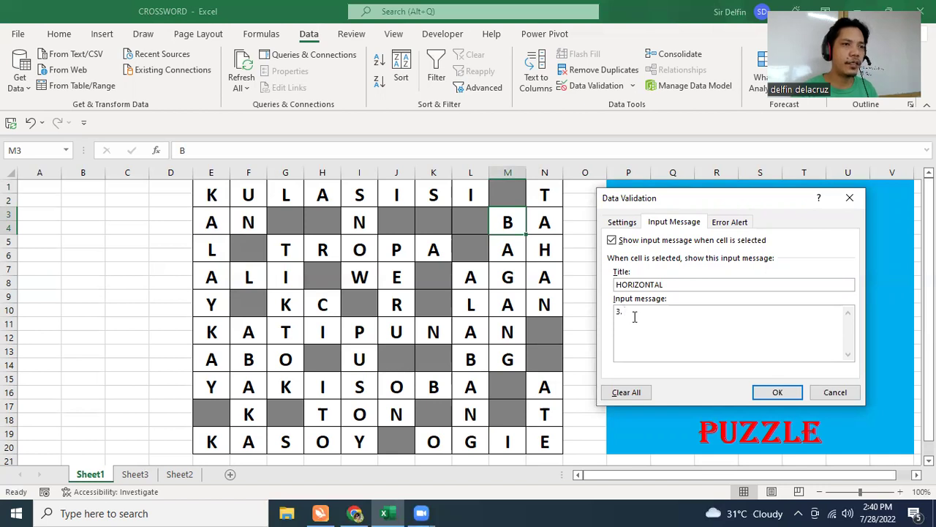
{"action": "type", "text": "BACHELOR O"}
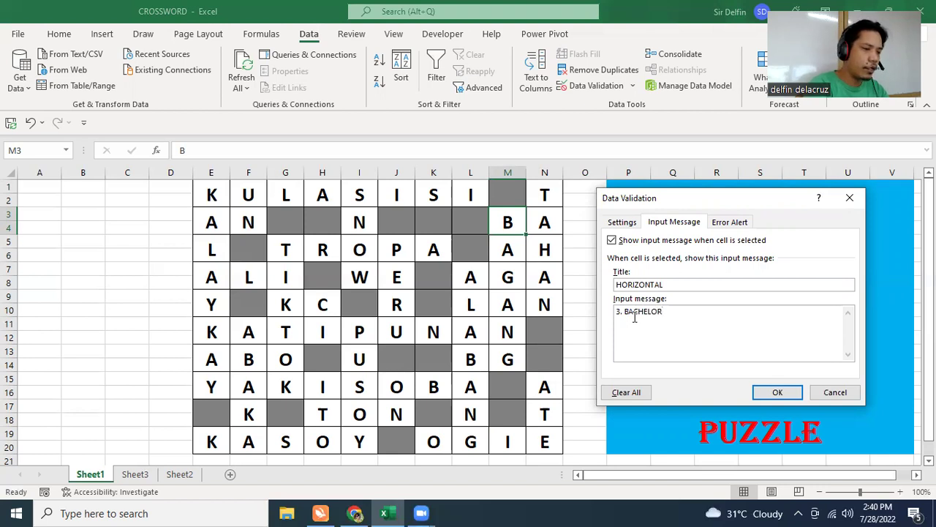
{"action": "type", "text": "F ADMINISTRATION D"}
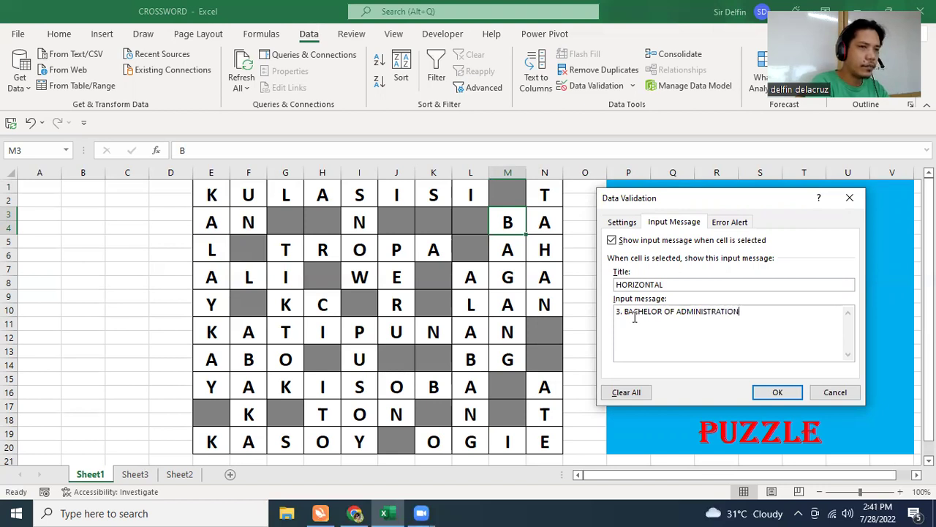
{"action": "type", "text": "AG"}
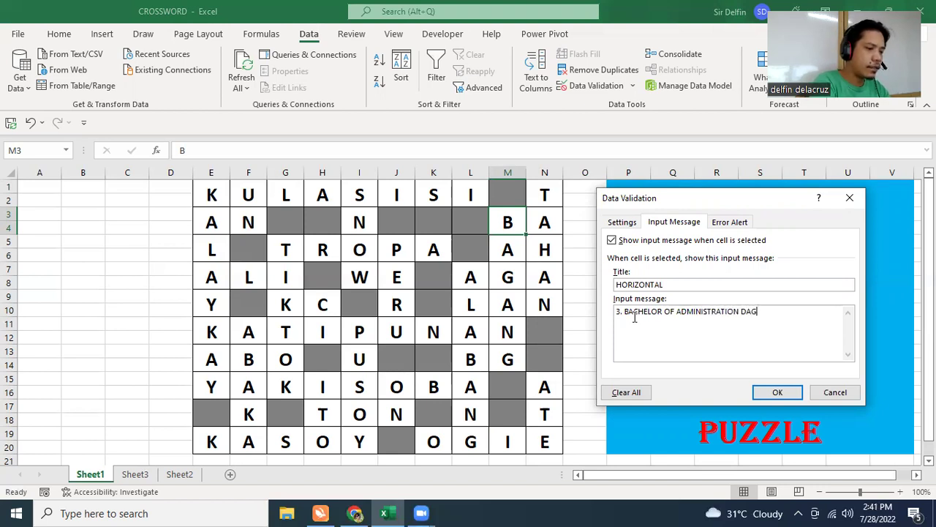
{"action": "type", "text": "LAT"}
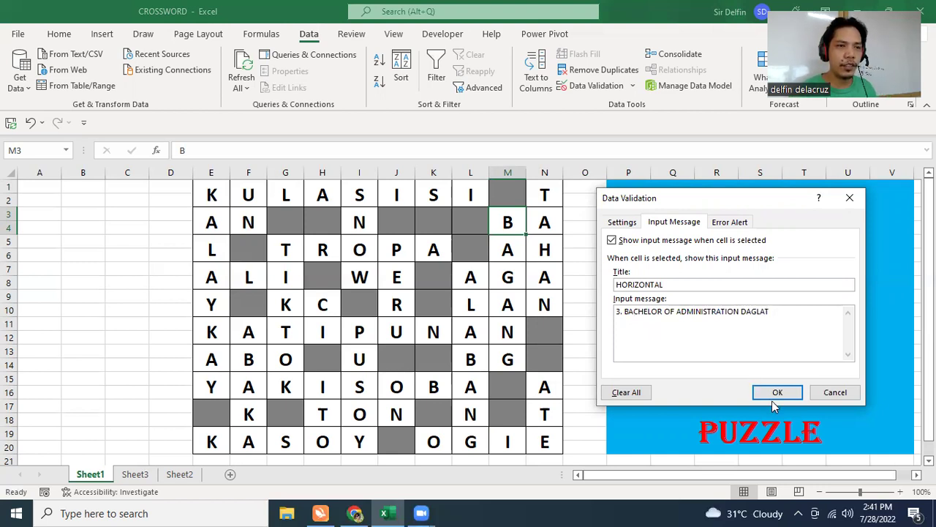
Save M3's clue, spot-check the pop-ups on E1, G1, E3 and M3, then select F1
{"action": "left_click", "coordinate": [777, 390]}
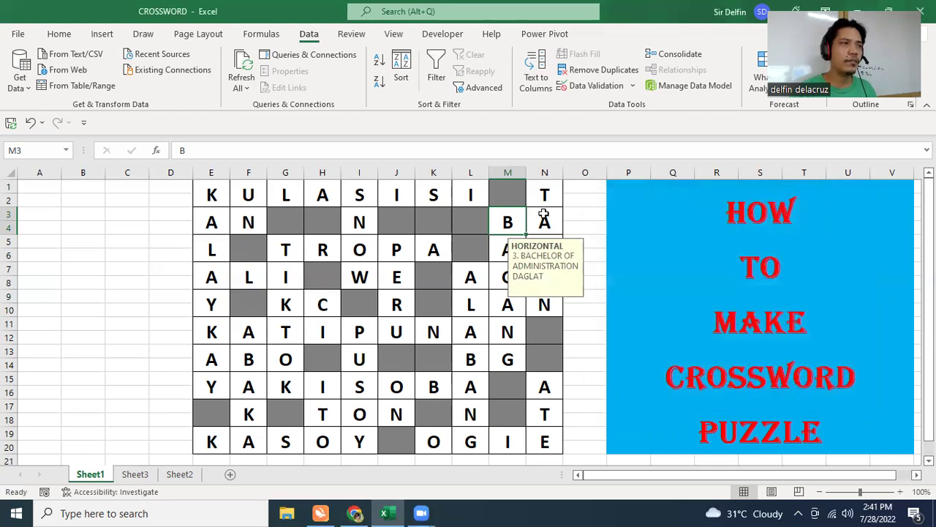
{"action": "left_click", "coordinate": [218, 194]}
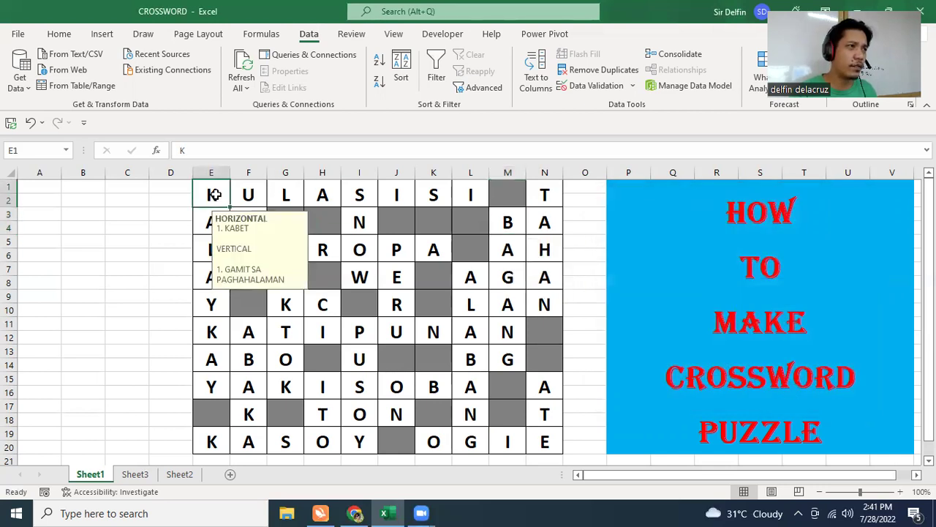
{"action": "left_click", "coordinate": [269, 199]}
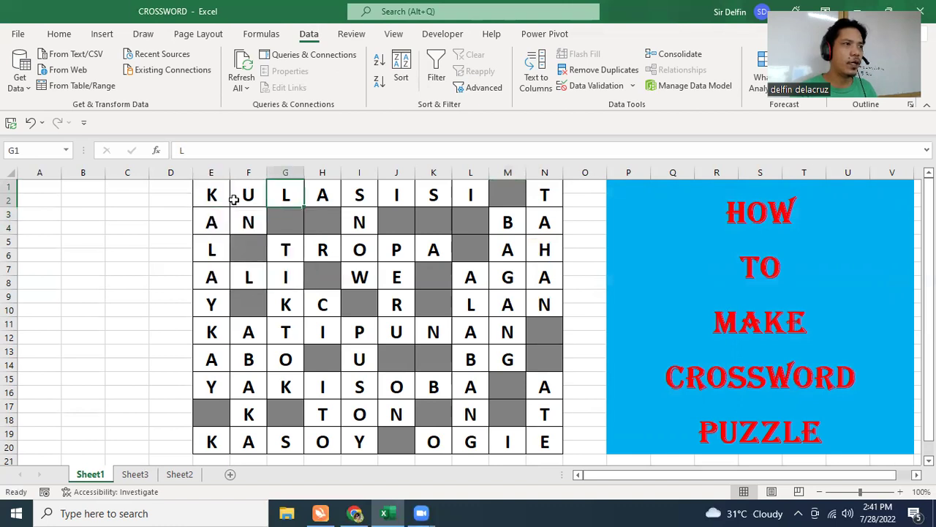
{"action": "left_click", "coordinate": [215, 230]}
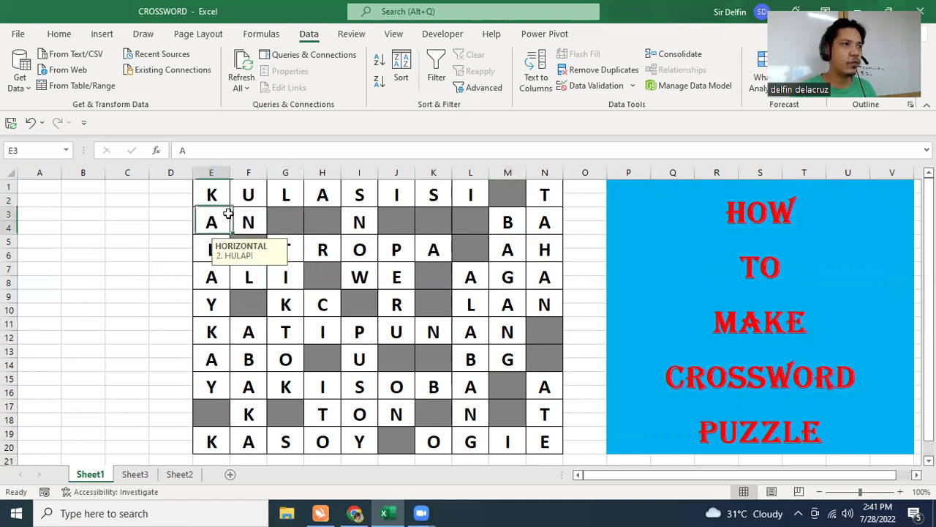
{"action": "left_click", "coordinate": [490, 219]}
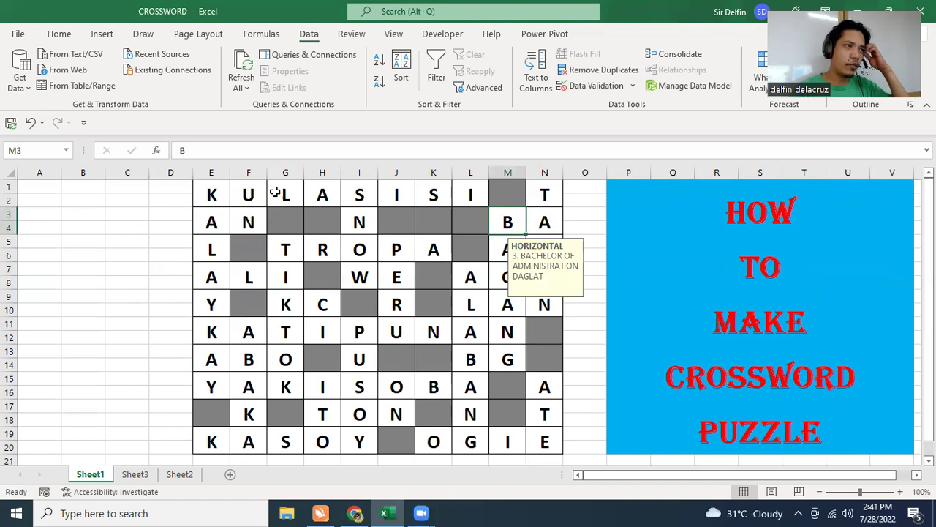
{"action": "left_click", "coordinate": [250, 193]}
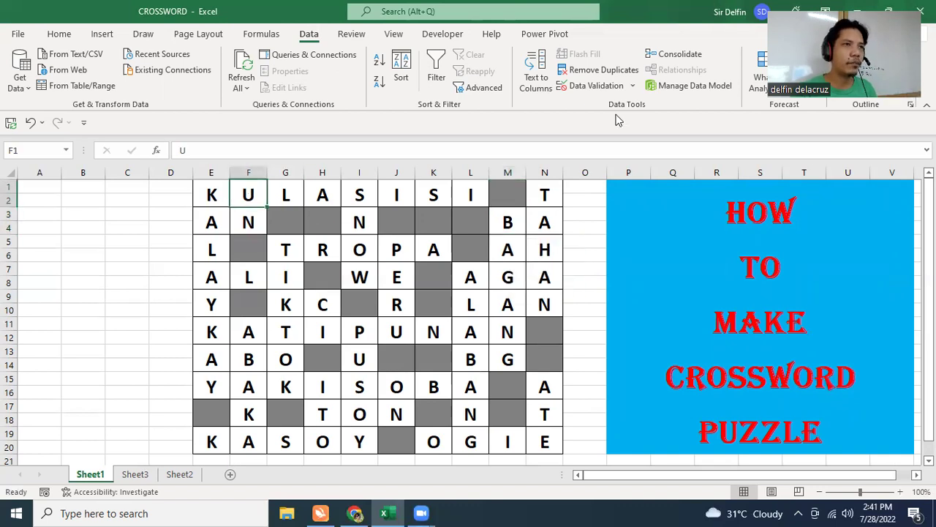
{"action": "left_click", "coordinate": [596, 86]}
{"action": "type", "text": "2. UNITED NATION DAGLAT"}
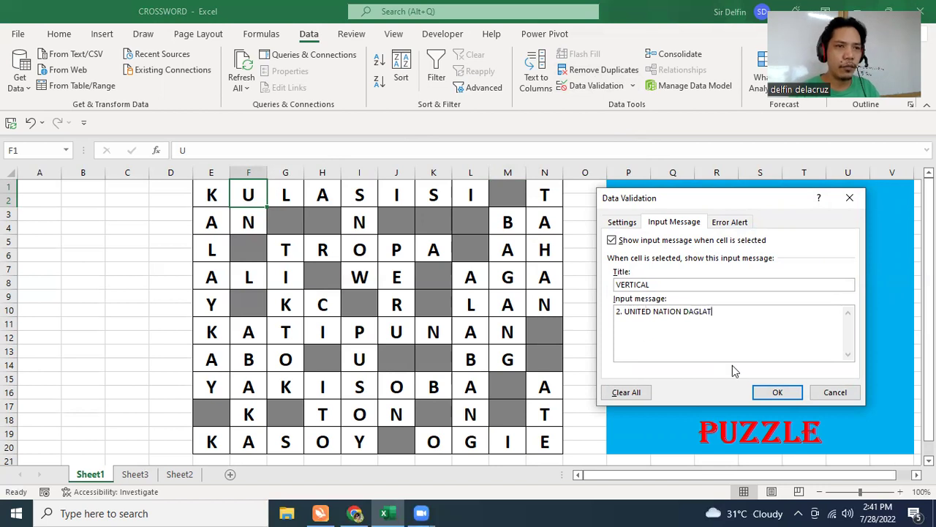
Save F1's VERTICAL '2. UNITED NATION DAGLAT' clue, confirm its pop-up, and select I1
{"action": "left_click", "coordinate": [789, 395]}
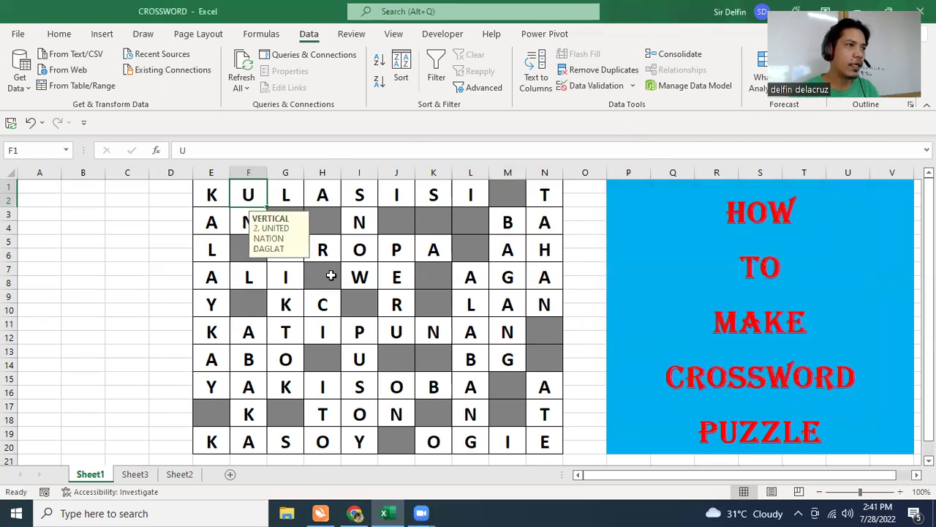
{"action": "left_click", "coordinate": [336, 326]}
{"action": "left_click", "coordinate": [240, 191]}
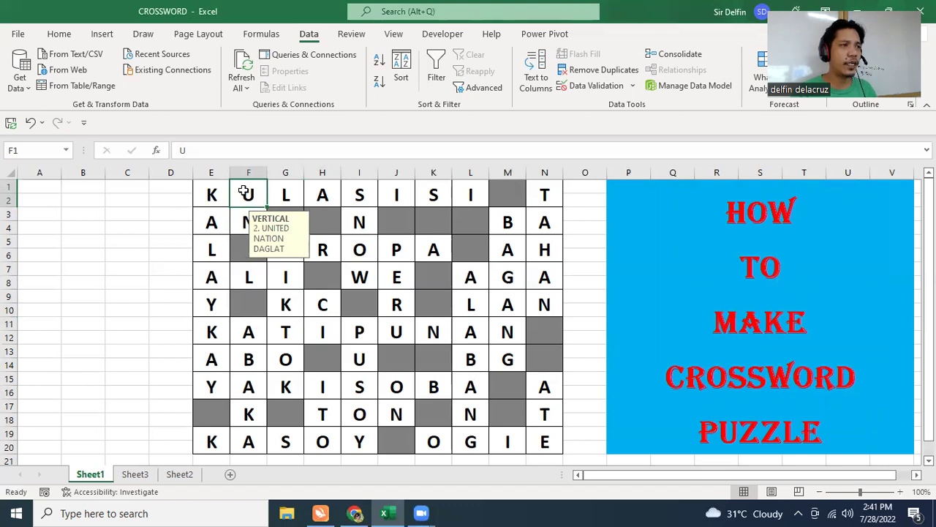
{"action": "left_click", "coordinate": [360, 192]}
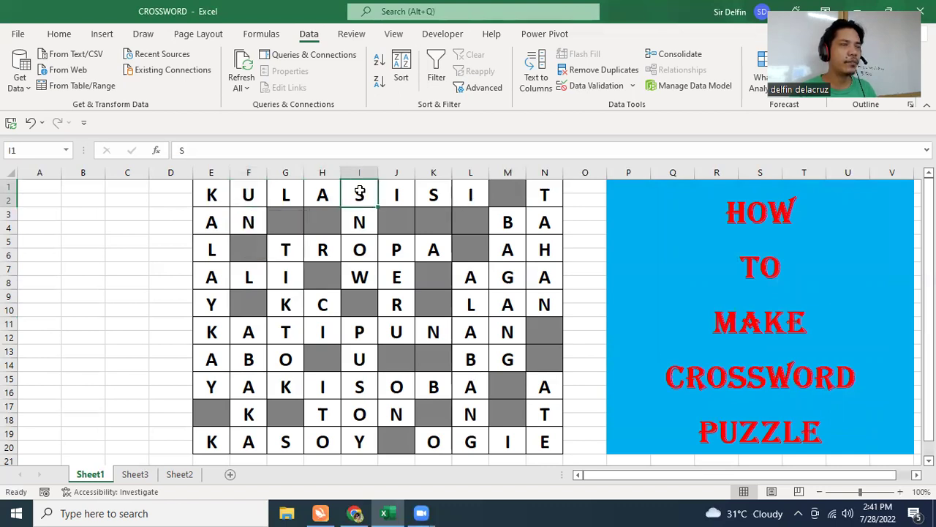
Give I1 an input message titled VERTICAL reading 'YELO SA AMERICA', then select N1
{"action": "left_click", "coordinate": [580, 86]}
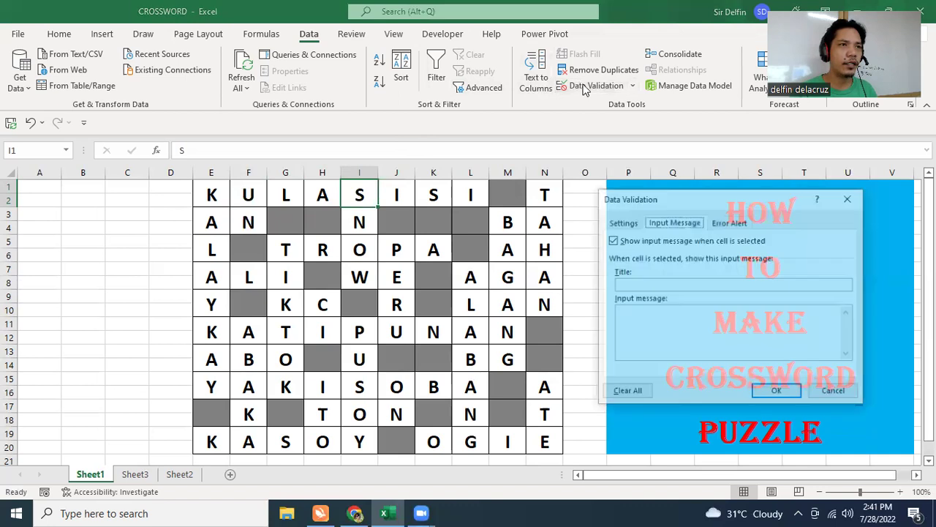
{"action": "left_click", "coordinate": [654, 285]}
{"action": "type", "text": "VERTICA"}
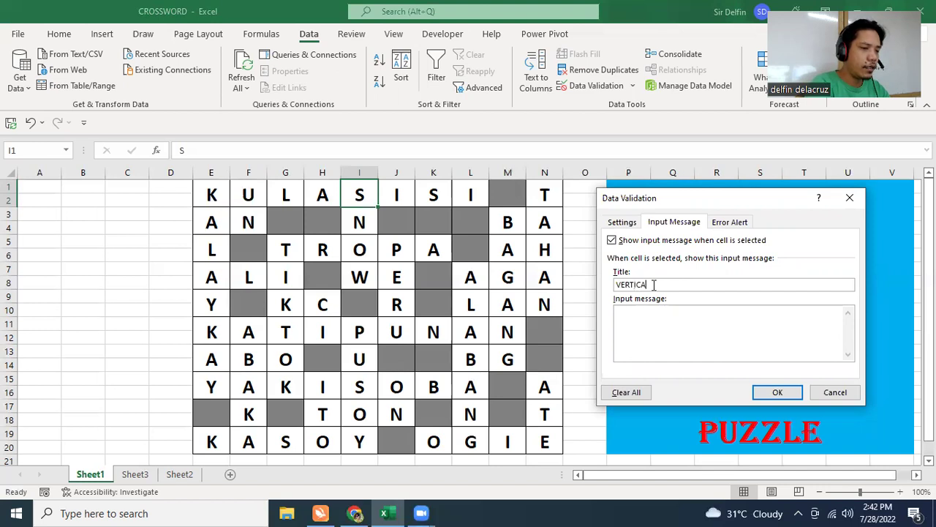
{"action": "type", "text": "L"}
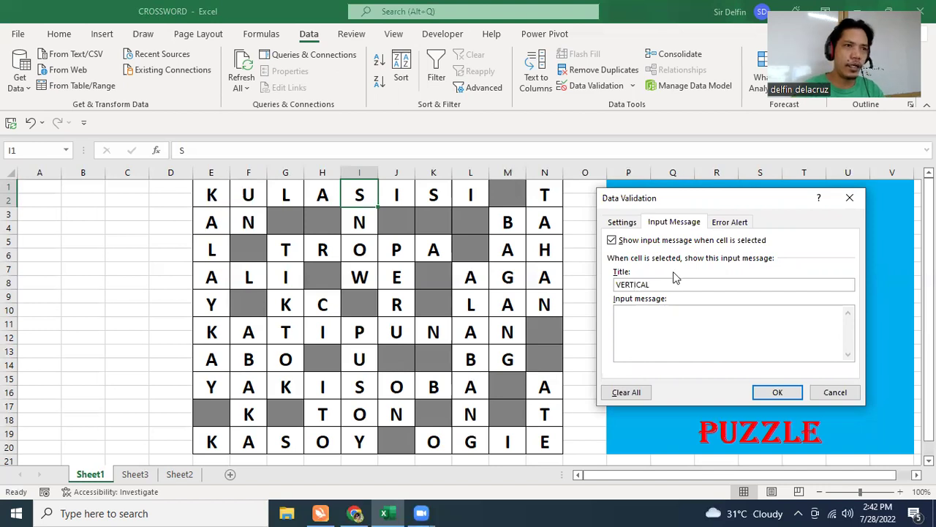
{"action": "type", "text": "TAG"}
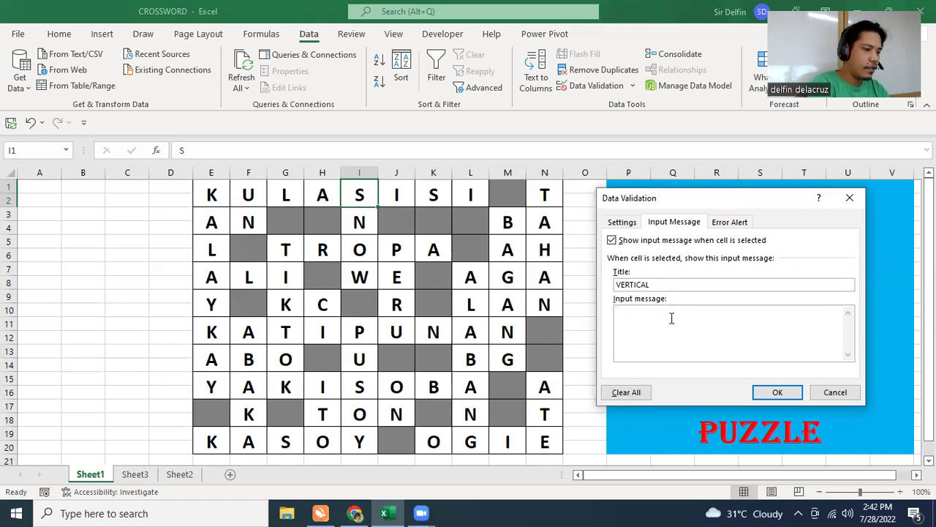
{"action": "type", "text": "YELOSA AMERICA"}
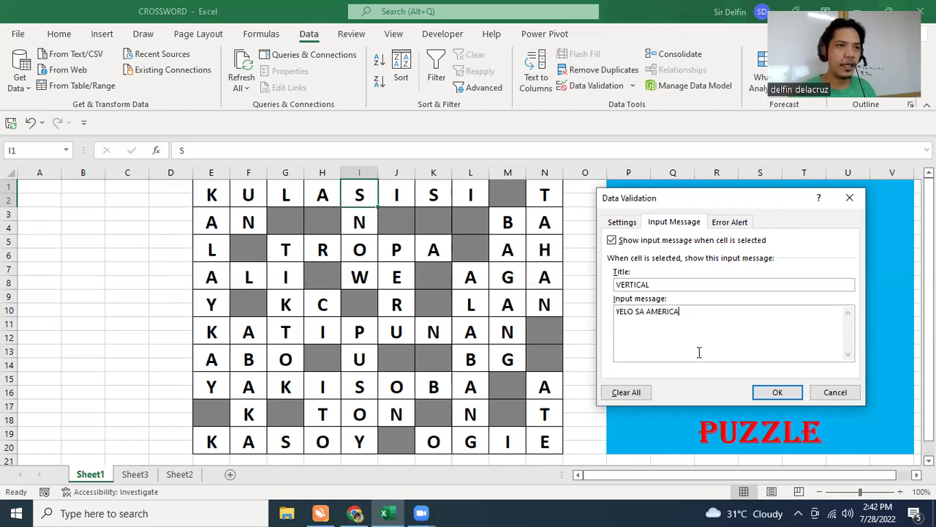
{"action": "left_click", "coordinate": [777, 397]}
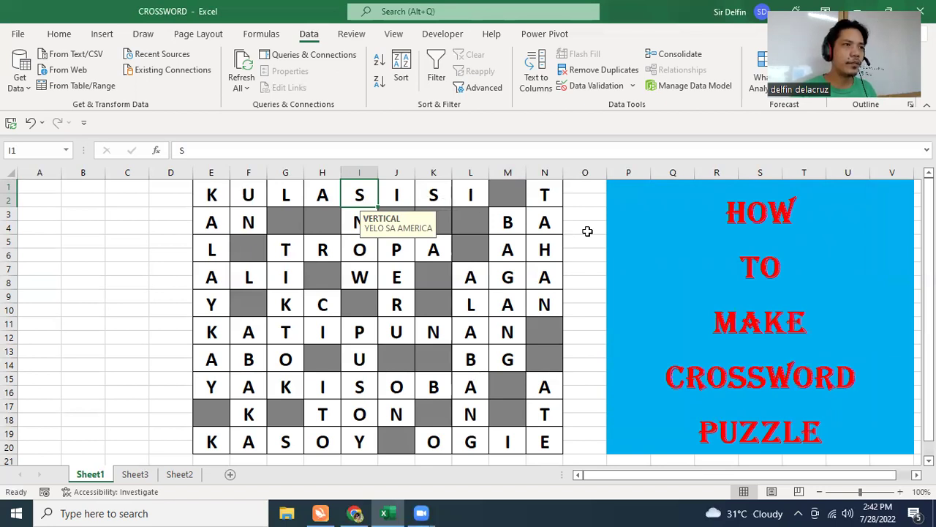
{"action": "left_click", "coordinate": [556, 195]}
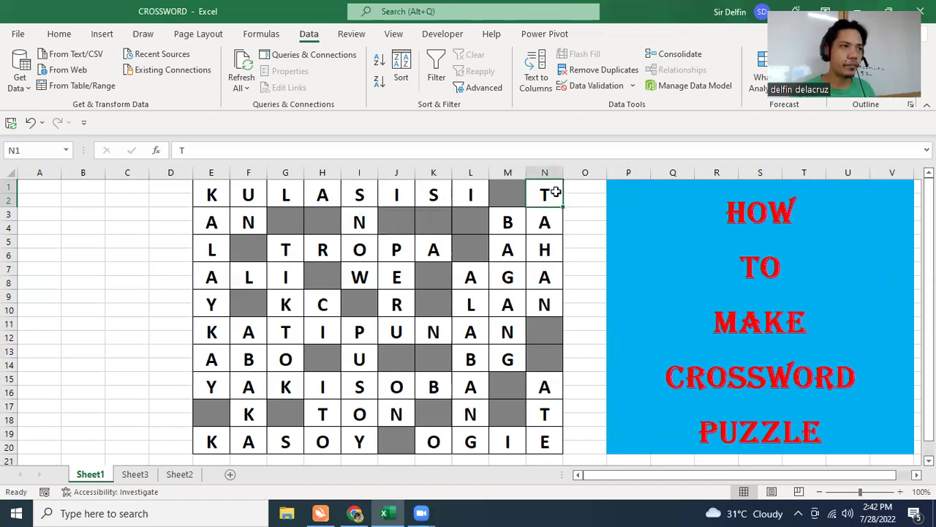
Enter and save N1's clue titled VERTICAL reading '4. TIGIL SA PAGIYAK'
{"action": "left_click", "coordinate": [579, 86]}
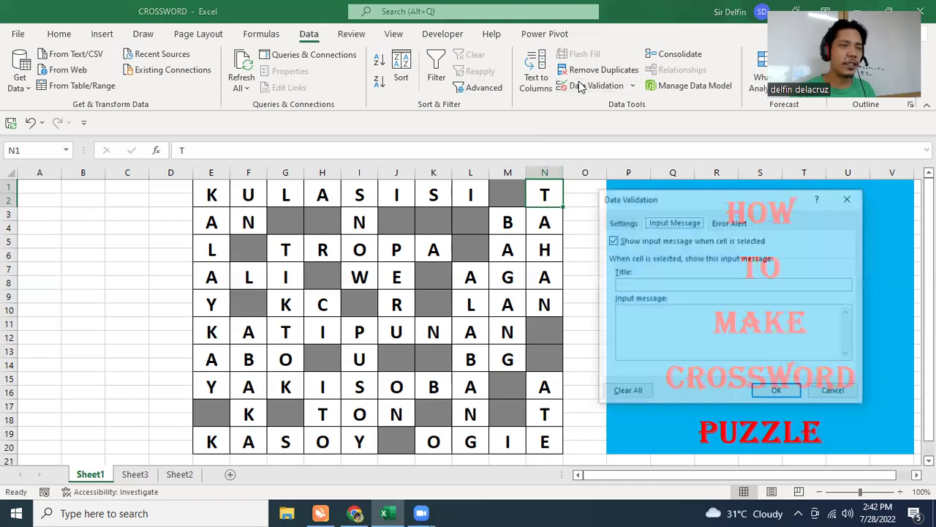
{"action": "type", "text": "VERTICAL"}
{"action": "type", "text": "4. TIGIL SA PAGIYA"}
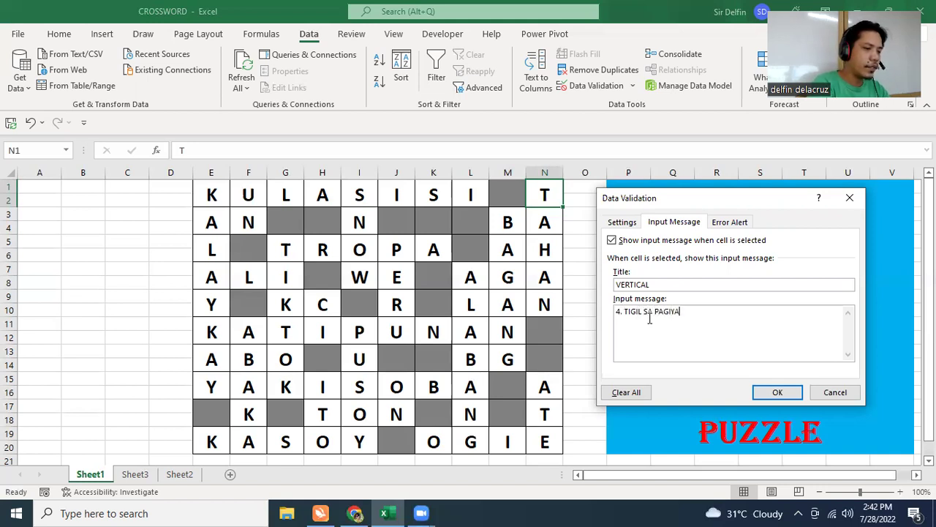
{"action": "type", "text": "K"}
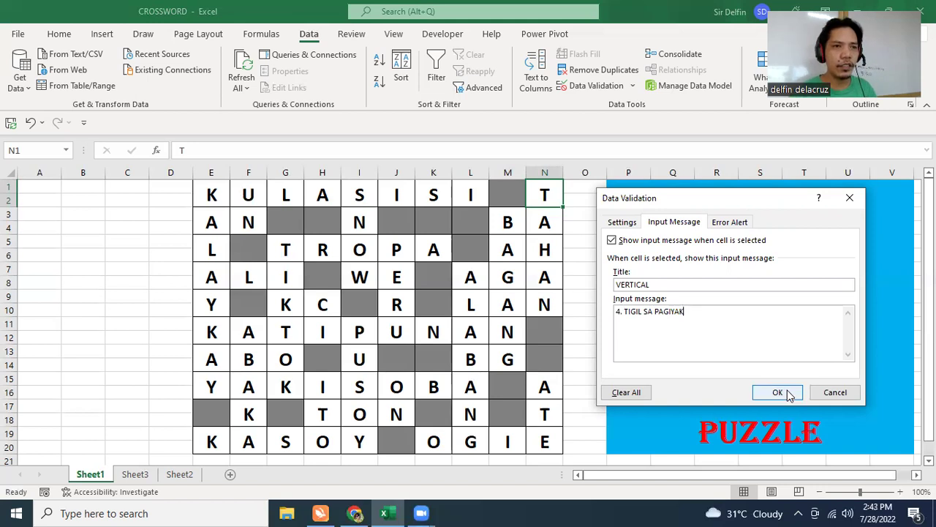
{"action": "left_click", "coordinate": [785, 390]}
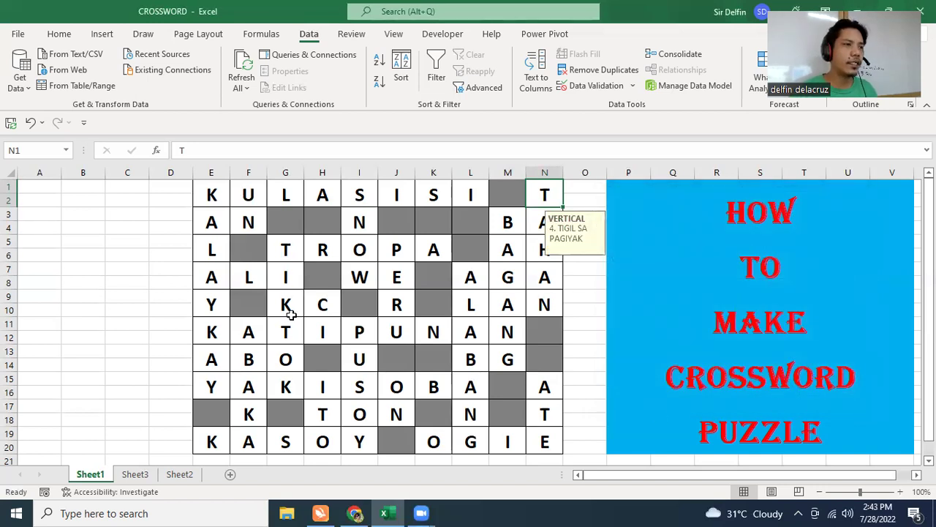
Step off N1 and recheck the E1 clue pop-up a few times
{"action": "left_click", "coordinate": [505, 326]}
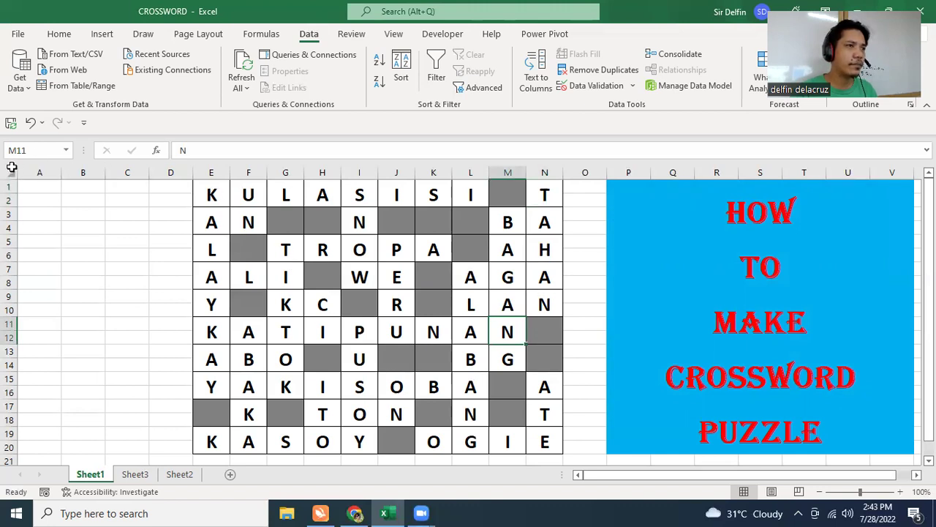
{"action": "left_click", "coordinate": [203, 193]}
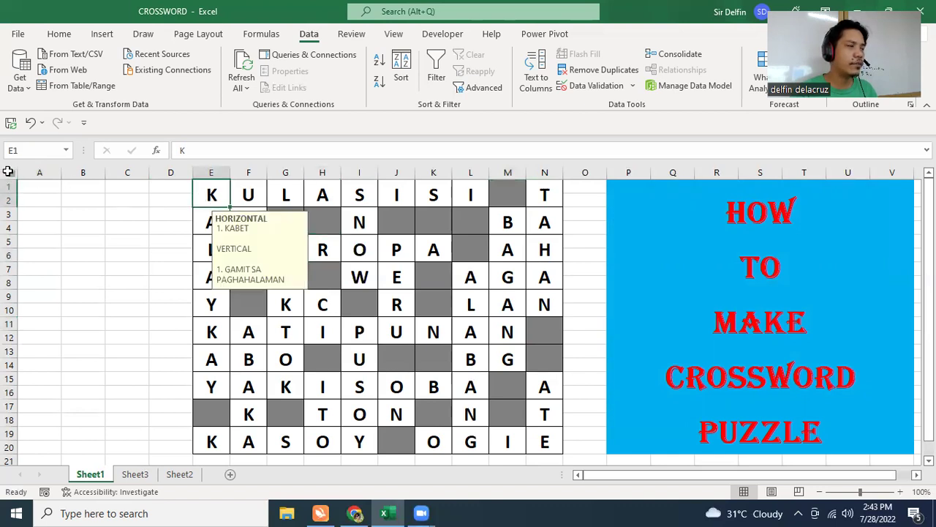
{"action": "left_click", "coordinate": [395, 294]}
{"action": "left_click", "coordinate": [210, 194]}
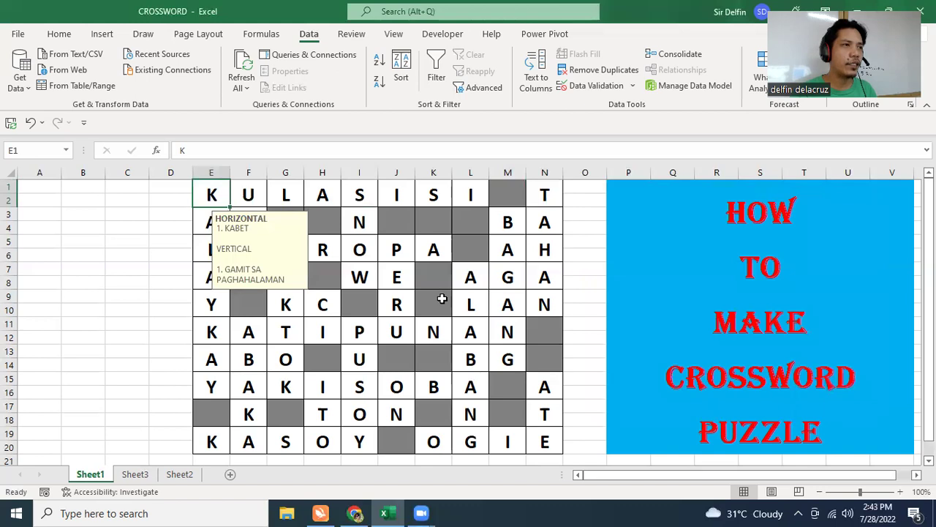
{"action": "left_click", "coordinate": [472, 282]}
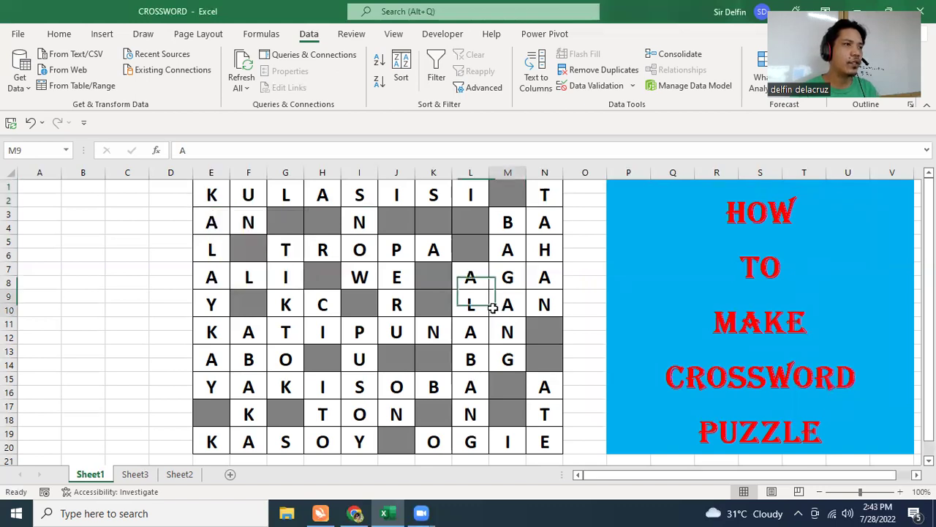
{"action": "left_click", "coordinate": [211, 193]}
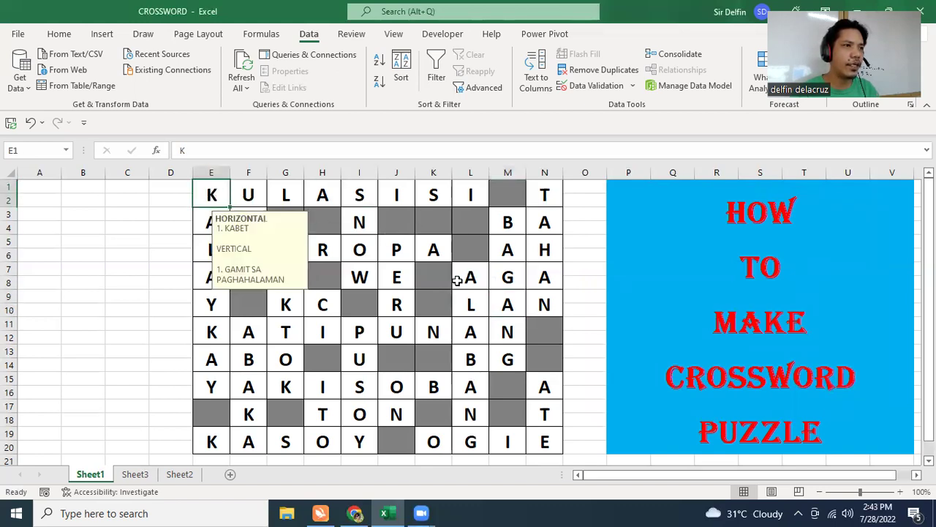
Add G9, E11, G15, F17 and E19 to E1 in the K-cell selection
{"action": "left_click", "coordinate": [293, 305], "text": "ctrl"}
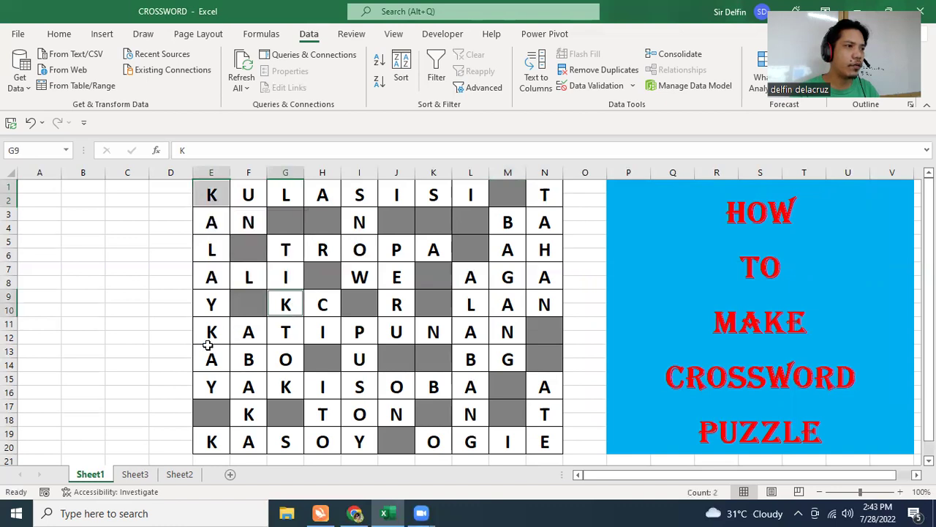
{"action": "left_click", "coordinate": [211, 333], "text": "ctrl"}
{"action": "left_click", "coordinate": [290, 390], "text": "ctrl"}
{"action": "left_click", "coordinate": [238, 414], "text": "ctrl"}
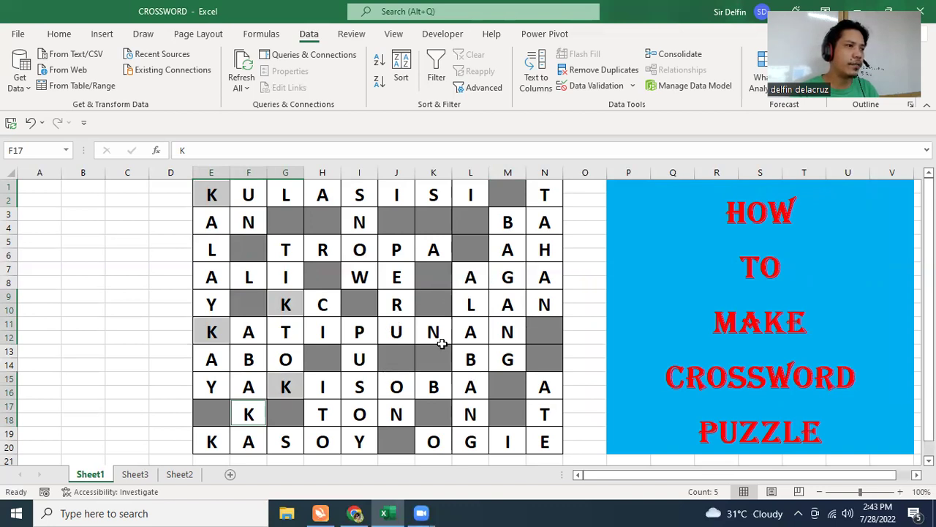
{"action": "left_click", "coordinate": [213, 442], "text": "ctrl"}
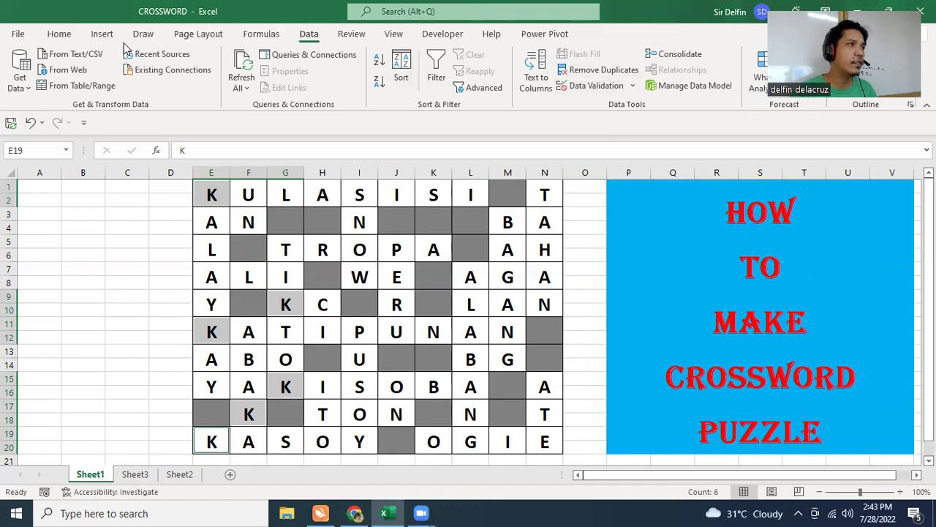
Try an Equal To highlight rule for the K cells, then cancel it
{"action": "left_click", "coordinate": [60, 35]}
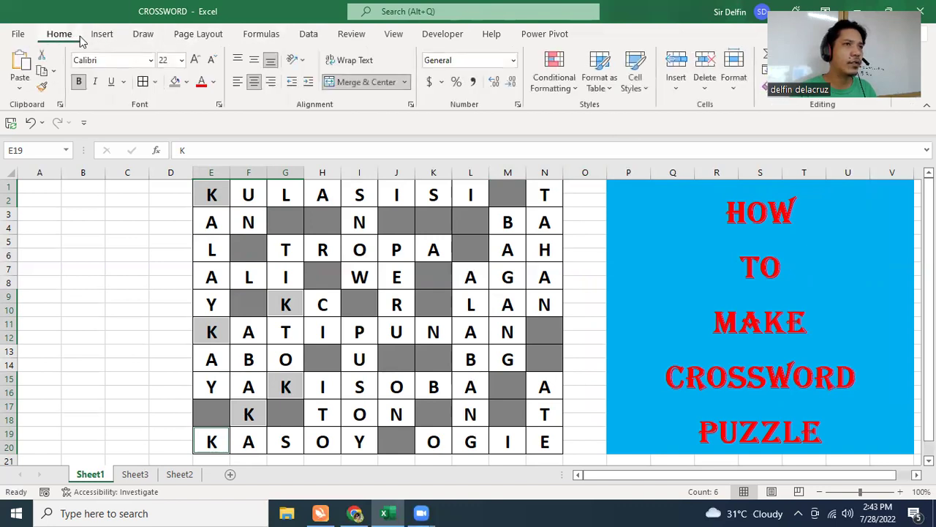
{"action": "left_click", "coordinate": [560, 88]}
{"action": "mouse_move", "coordinate": [598, 115]}
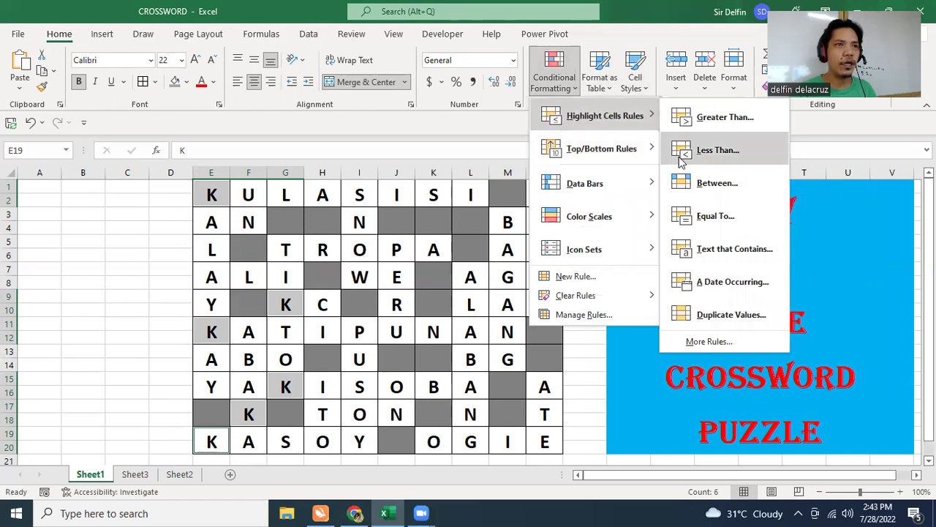
{"action": "left_click", "coordinate": [715, 216]}
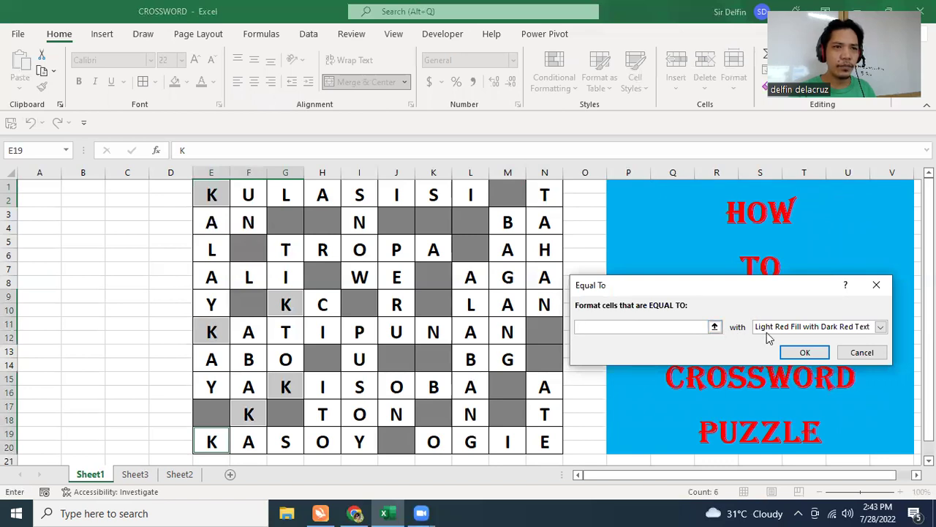
{"action": "left_click", "coordinate": [861, 352]}
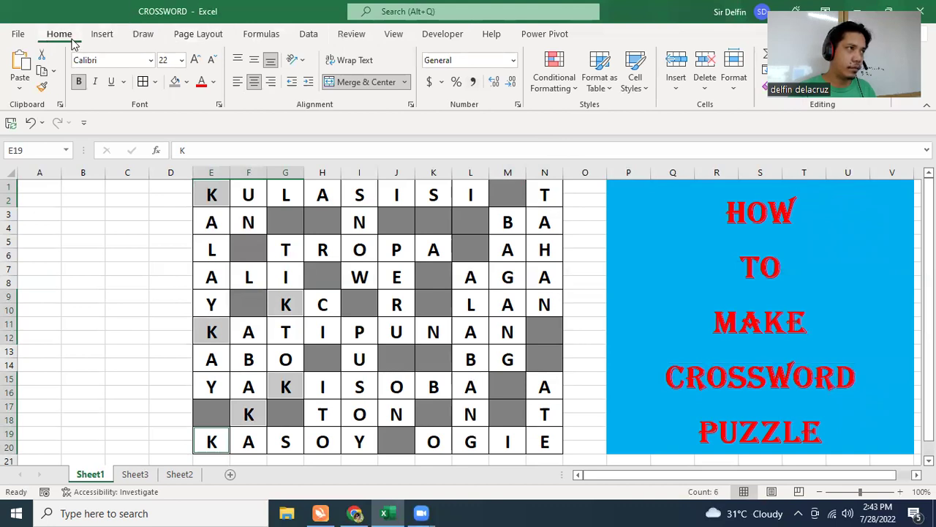
Create a new rule in the Rules Manager for cell values equal to K
{"action": "left_click", "coordinate": [554, 79]}
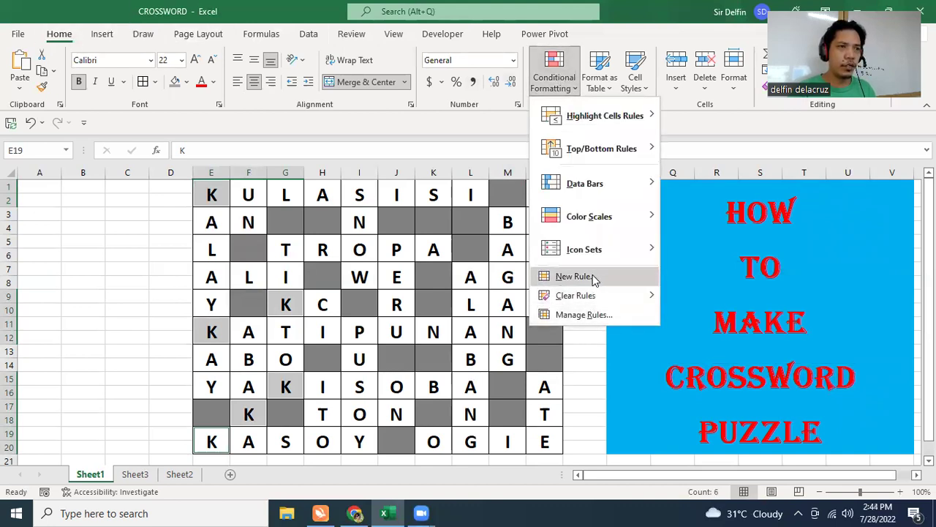
{"action": "left_click", "coordinate": [588, 314]}
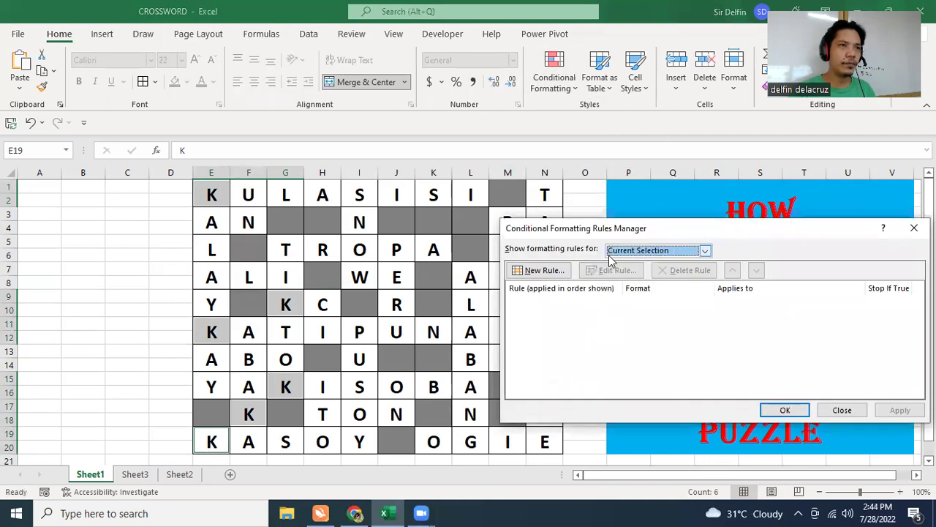
{"action": "left_click", "coordinate": [569, 274]}
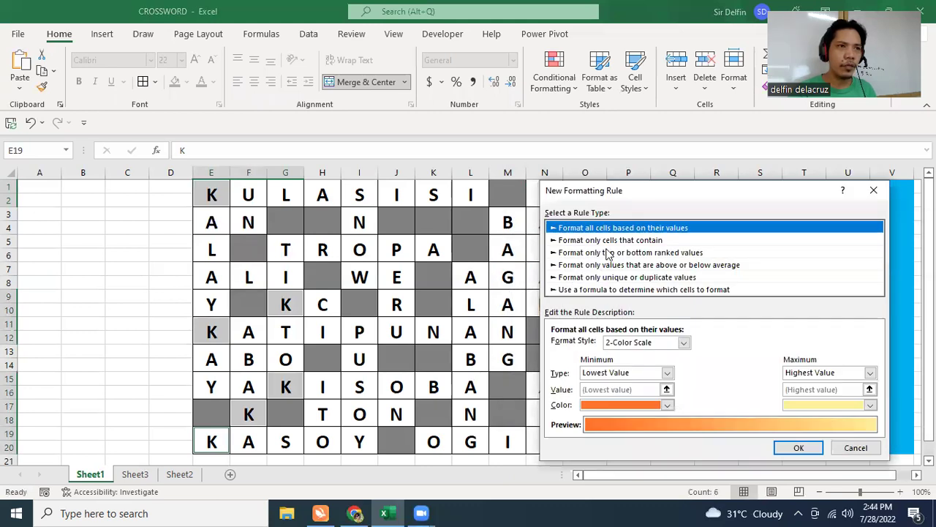
{"action": "left_click", "coordinate": [613, 240]}
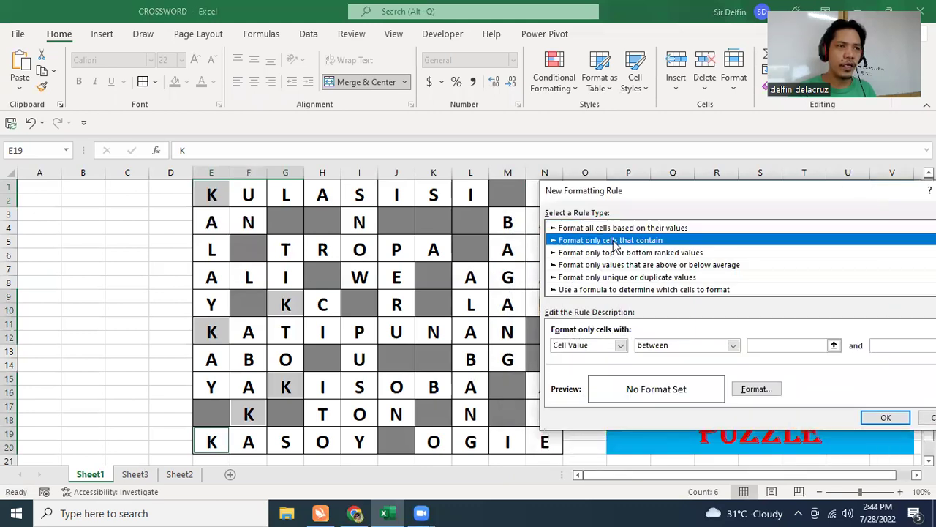
{"action": "left_click", "coordinate": [621, 345]}
{"action": "left_click", "coordinate": [703, 348]}
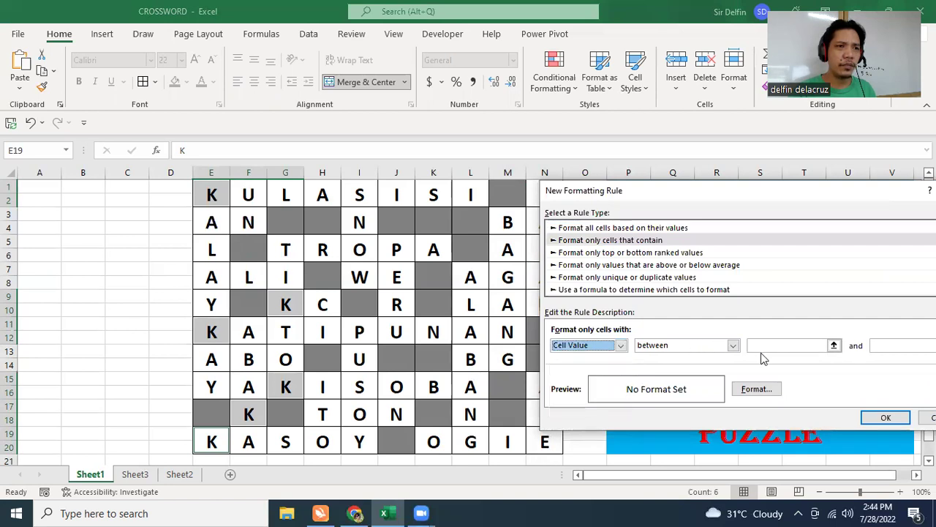
{"action": "left_click", "coordinate": [733, 345]}
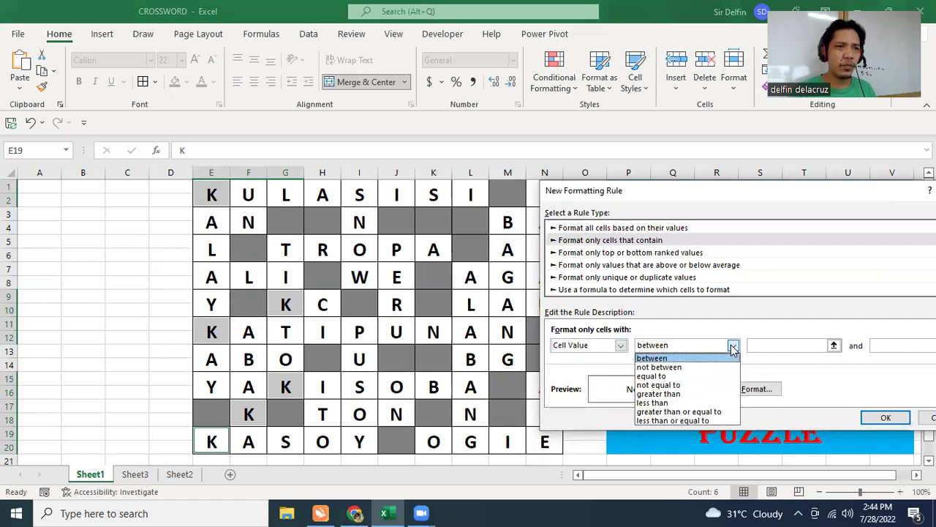
{"action": "left_click", "coordinate": [699, 377]}
{"action": "type", "text": "K"}
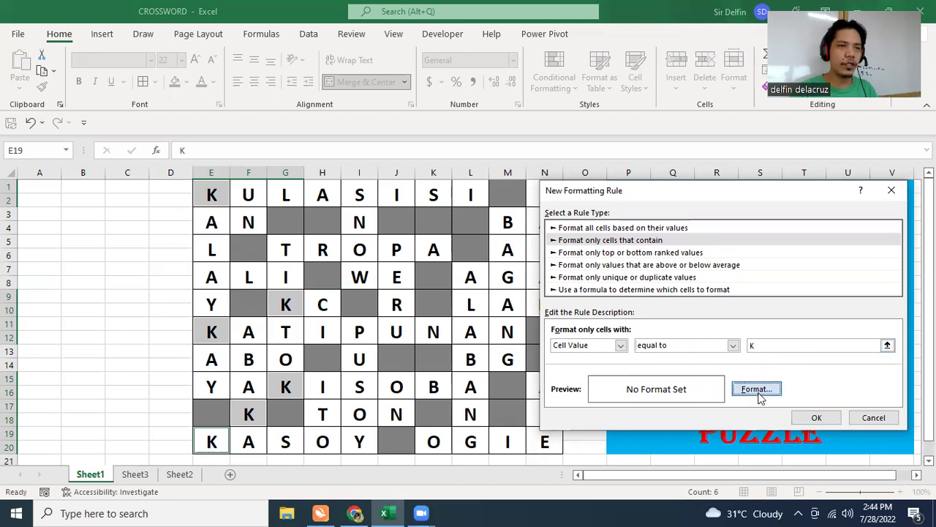
Give the K rule a yellow fill, apply it, and deselect the cells
{"action": "left_click", "coordinate": [760, 395]}
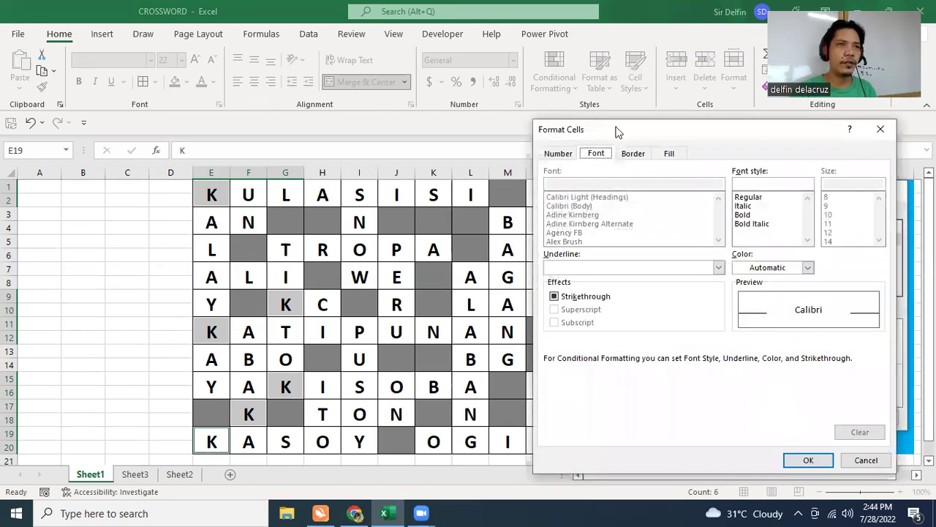
{"action": "left_click", "coordinate": [671, 155]}
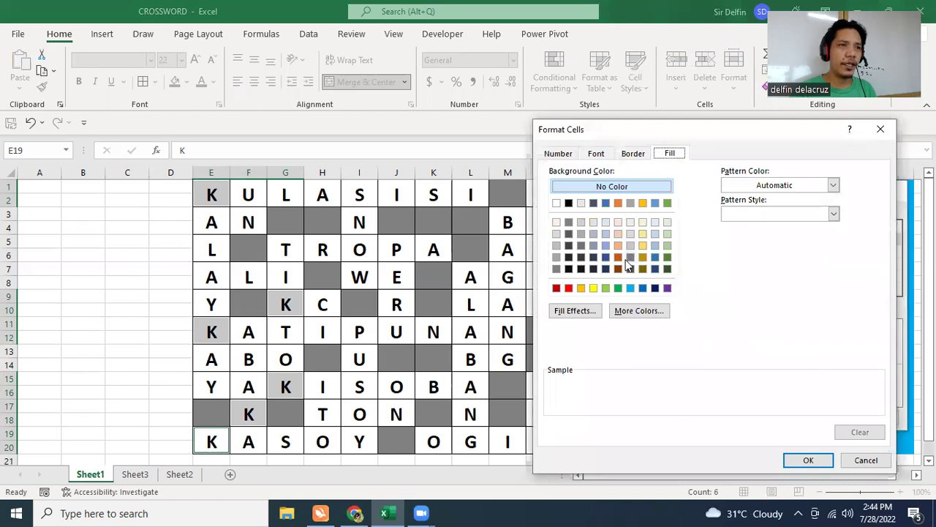
{"action": "left_click", "coordinate": [593, 288]}
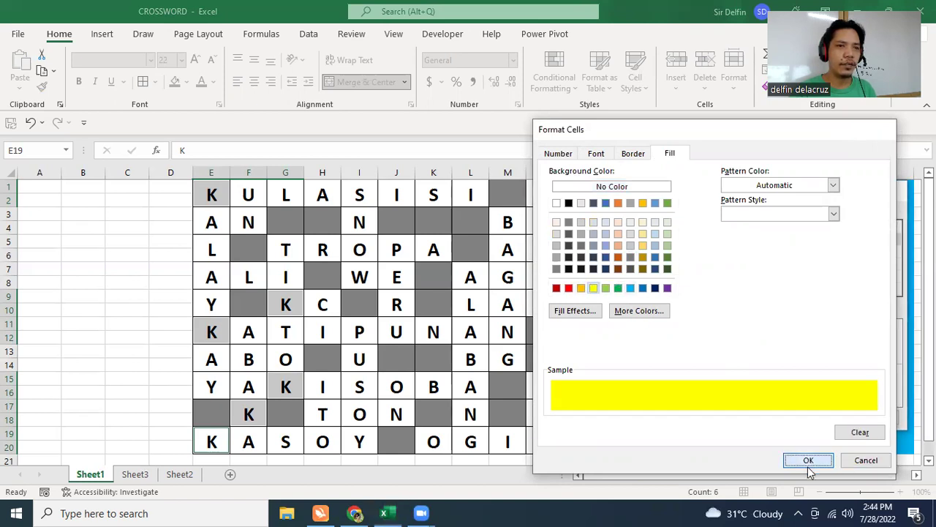
{"action": "left_click", "coordinate": [808, 461]}
{"action": "left_click", "coordinate": [816, 417]}
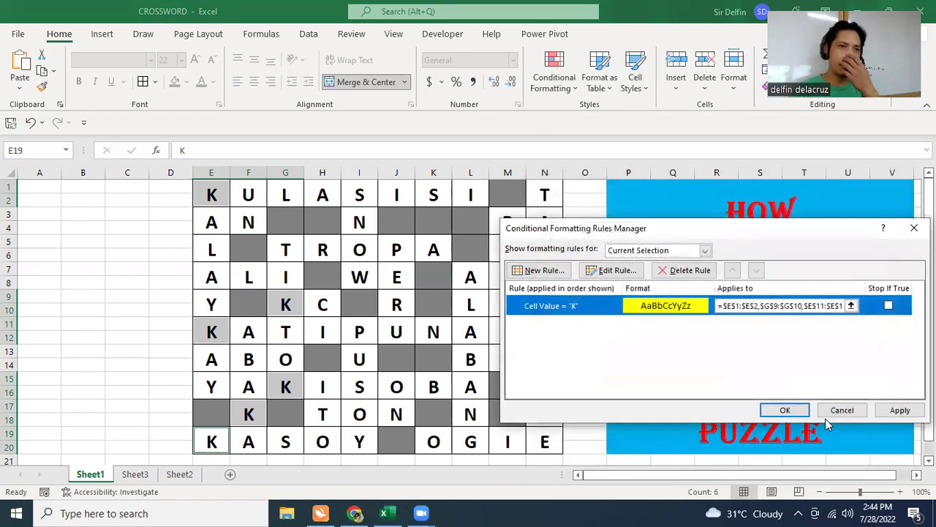
{"action": "left_click", "coordinate": [784, 411]}
{"action": "left_click", "coordinate": [529, 338]}
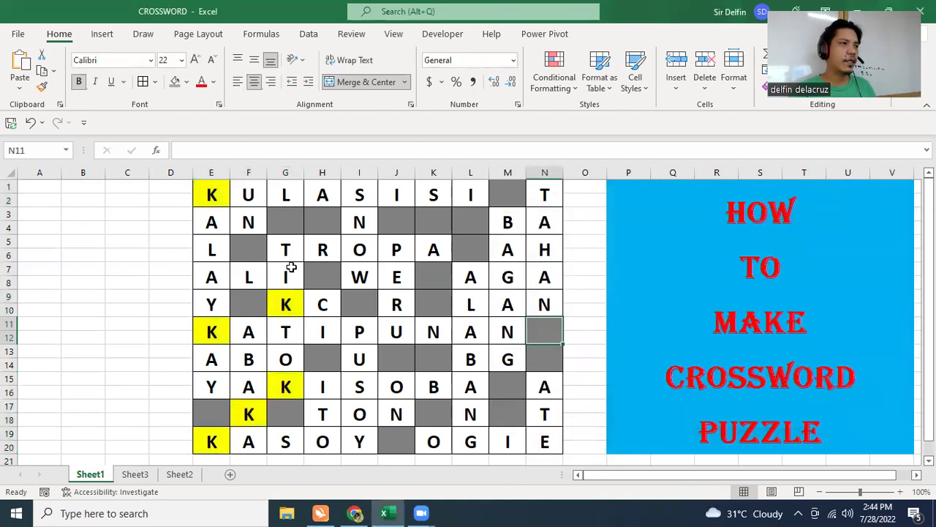
Multi-select F1, J11 and I13, the squares holding U
{"action": "left_click", "coordinate": [252, 196]}
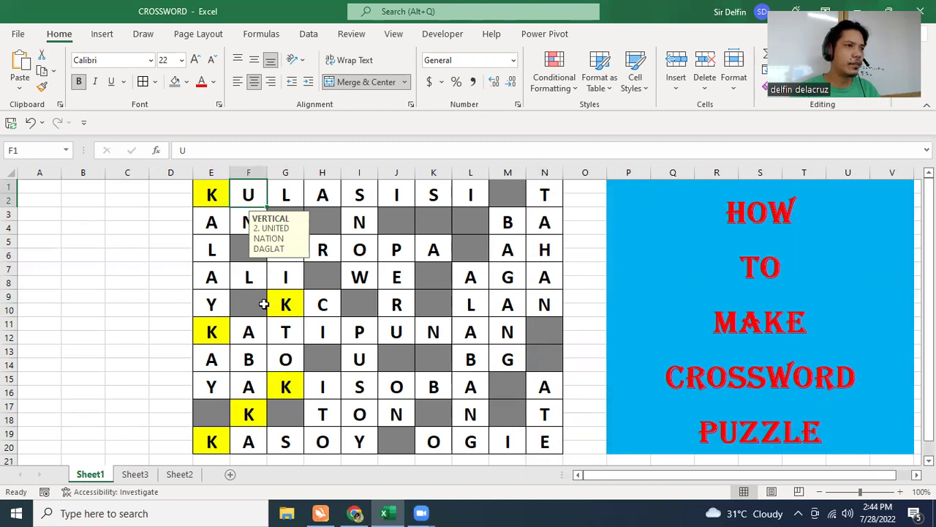
{"action": "left_click", "coordinate": [396, 333], "text": "ctrl"}
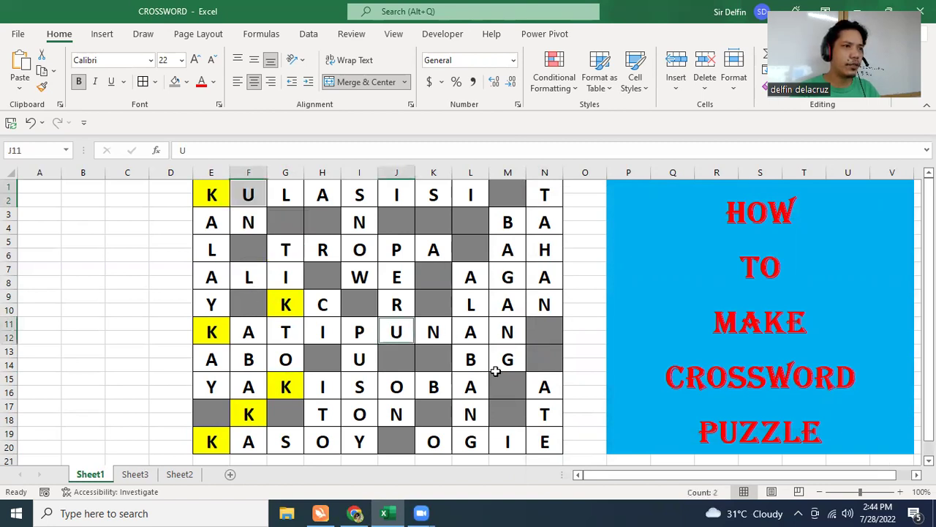
{"action": "left_click", "coordinate": [359, 360], "text": "ctrl"}
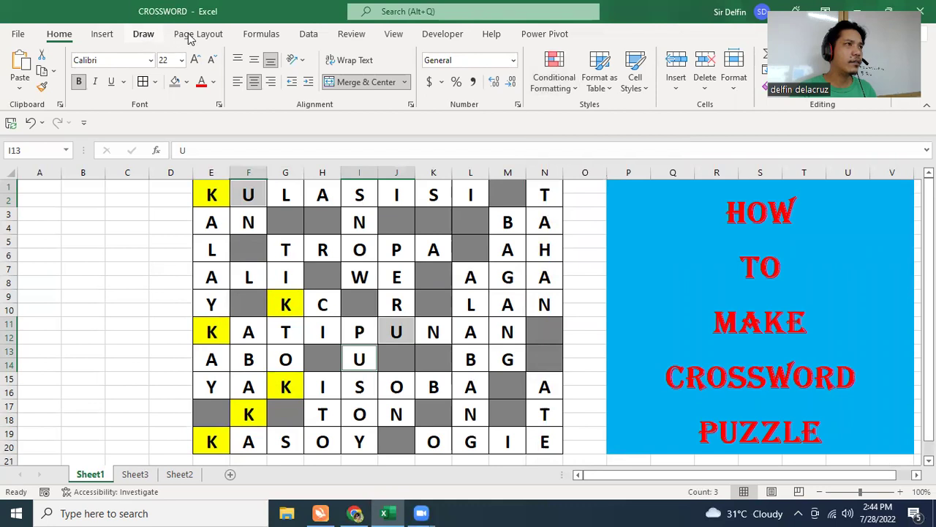
Start a new conditional formatting rule for cell values equal to U
{"action": "left_click", "coordinate": [143, 34]}
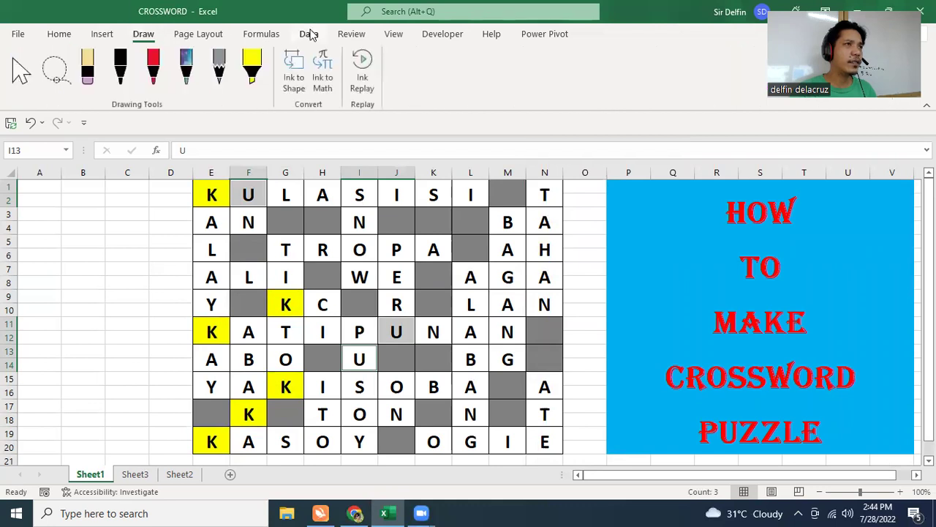
{"action": "left_click", "coordinate": [61, 33]}
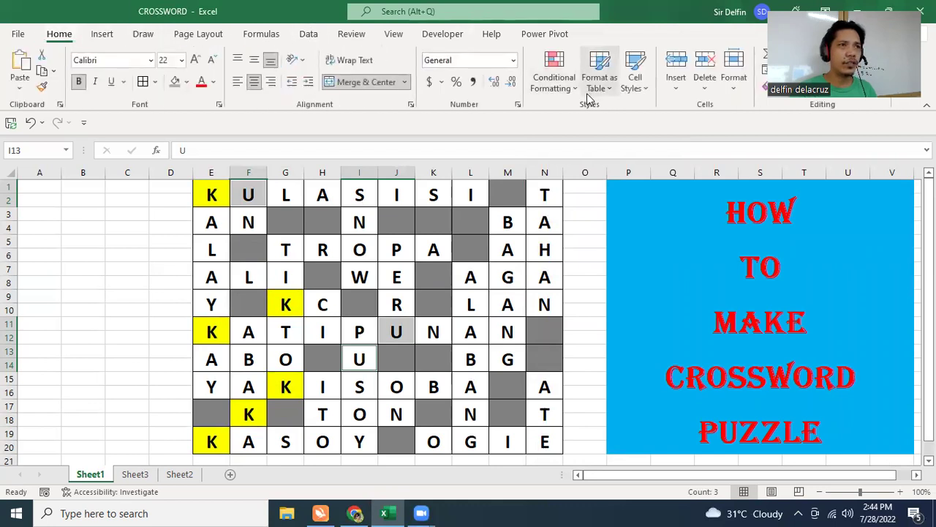
{"action": "left_click", "coordinate": [553, 79]}
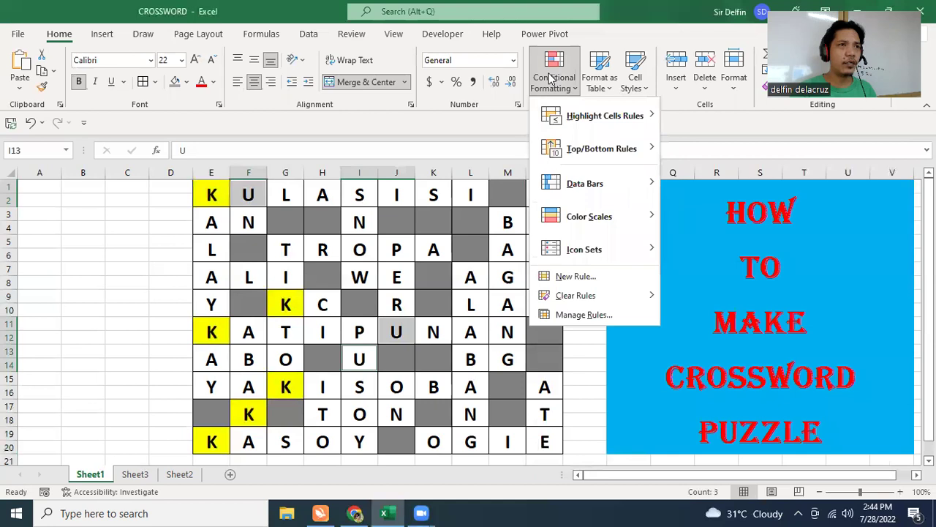
{"action": "left_click", "coordinate": [583, 278]}
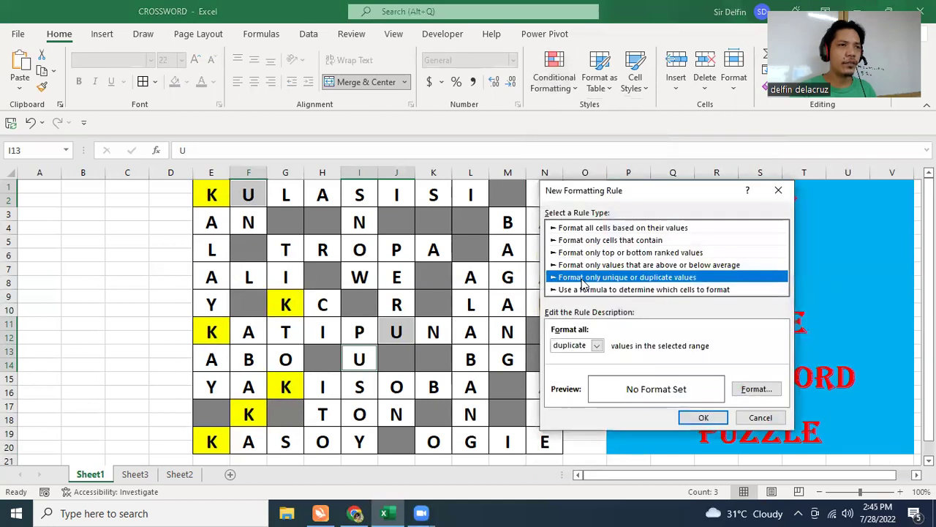
{"action": "left_click", "coordinate": [606, 242]}
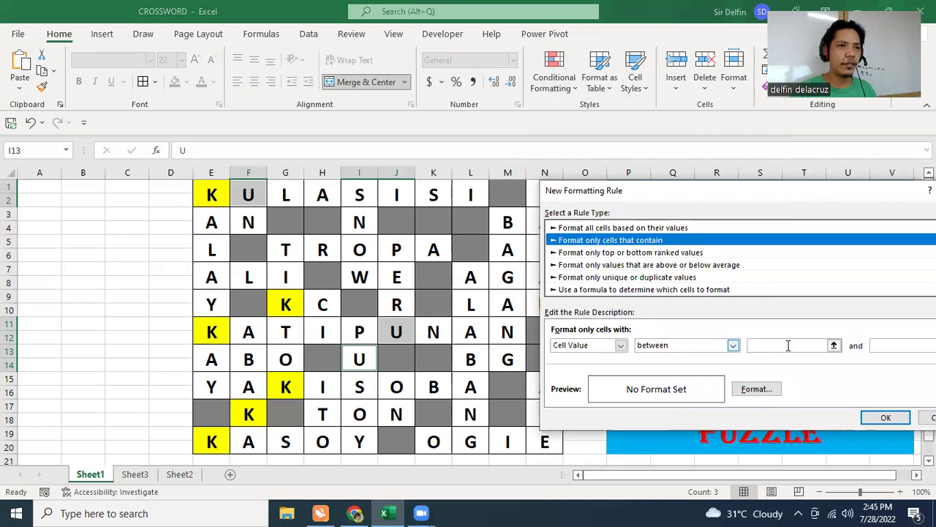
{"action": "left_click", "coordinate": [732, 345]}
{"action": "left_click", "coordinate": [695, 377]}
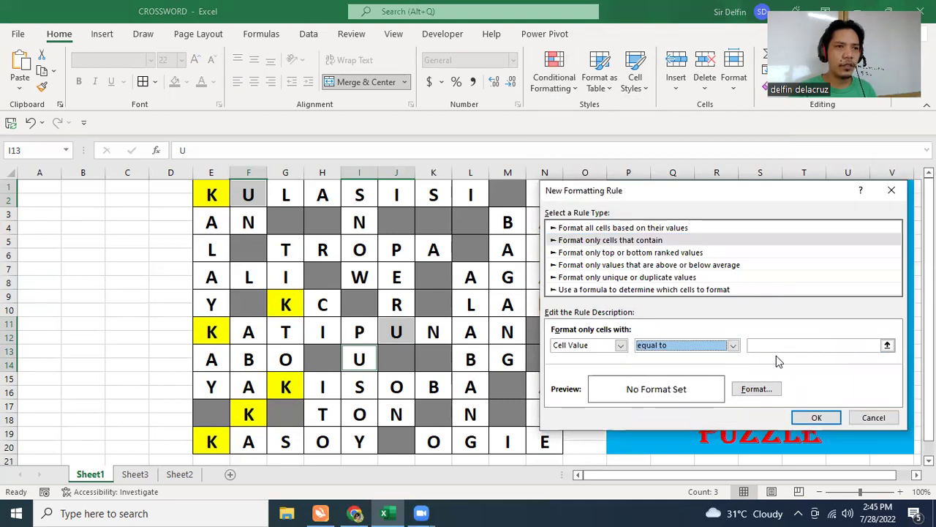
{"action": "left_click", "coordinate": [782, 345]}
{"action": "type", "text": "U"}
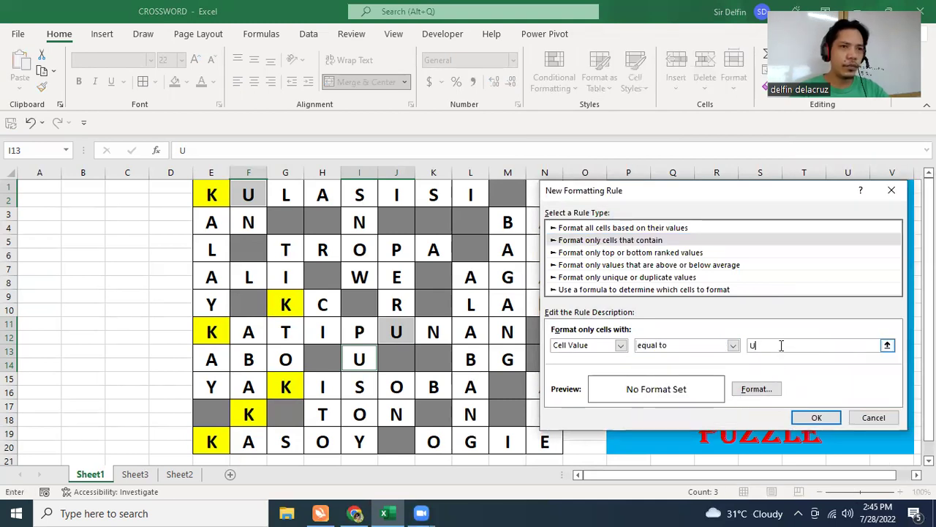
Set the U rule's fill to yellow and save it
{"action": "left_click", "coordinate": [756, 389]}
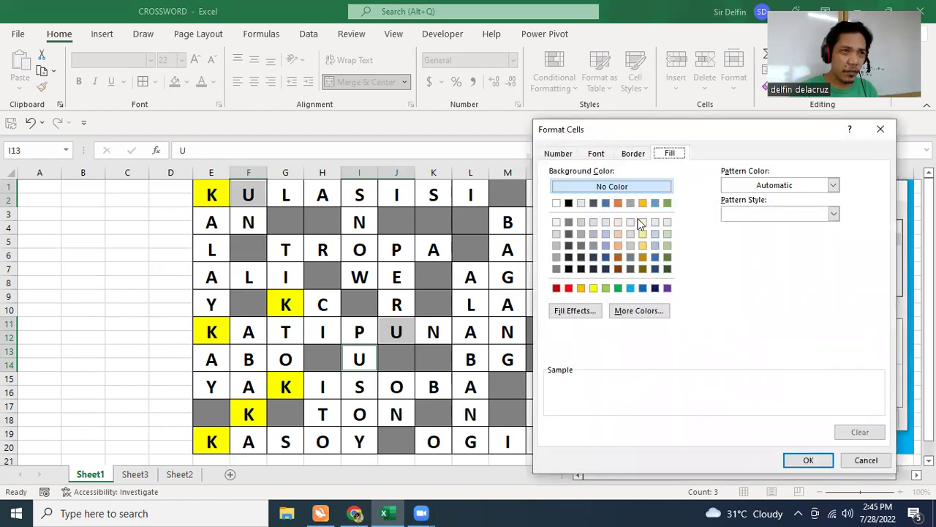
{"action": "left_click", "coordinate": [593, 288]}
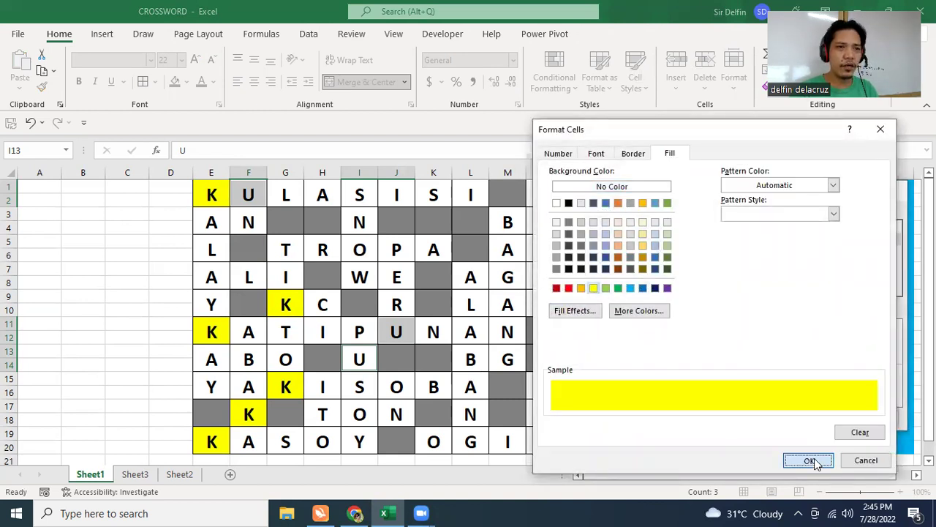
{"action": "left_click", "coordinate": [808, 460]}
{"action": "left_click", "coordinate": [823, 417]}
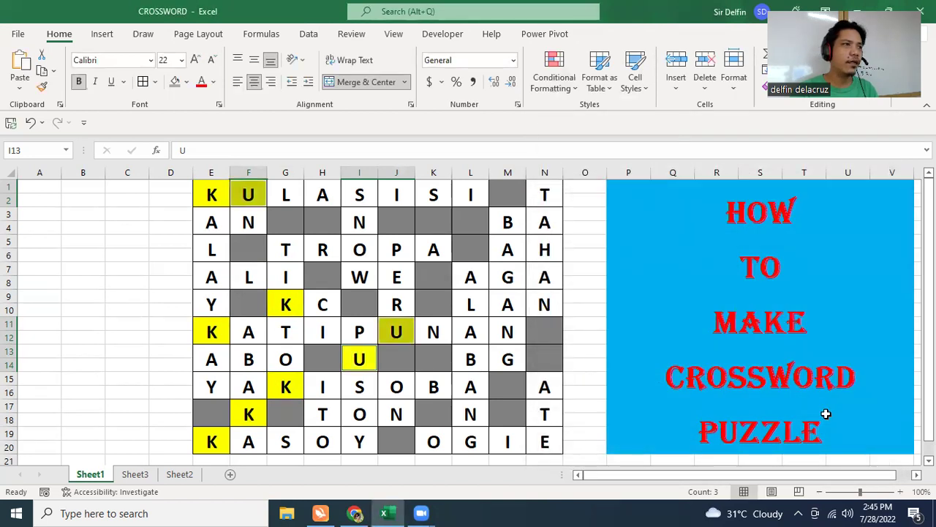
Select the L squares G1, E5, F7 and L9 together
{"action": "left_click", "coordinate": [286, 196]}
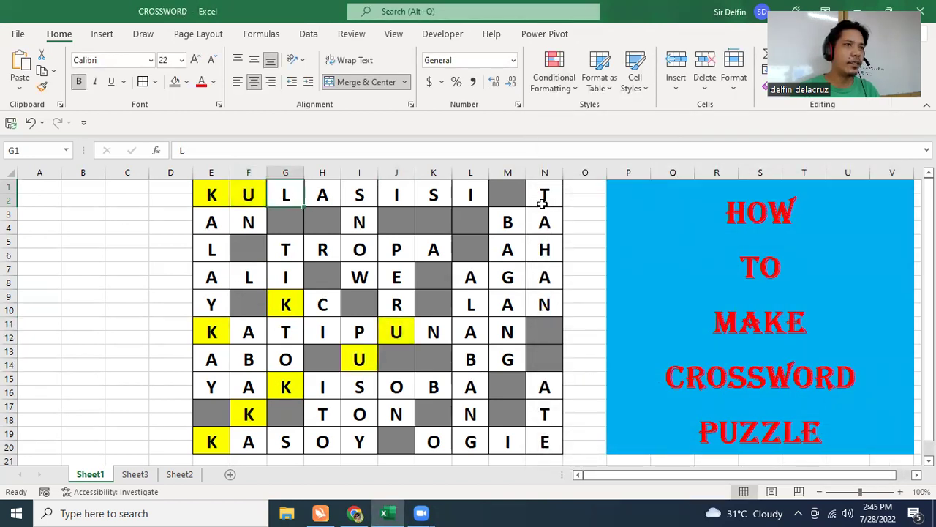
{"action": "left_click", "coordinate": [218, 250], "text": "ctrl"}
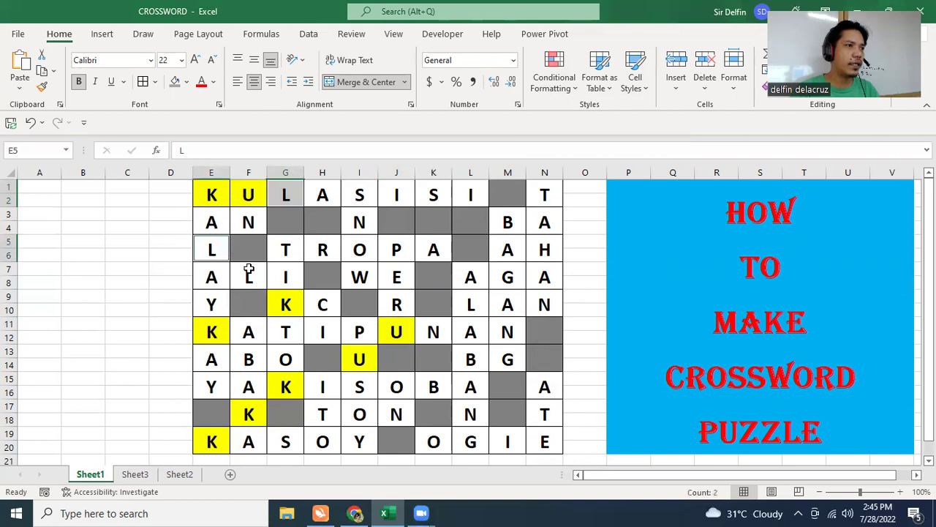
{"action": "left_click", "coordinate": [249, 271], "text": "ctrl"}
{"action": "left_click", "coordinate": [467, 307], "text": "ctrl"}
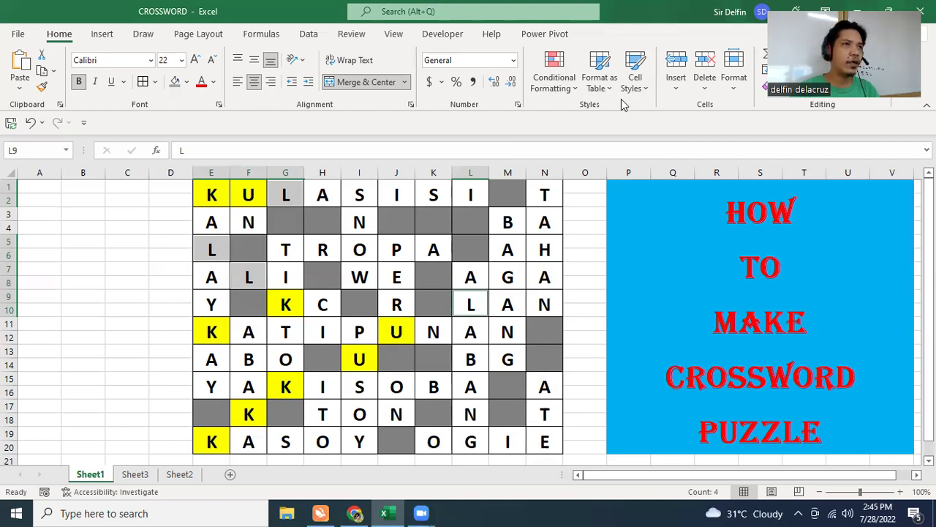
Add a conditional formatting rule filling cells equal to L with yellow
{"action": "left_click", "coordinate": [553, 81]}
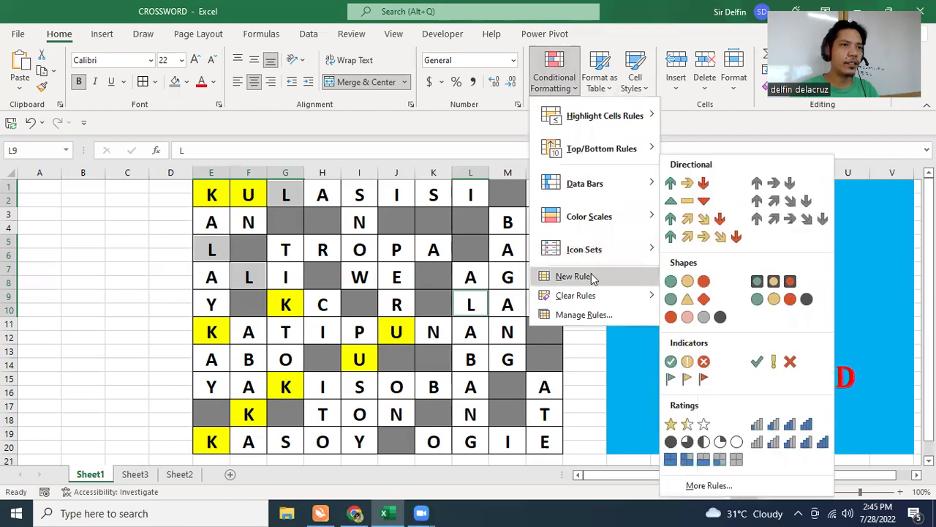
{"action": "left_click", "coordinate": [592, 277]}
{"action": "left_click", "coordinate": [613, 225]}
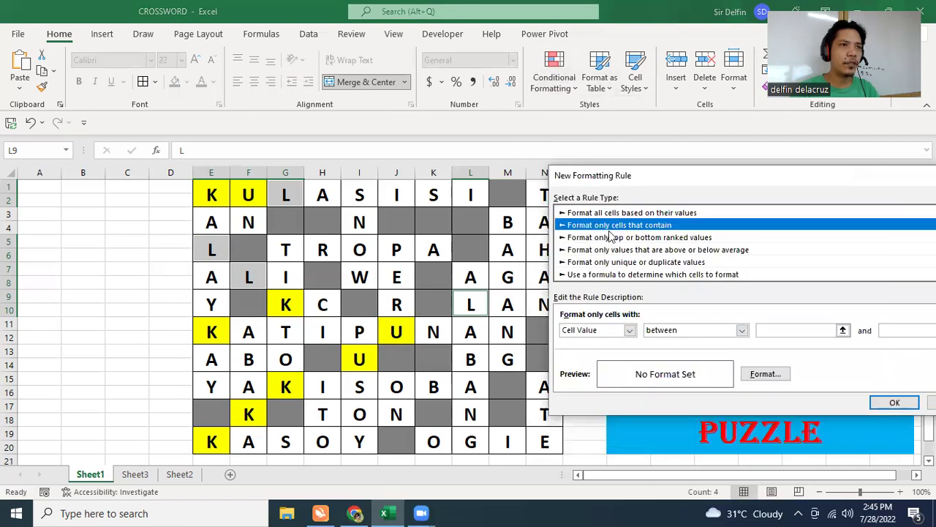
{"action": "left_click", "coordinate": [742, 330]}
{"action": "left_click", "coordinate": [741, 359]}
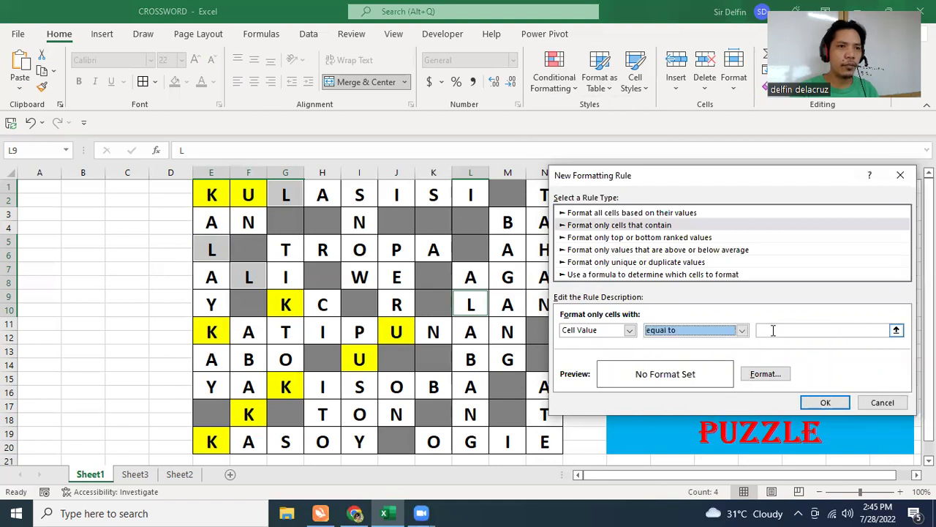
{"action": "left_click", "coordinate": [768, 330]}
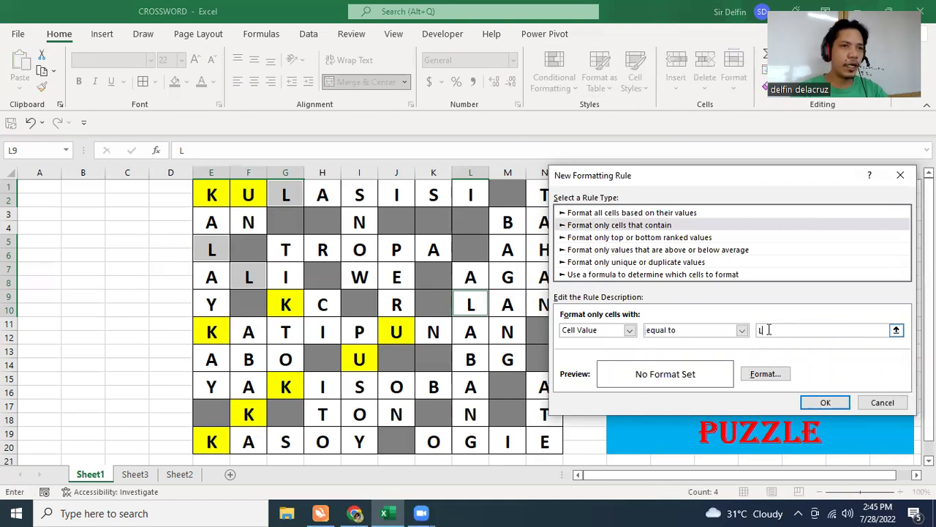
{"action": "left_click", "coordinate": [779, 374]}
{"action": "left_click", "coordinate": [602, 272]}
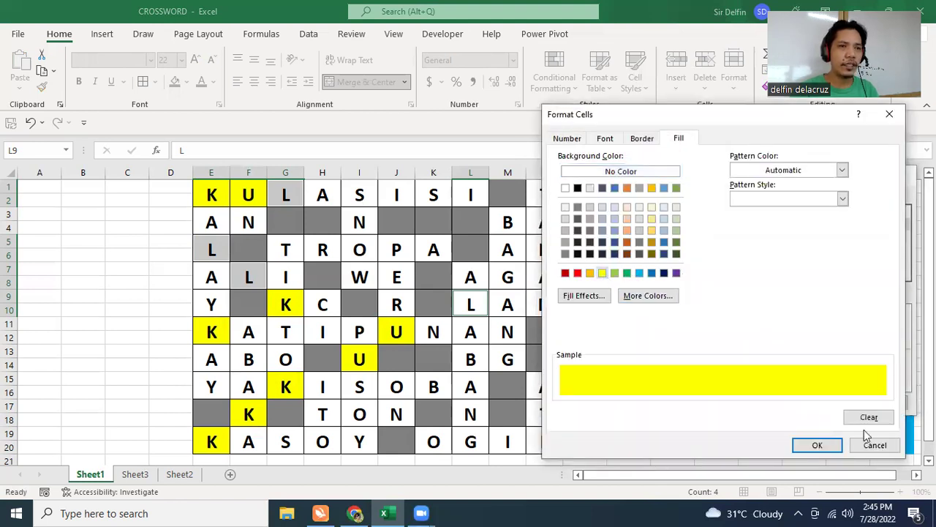
{"action": "left_click", "coordinate": [817, 445]}
{"action": "left_click", "coordinate": [826, 405]}
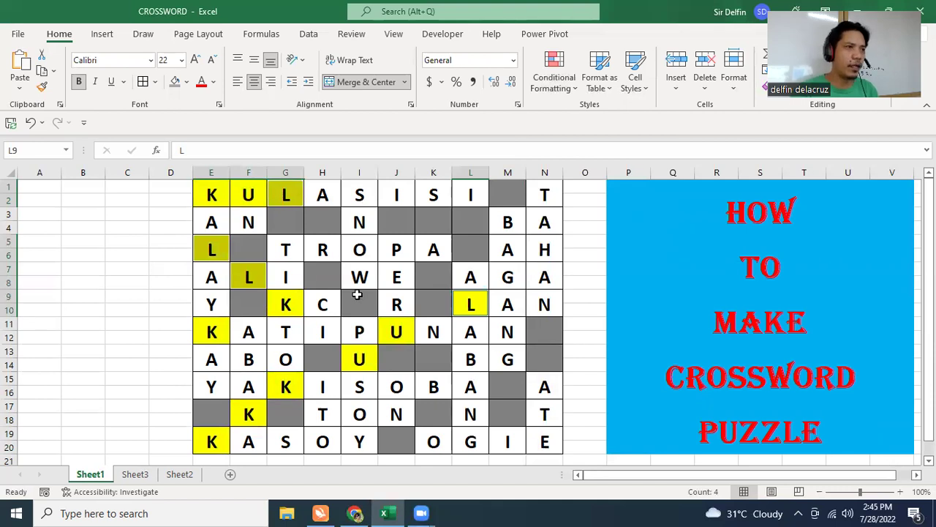
{"action": "left_click", "coordinate": [326, 200]}
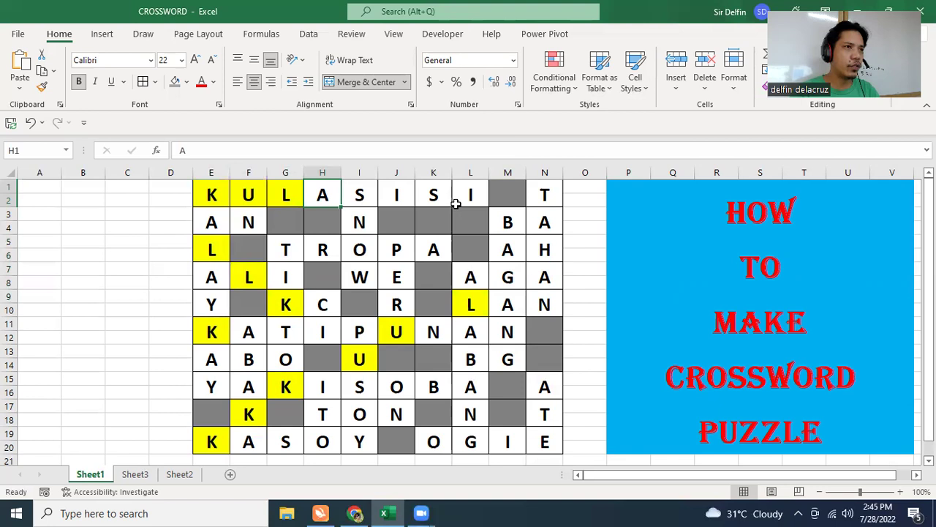
Add E3, N3, K5, E7, M5, L7, N7, F11, E13, L15, L11, N15, F19, F15 to the A selection
{"action": "left_click", "coordinate": [212, 222], "text": "ctrl"}
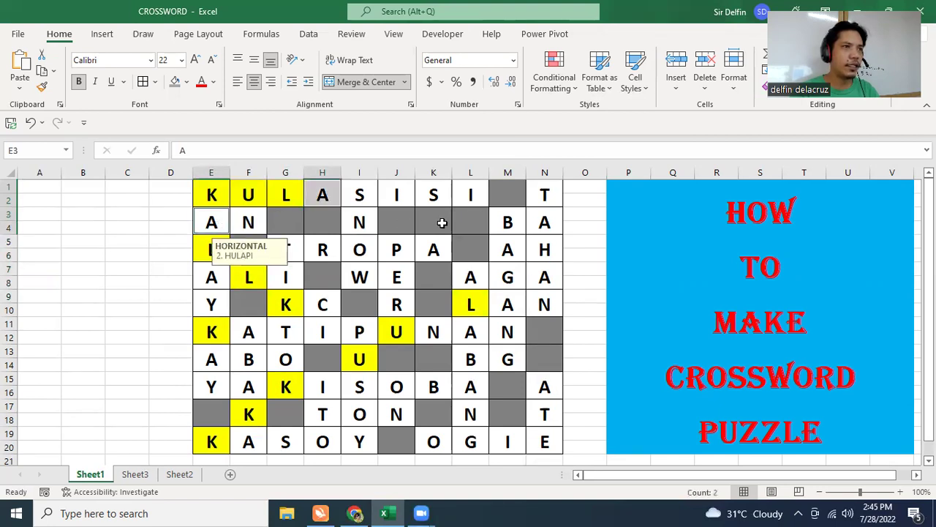
{"action": "left_click", "coordinate": [544, 223], "text": "ctrl"}
{"action": "left_click", "coordinate": [433, 251], "text": "ctrl"}
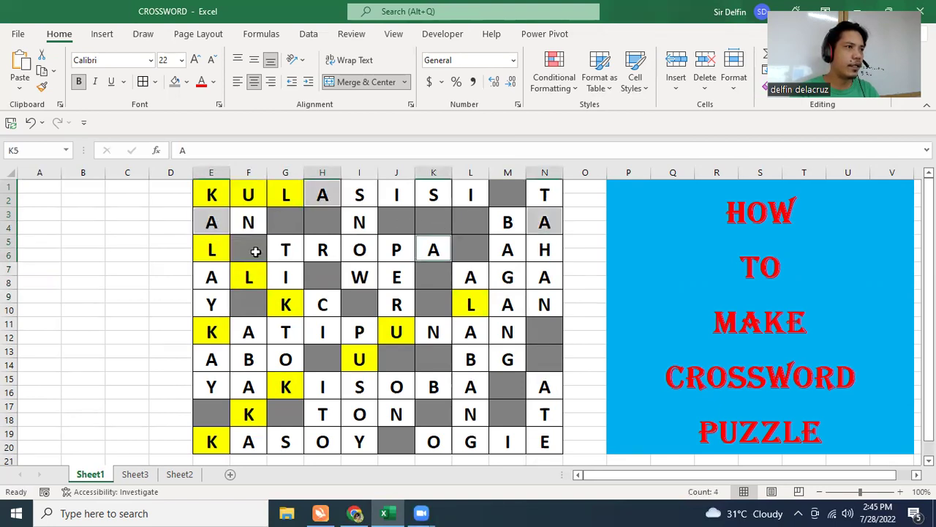
{"action": "left_click", "coordinate": [214, 277], "text": "ctrl"}
{"action": "left_click", "coordinate": [509, 251], "text": "ctrl"}
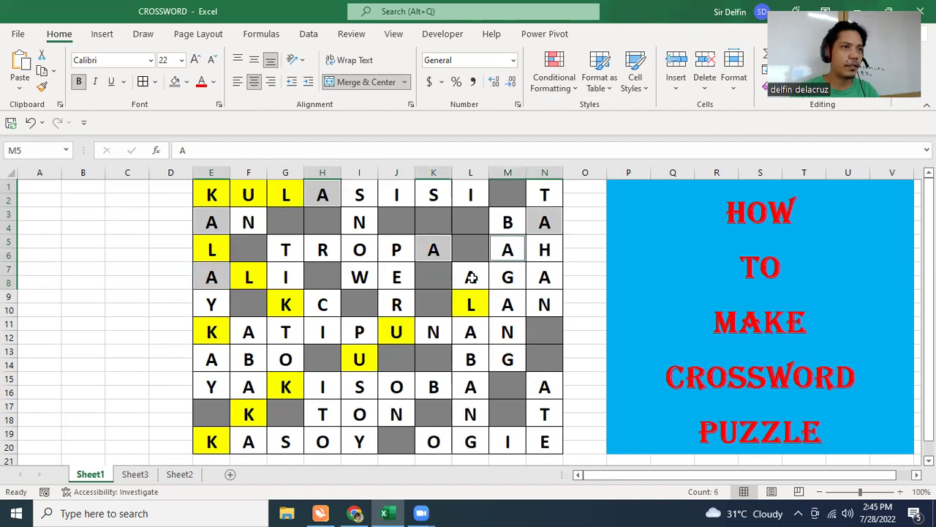
{"action": "left_click", "coordinate": [472, 275], "text": "ctrl"}
{"action": "left_click", "coordinate": [545, 276], "text": "ctrl"}
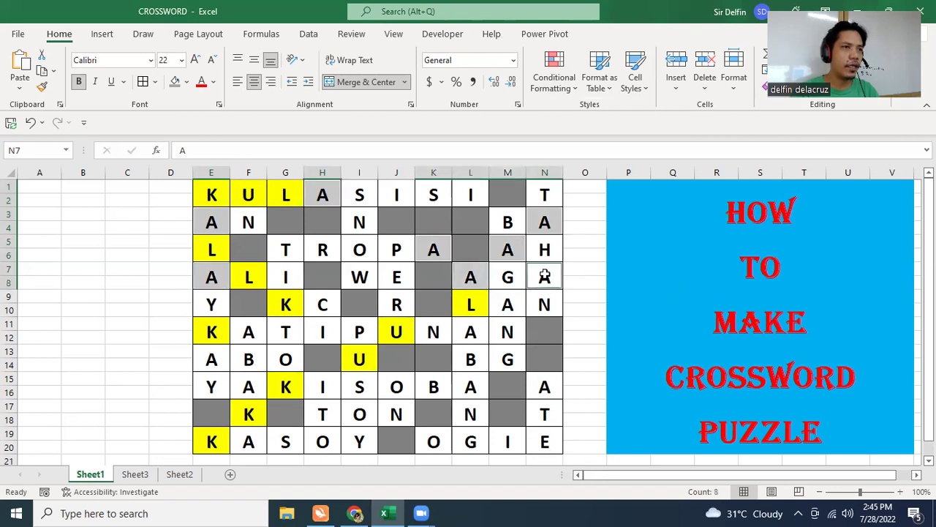
{"action": "left_click", "coordinate": [249, 333], "text": "ctrl"}
{"action": "left_click", "coordinate": [210, 363], "text": "ctrl"}
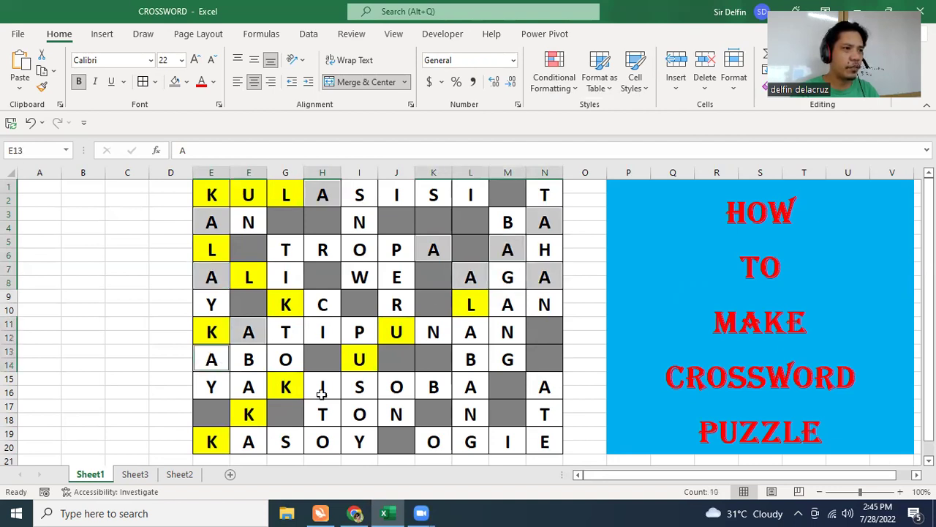
{"action": "left_click", "coordinate": [477, 386], "text": "ctrl"}
{"action": "left_click", "coordinate": [486, 334], "text": "ctrl"}
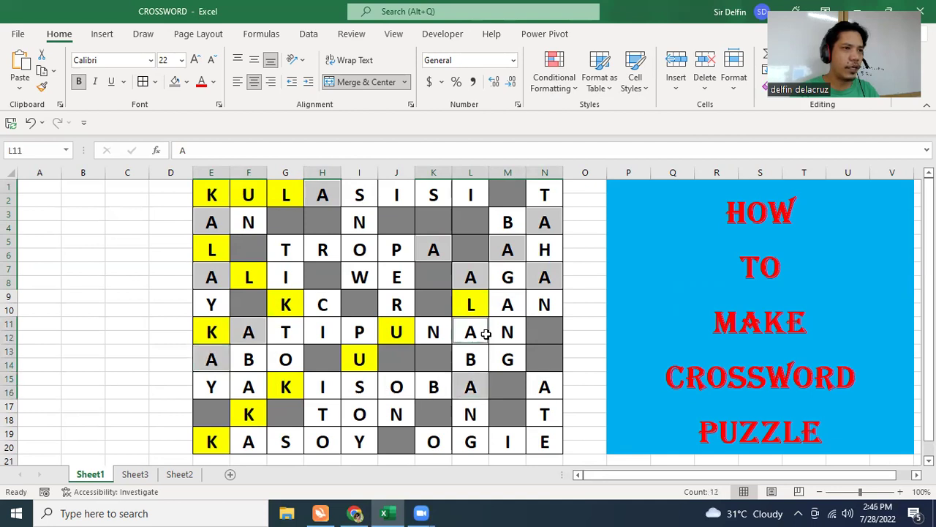
{"action": "left_click", "coordinate": [539, 384], "text": "ctrl"}
{"action": "left_click", "coordinate": [244, 437], "text": "ctrl"}
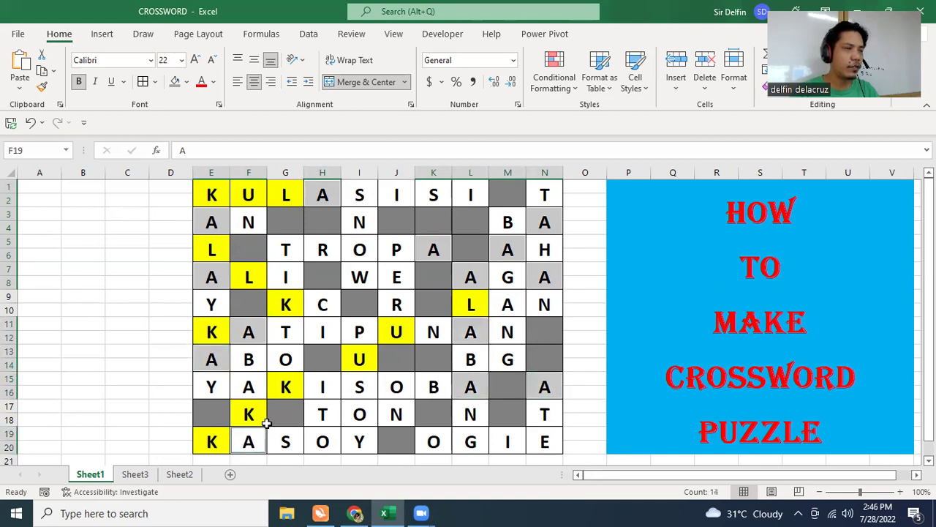
{"action": "left_click", "coordinate": [250, 386], "text": "ctrl"}
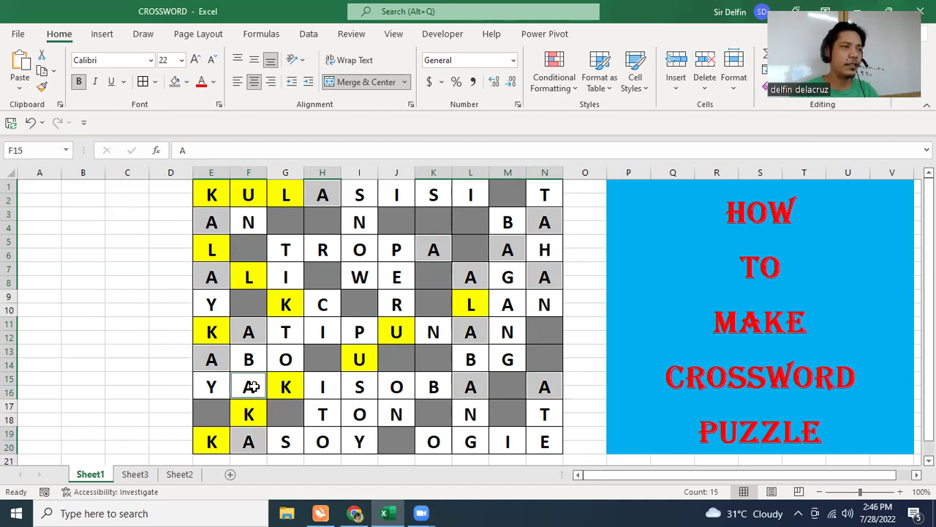
Create a conditional formatting rule filling cells equal to A with yellow
{"action": "left_click", "coordinate": [553, 73]}
{"action": "mouse_move", "coordinate": [575, 296]}
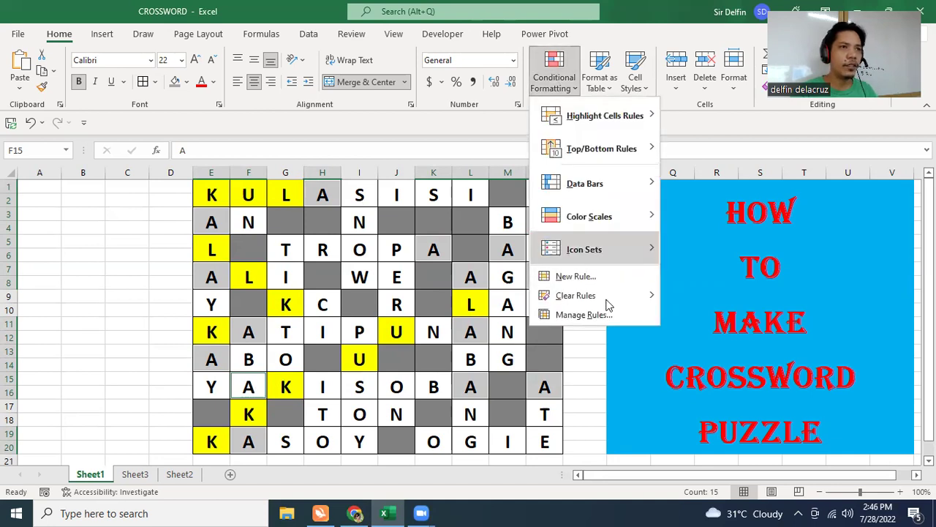
{"action": "left_click", "coordinate": [576, 276]}
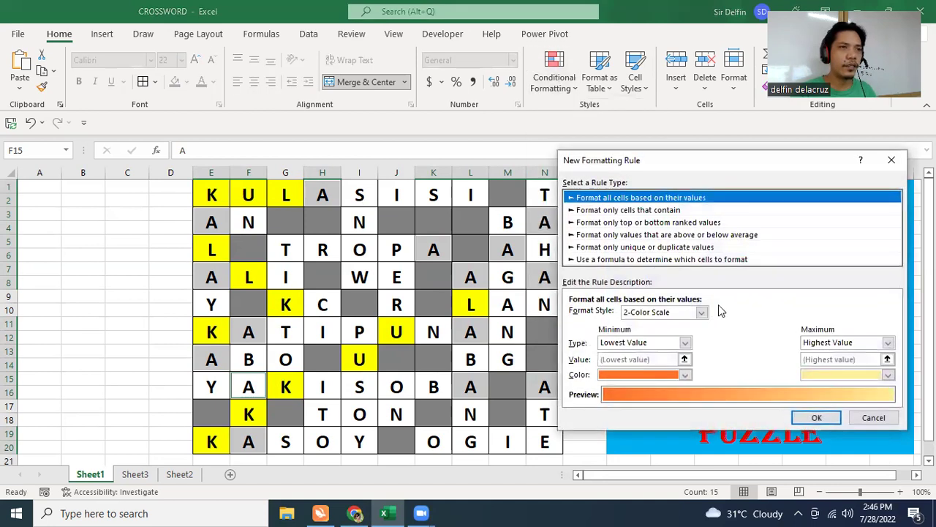
{"action": "left_click", "coordinate": [626, 211]}
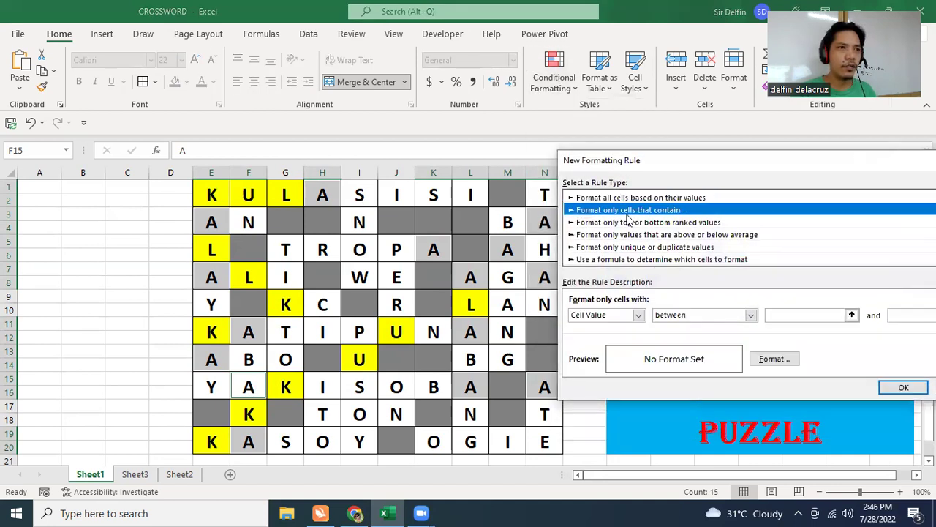
{"action": "left_click", "coordinate": [751, 315]}
{"action": "left_click", "coordinate": [695, 345]}
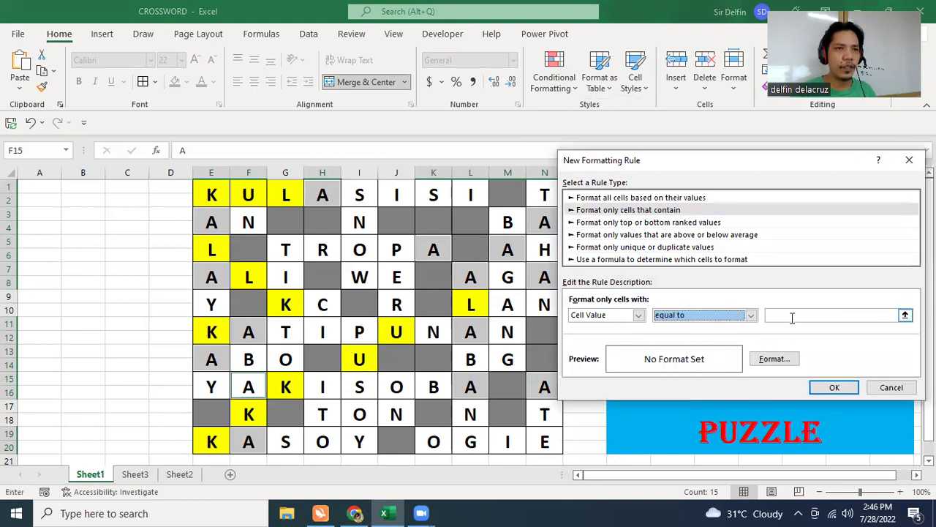
{"action": "left_click", "coordinate": [776, 315]}
{"action": "type", "text": "A"}
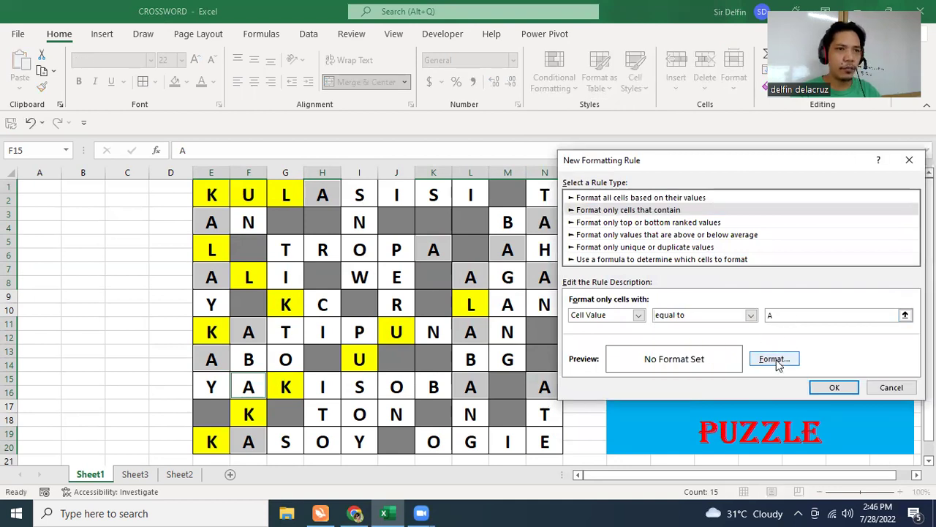
{"action": "left_click", "coordinate": [777, 364]}
{"action": "left_click", "coordinate": [610, 258]}
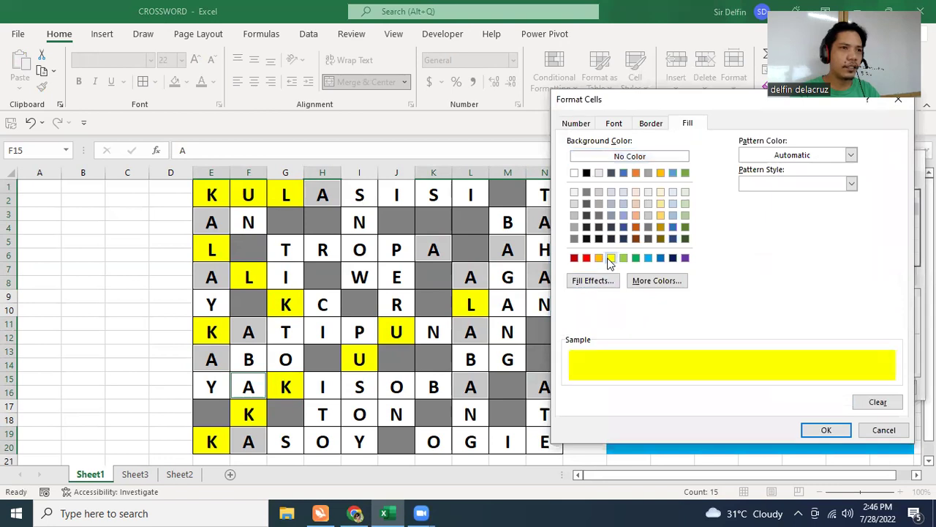
{"action": "left_click", "coordinate": [825, 429]}
{"action": "left_click", "coordinate": [833, 388]}
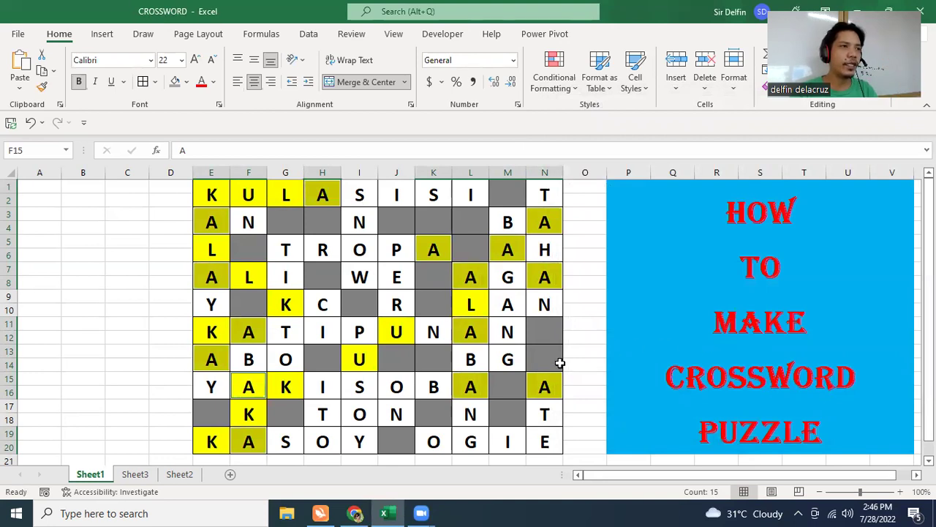
Select the S squares I1, K1, I15 and G19 together
{"action": "left_click", "coordinate": [360, 196]}
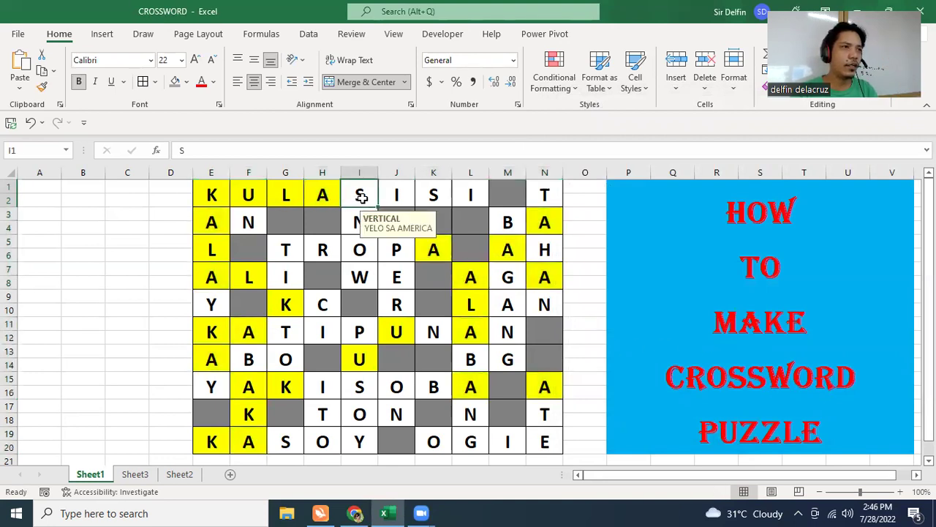
{"action": "left_click", "coordinate": [446, 196], "text": "ctrl"}
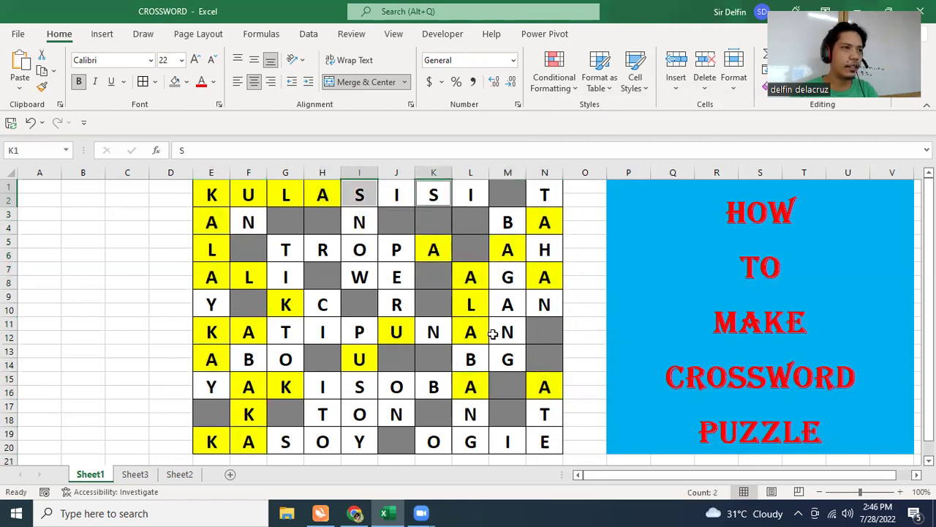
{"action": "left_click", "coordinate": [364, 386], "text": "ctrl"}
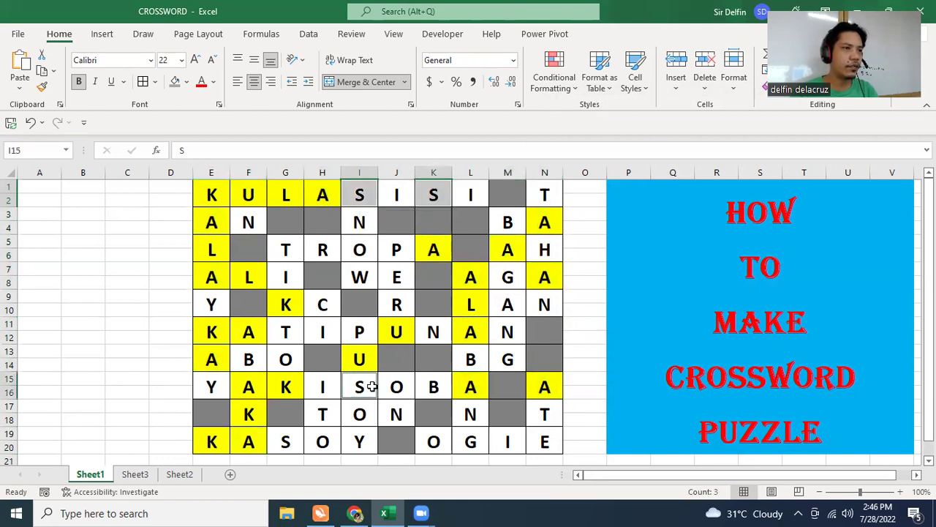
{"action": "left_click", "coordinate": [289, 442], "text": "ctrl"}
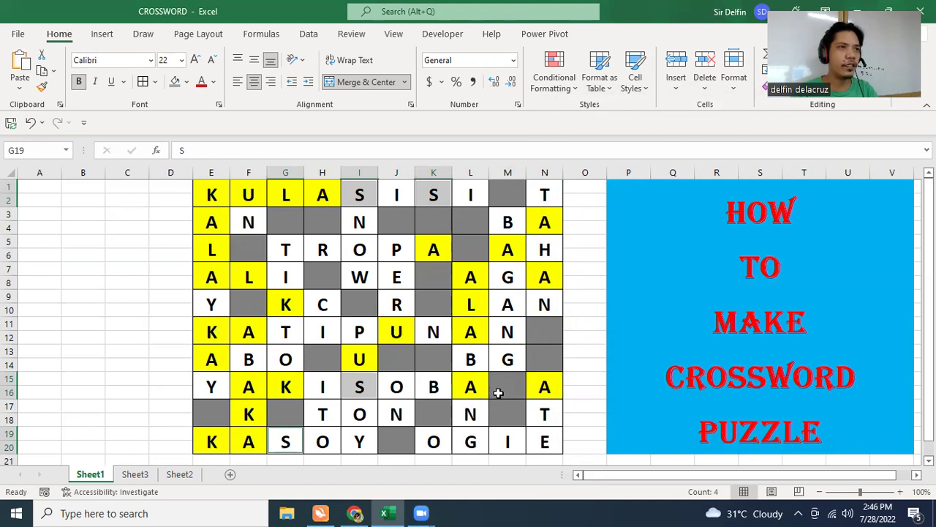
Add a Cell Value equal to S rule with yellow fill, then begin selecting J1 and L1
{"action": "left_click", "coordinate": [550, 73]}
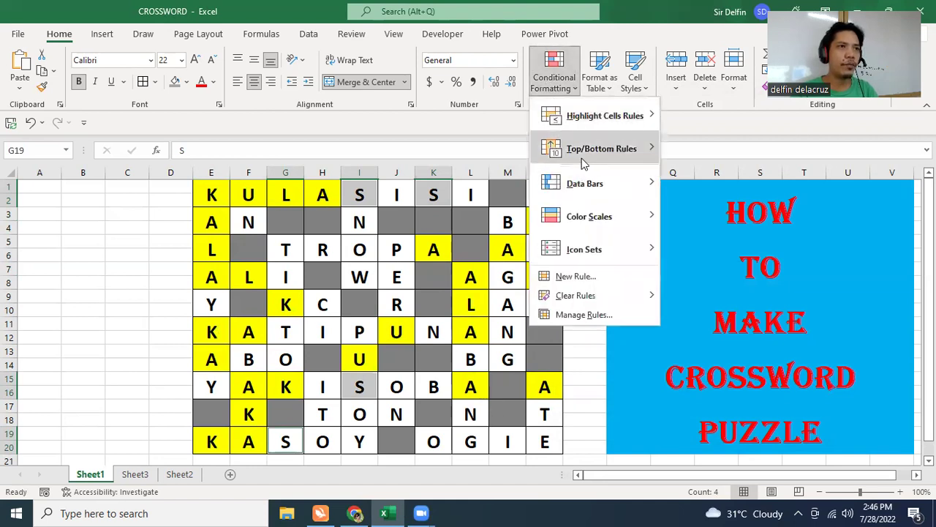
{"action": "left_click", "coordinate": [589, 277]}
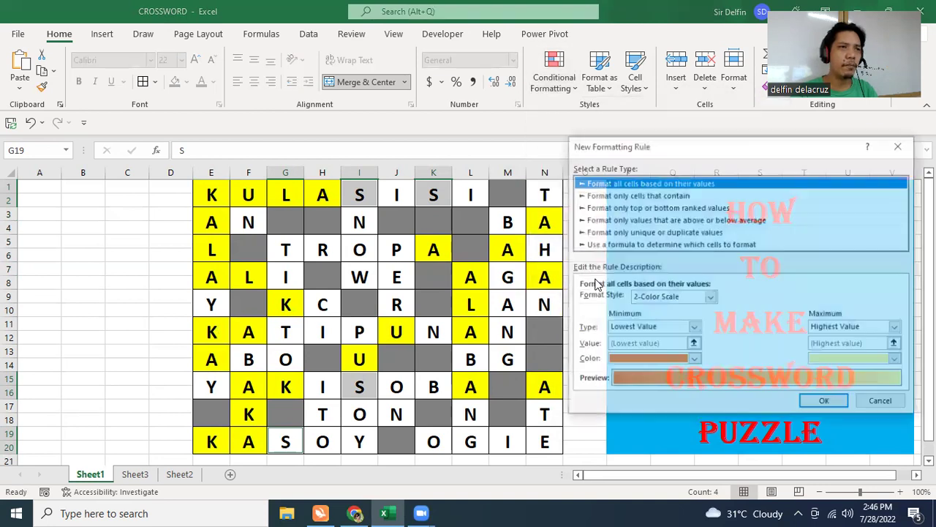
{"action": "left_click", "coordinate": [656, 195]}
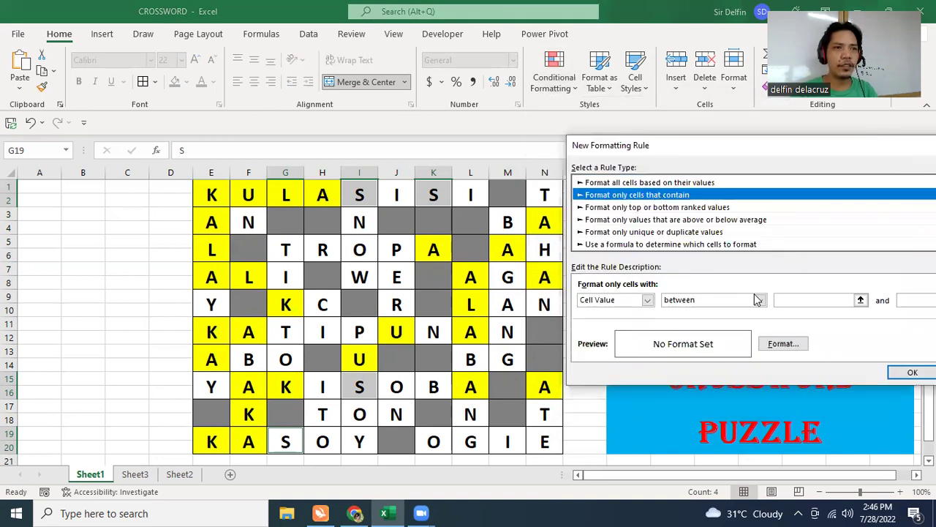
{"action": "left_click", "coordinate": [759, 300]}
{"action": "left_click", "coordinate": [691, 330]}
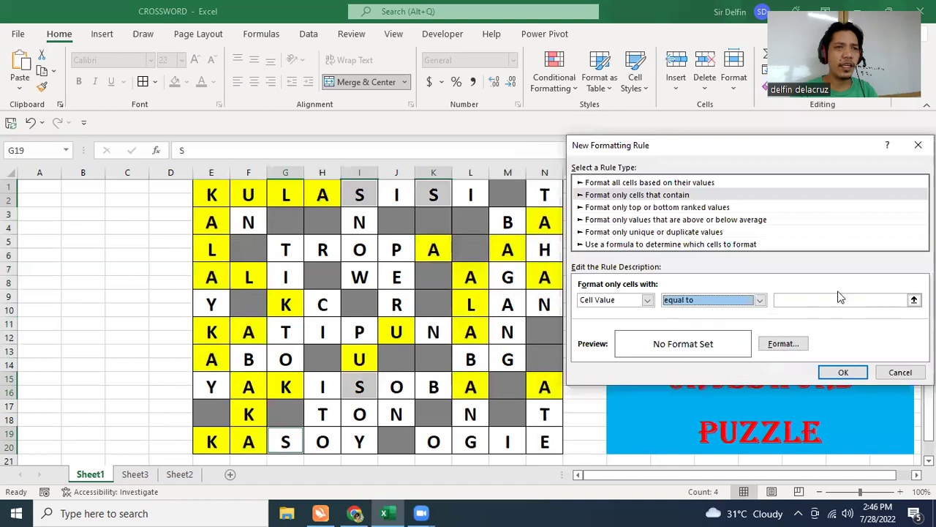
{"action": "left_click", "coordinate": [828, 299]}
{"action": "type", "text": "S"}
{"action": "left_click", "coordinate": [782, 343]}
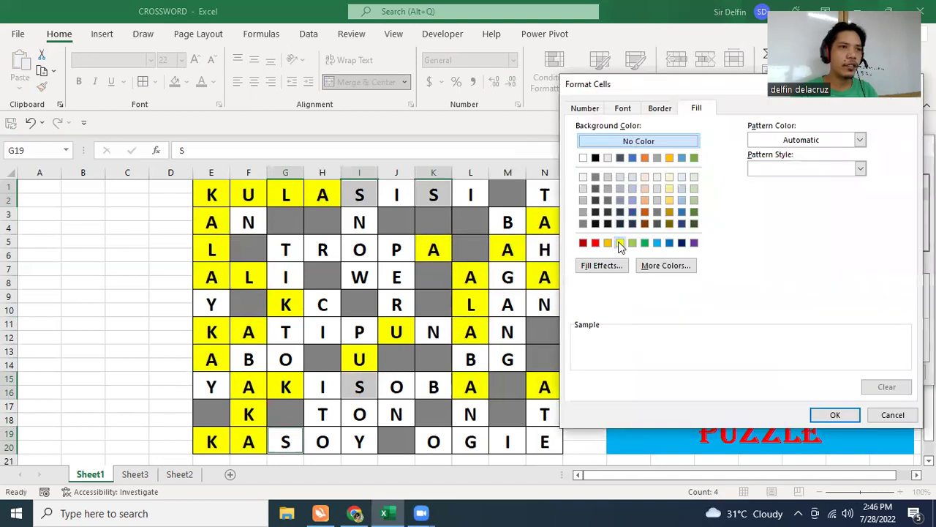
{"action": "left_click", "coordinate": [619, 242]}
{"action": "left_click", "coordinate": [845, 415]}
{"action": "left_click", "coordinate": [844, 372]}
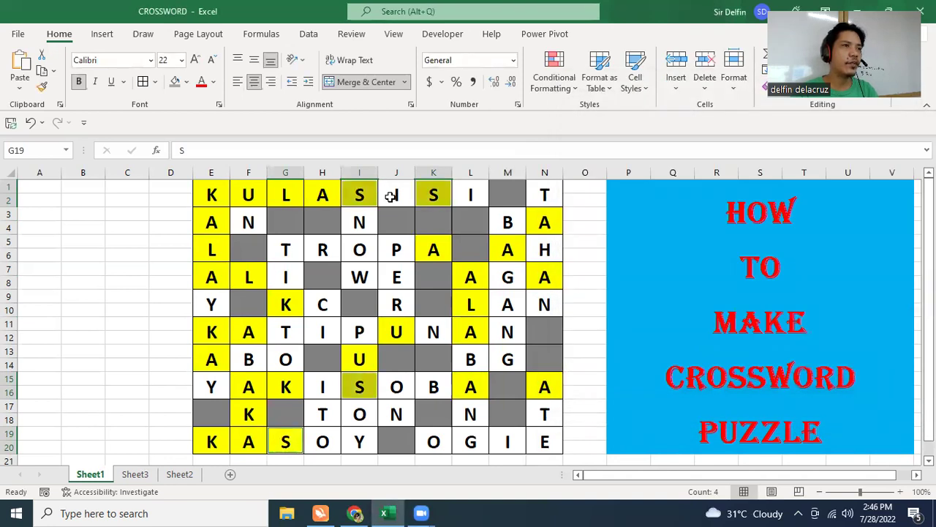
{"action": "left_click", "coordinate": [392, 196]}
{"action": "left_click", "coordinate": [465, 193], "text": "ctrl"}
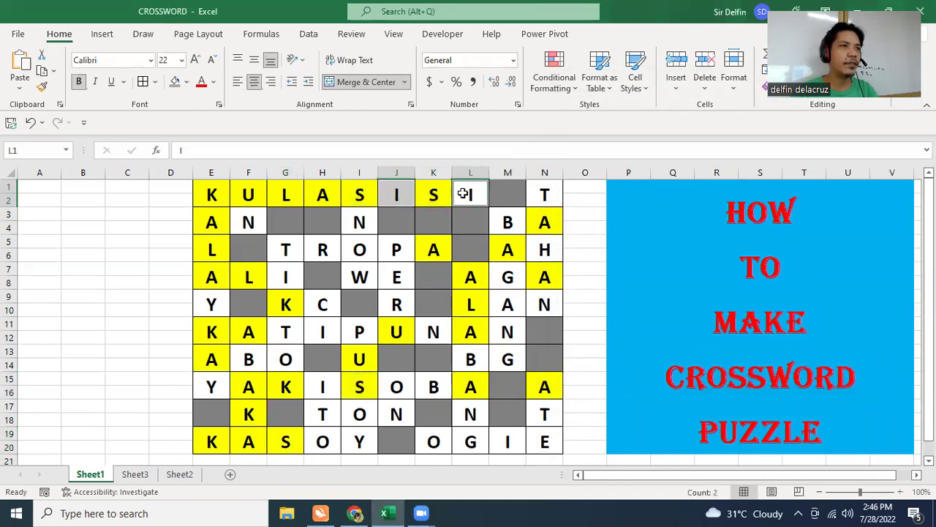
Extend the selection to the I squares G7, H11, H15 and M19
{"action": "left_click", "coordinate": [288, 275], "text": "ctrl"}
{"action": "left_click", "coordinate": [322, 335], "text": "ctrl"}
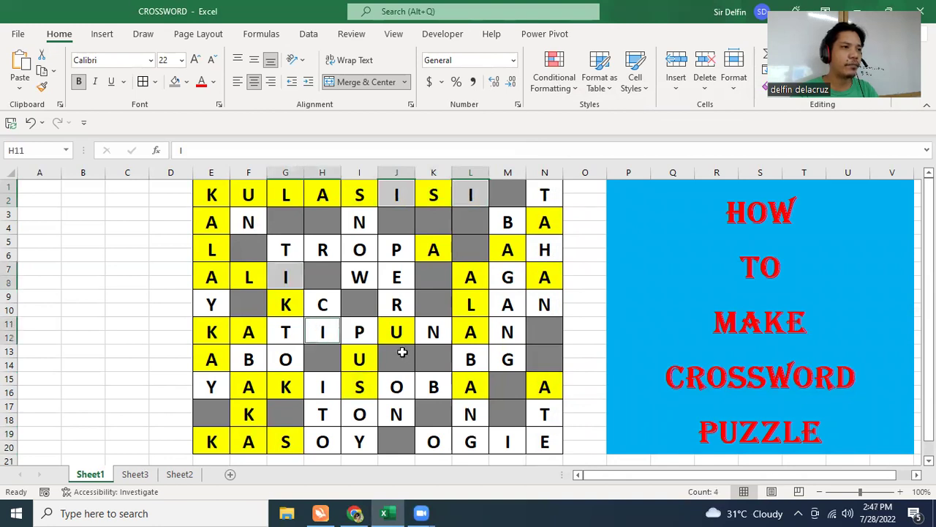
{"action": "left_click", "coordinate": [332, 388], "text": "ctrl"}
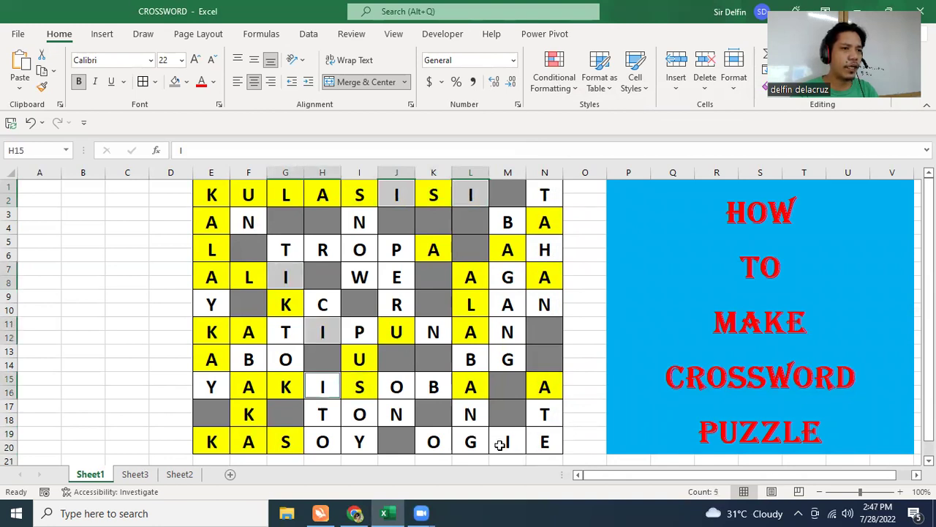
{"action": "left_click", "coordinate": [500, 443], "text": "ctrl"}
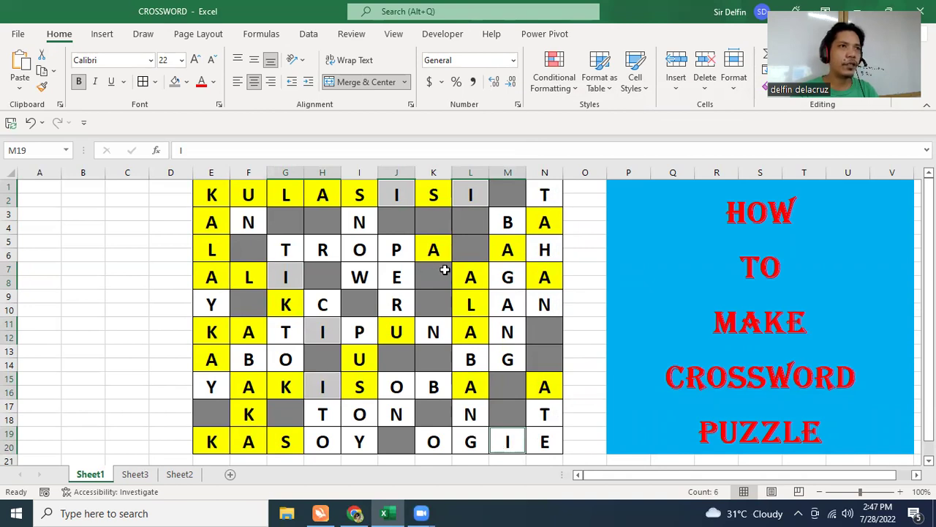
Add a conditional formatting rule filling cells equal to I with yellow
{"action": "left_click", "coordinate": [565, 71]}
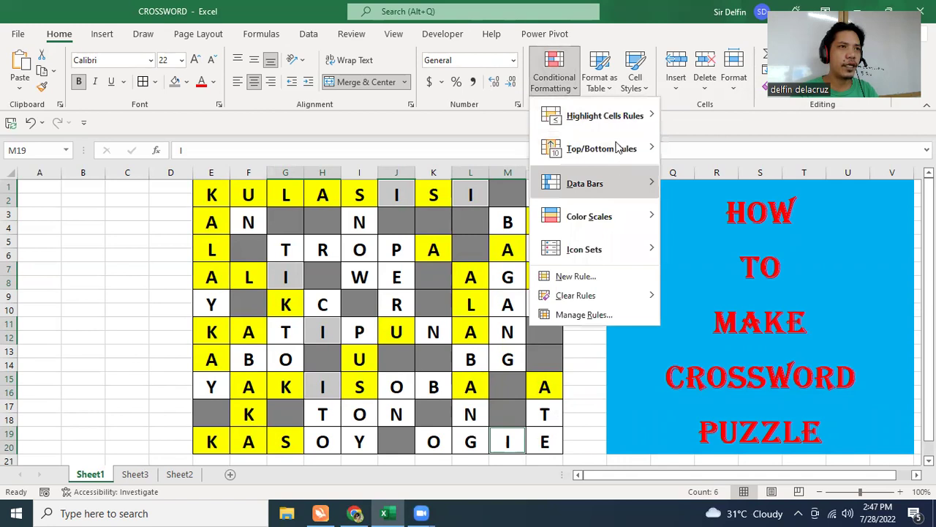
{"action": "left_click", "coordinate": [575, 277]}
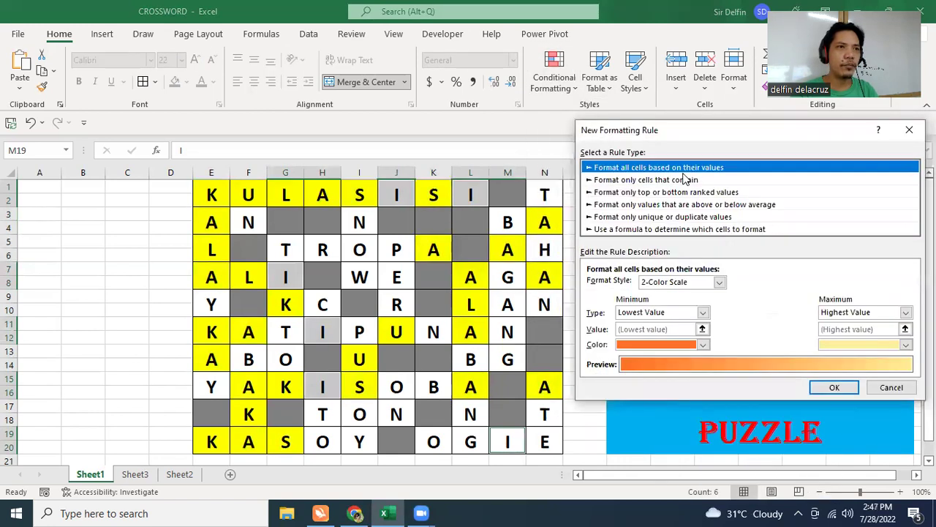
{"action": "left_click", "coordinate": [670, 183]}
{"action": "left_click", "coordinate": [768, 285]}
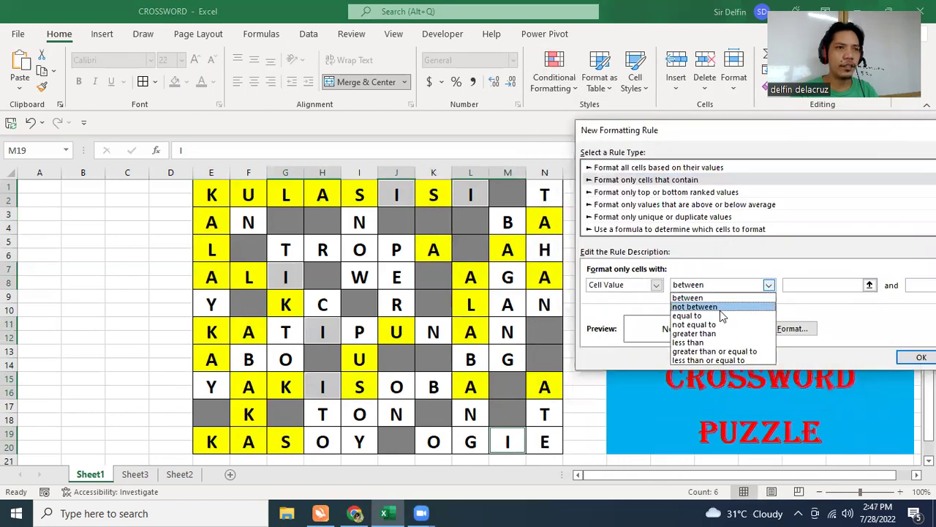
{"action": "left_click", "coordinate": [719, 316]}
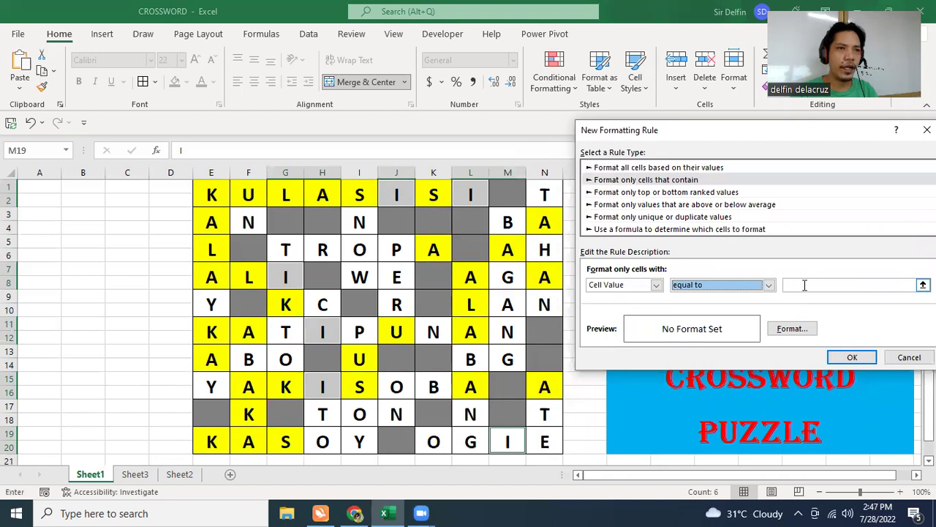
{"action": "left_click", "coordinate": [805, 284]}
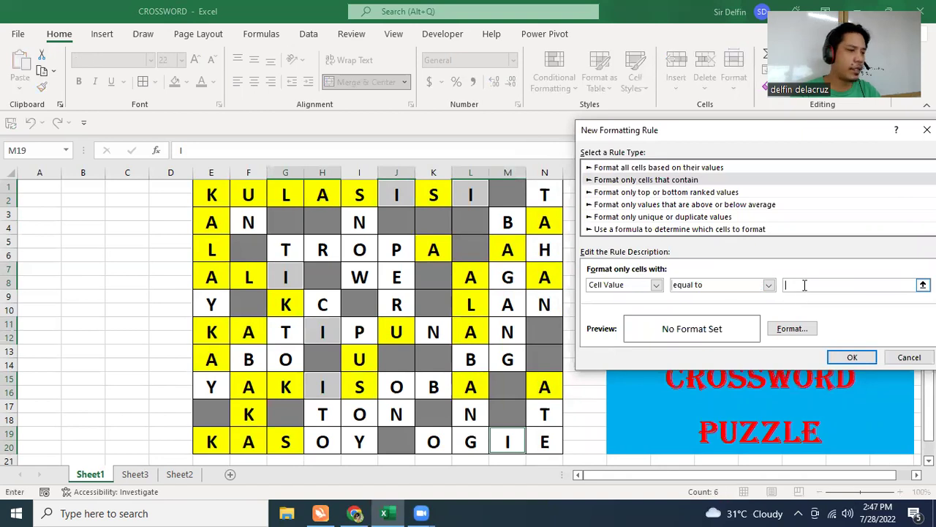
{"action": "left_click", "coordinate": [792, 329]}
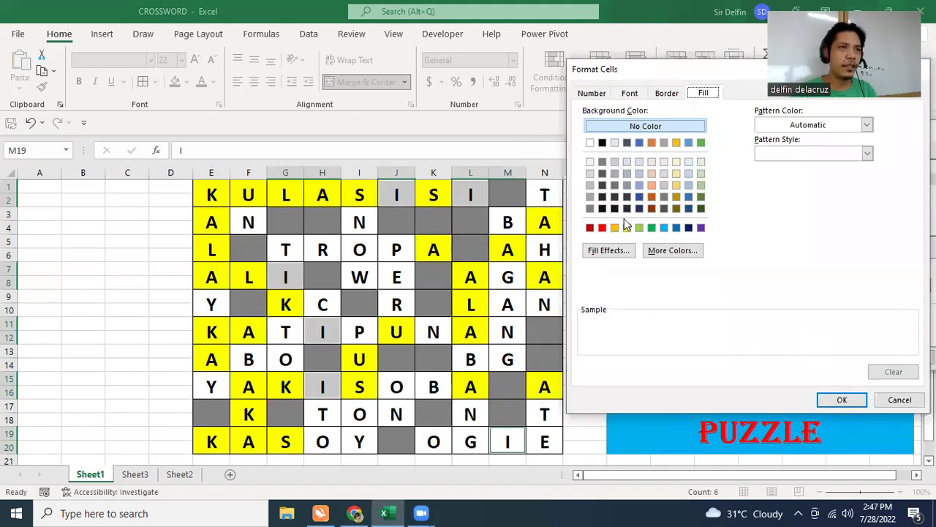
{"action": "left_click", "coordinate": [627, 227]}
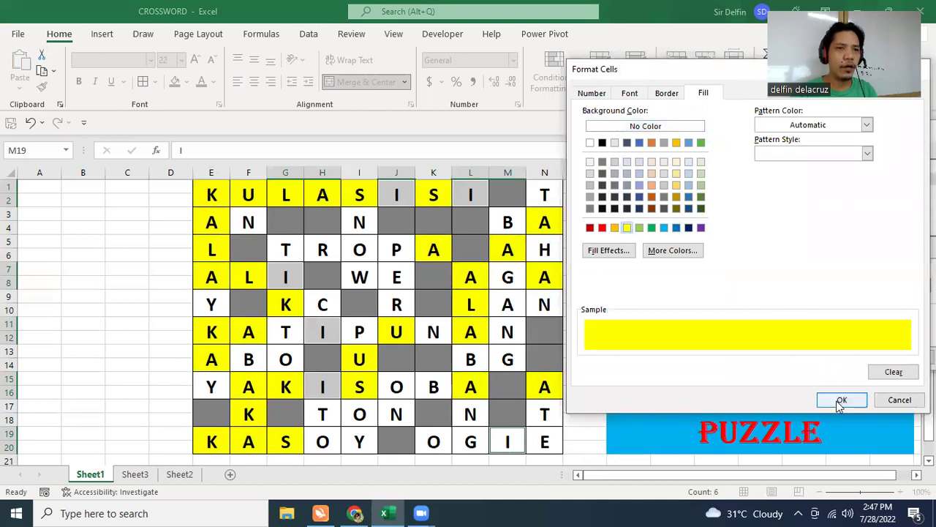
{"action": "left_click", "coordinate": [840, 400]}
{"action": "left_click", "coordinate": [860, 357]}
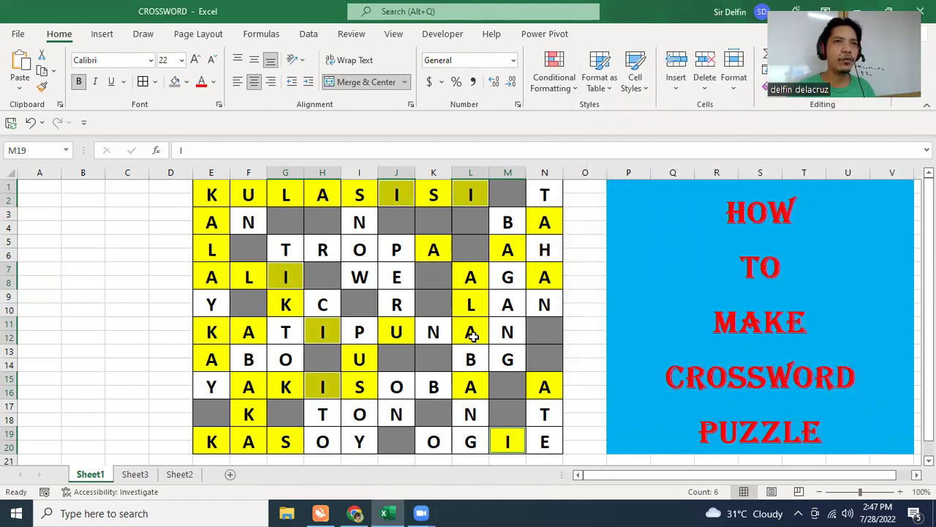
Copy the whole Sheet1 crossword and paste it into Sheet3 as a backup
{"action": "left_click", "coordinate": [11, 173]}
{"action": "right_click", "coordinate": [90, 222]}
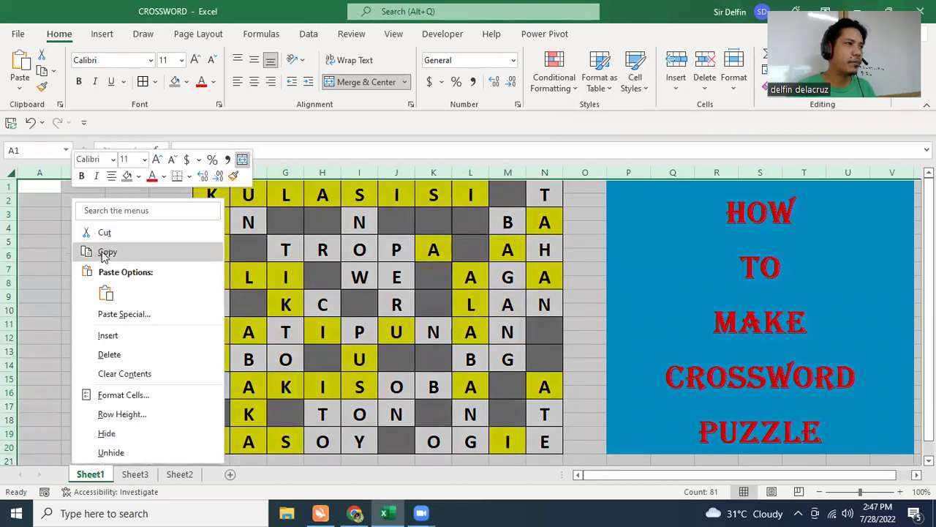
{"action": "left_click", "coordinate": [108, 251]}
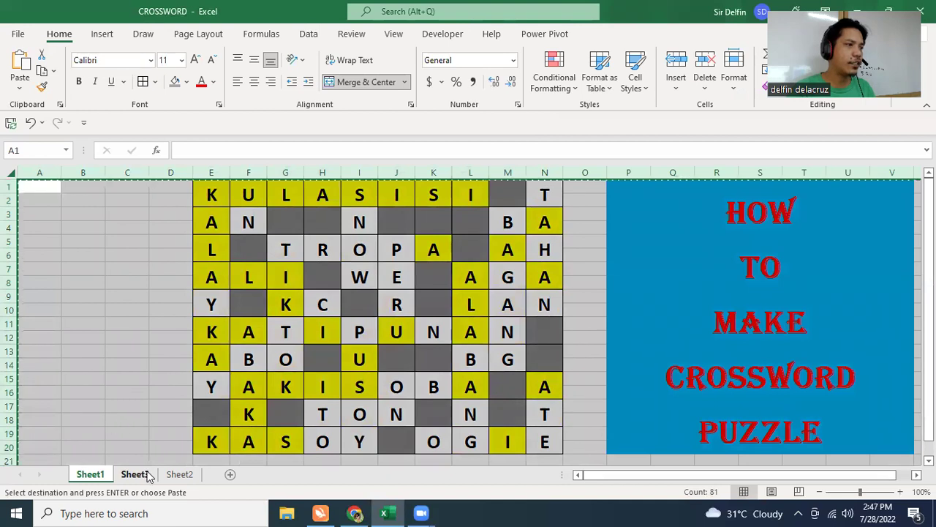
{"action": "left_click", "coordinate": [136, 474]}
{"action": "left_click", "coordinate": [10, 173]}
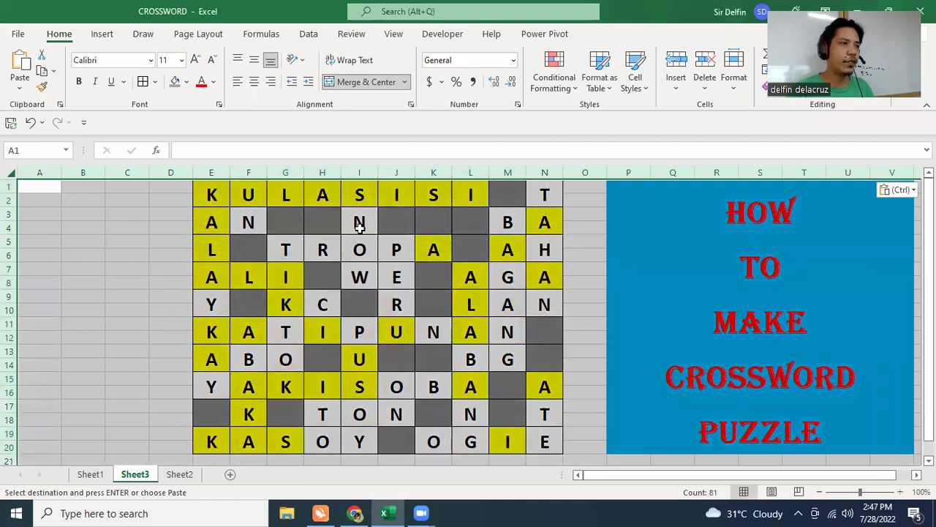
{"action": "left_click", "coordinate": [219, 189]}
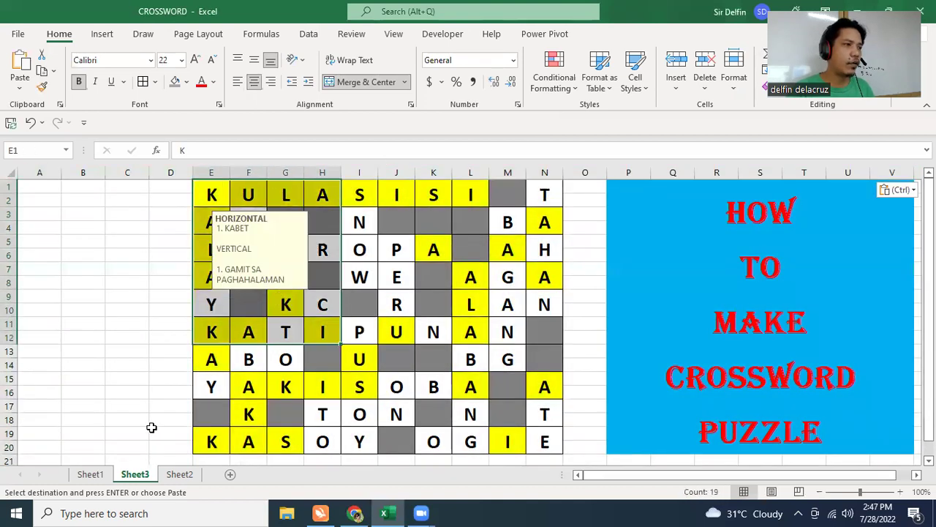
Back on Sheet1, delete all letters from the grid E1:N20
{"action": "left_click", "coordinate": [91, 475]}
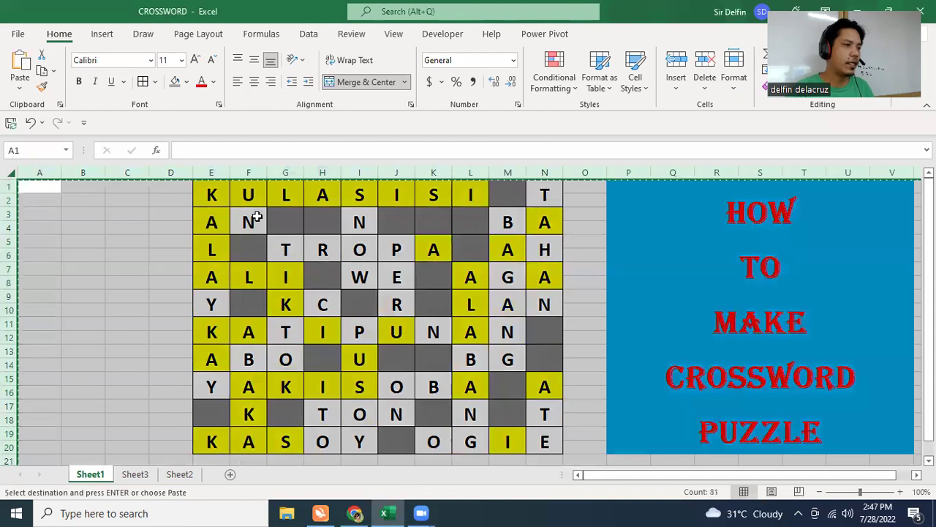
{"action": "key", "text": "Escape"}
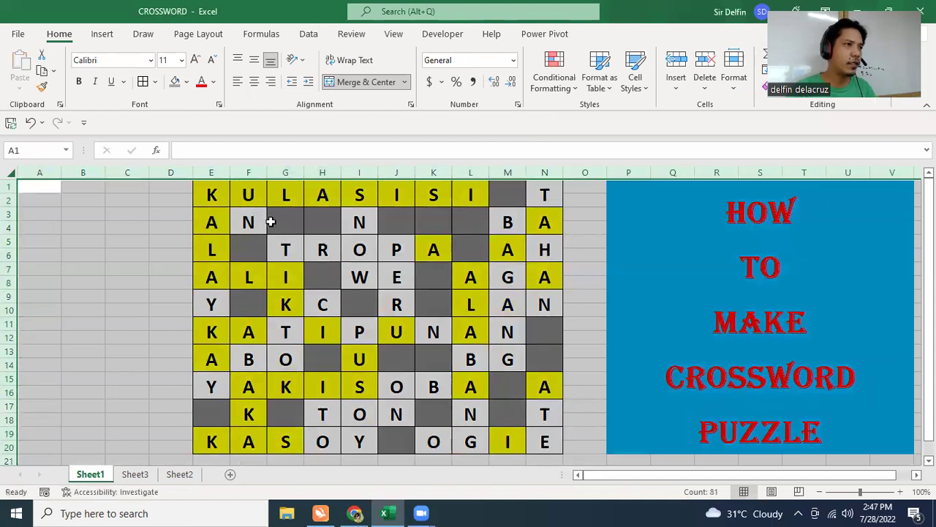
{"action": "left_click_drag", "start_coordinate": [219, 188], "coordinate": [359, 333]}
{"action": "left_click_drag", "start_coordinate": [417, 371], "coordinate": [529, 437]}
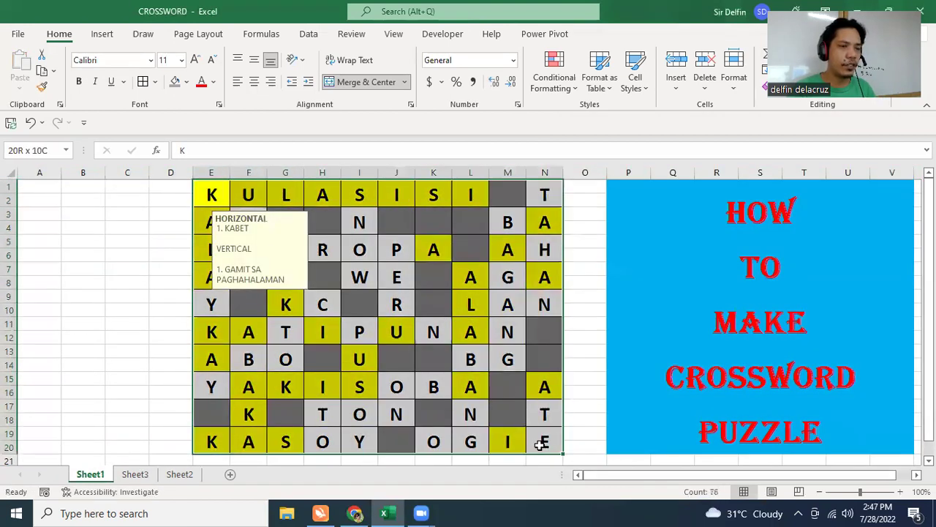
{"action": "key", "text": "Delete"}
{"action": "left_click", "coordinate": [432, 360]}
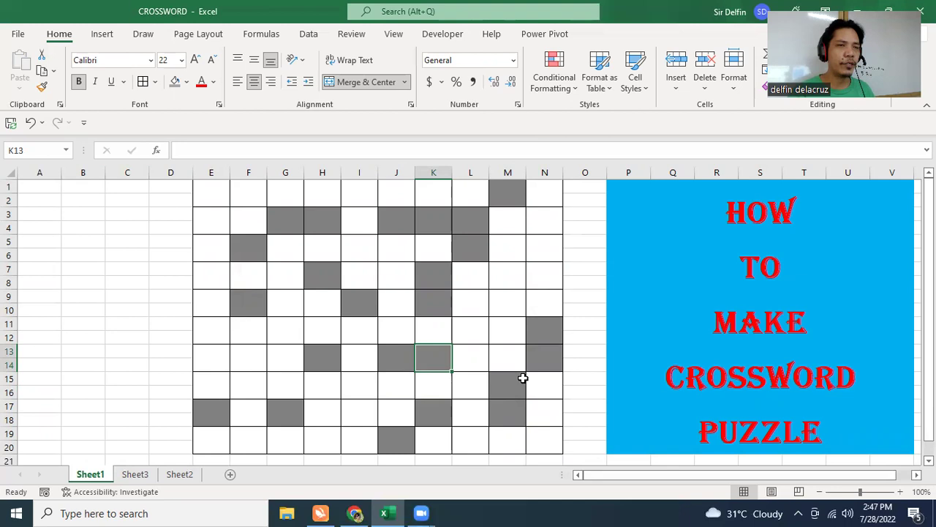
Type KULASISI across the top row from E1 to L1
{"action": "left_click", "coordinate": [216, 194]}
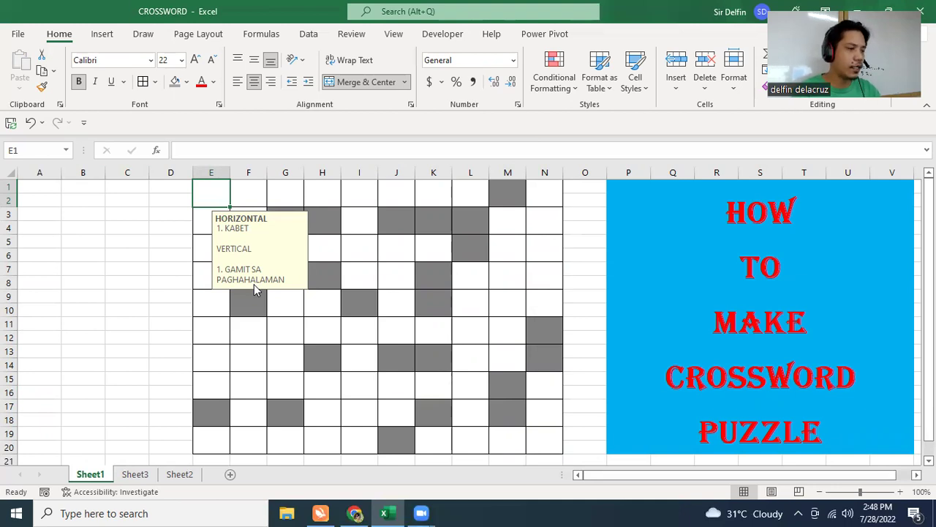
{"action": "type", "text": "K"}
{"action": "key", "text": "Tab"}
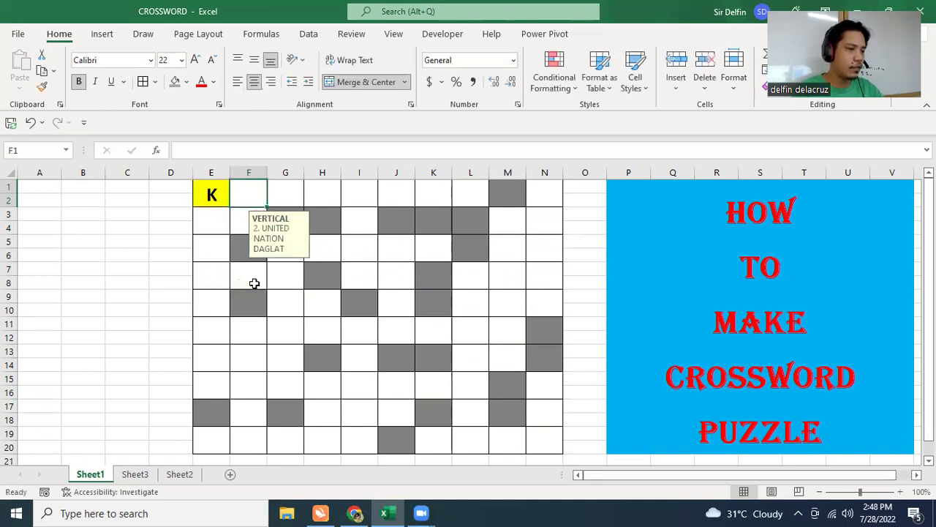
{"action": "type", "text": "U"}
{"action": "key", "text": "Tab"}
{"action": "type", "text": "L"}
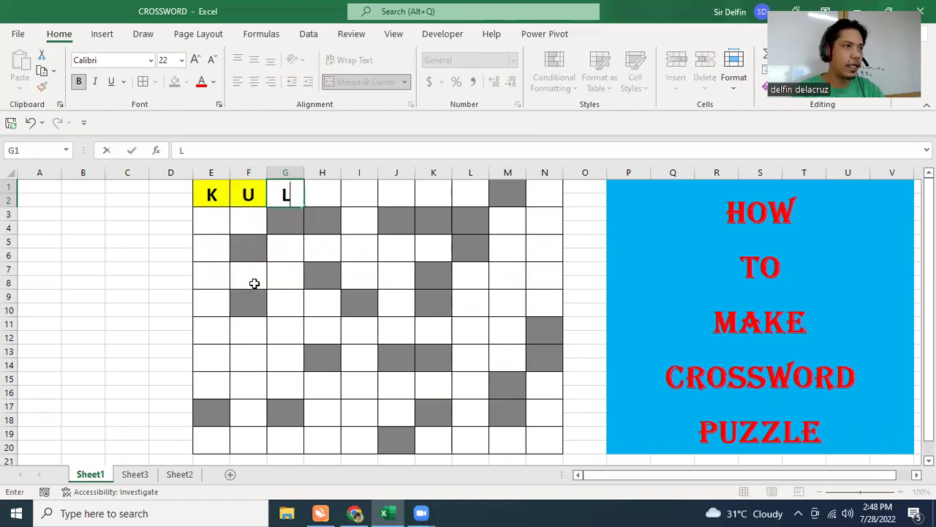
{"action": "key", "text": "Tab"}
{"action": "type", "text": "A"}
{"action": "key", "text": "Tab"}
{"action": "type", "text": "S"}
{"action": "key", "text": "Tab"}
{"action": "type", "text": "I"}
{"action": "key", "text": "Tab"}
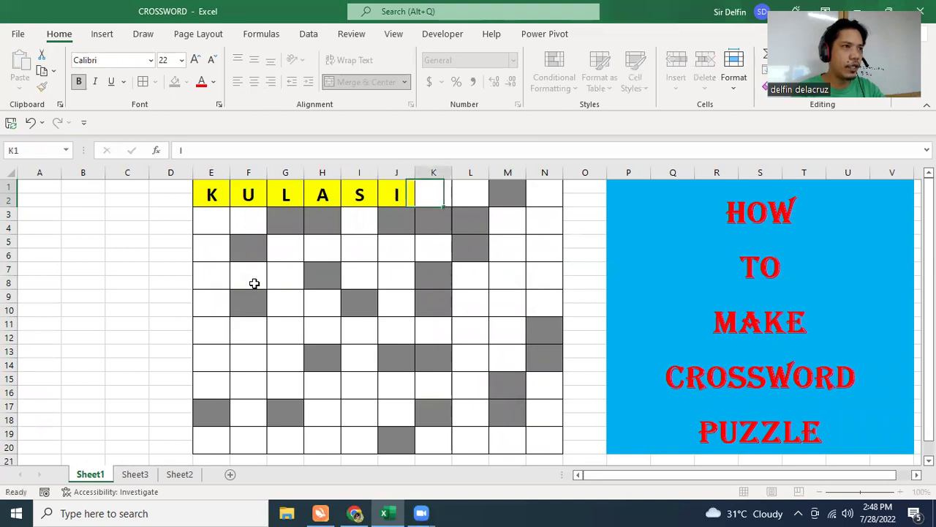
{"action": "type", "text": "S"}
{"action": "key", "text": "Tab"}
{"action": "type", "text": "I"}
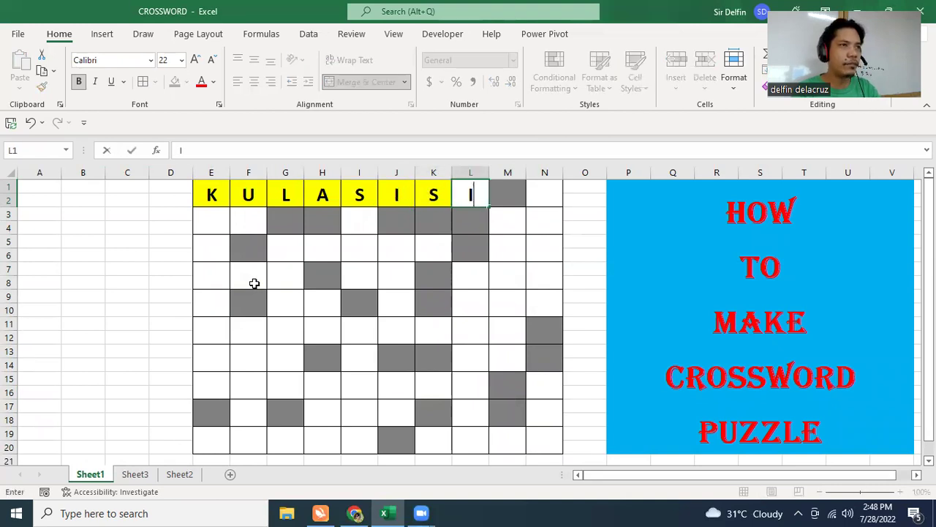
{"action": "key", "text": "Down"}
Enter A, L, A, Y, K, A, Y down column E from E3 to E15, completing KALAYKAY
{"action": "key", "text": "Left"}
{"action": "key", "text": "Left"}
{"action": "key", "text": "Left"}
{"action": "key", "text": "Left"}
{"action": "key", "text": "Left"}
{"action": "key", "text": "Left"}
{"action": "key", "text": "Left"}
{"action": "key", "text": "Left"}
{"action": "key", "text": "Right"}
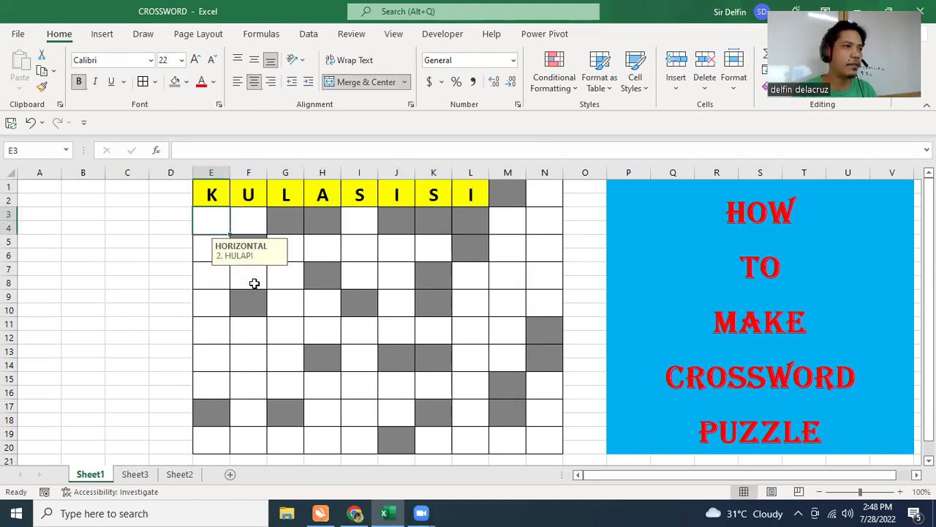
{"action": "key", "text": "Up"}
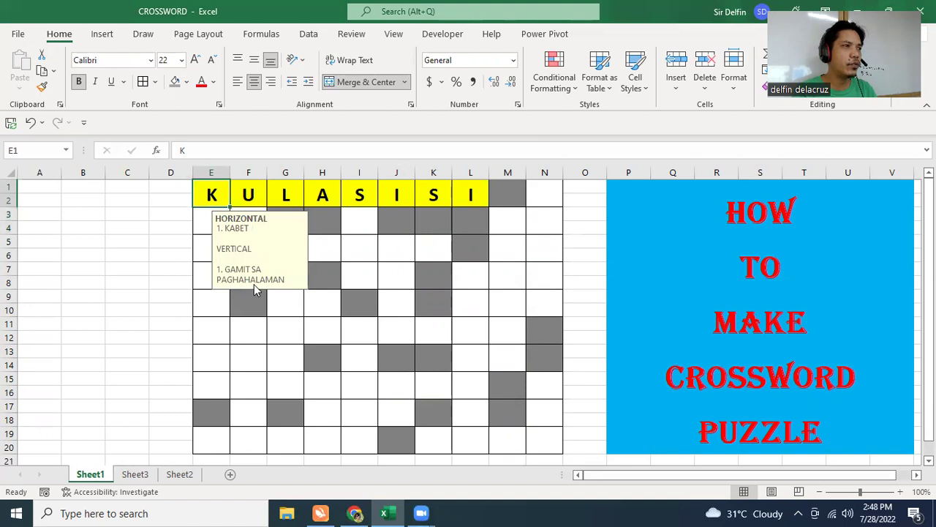
{"action": "key", "text": "Down"}
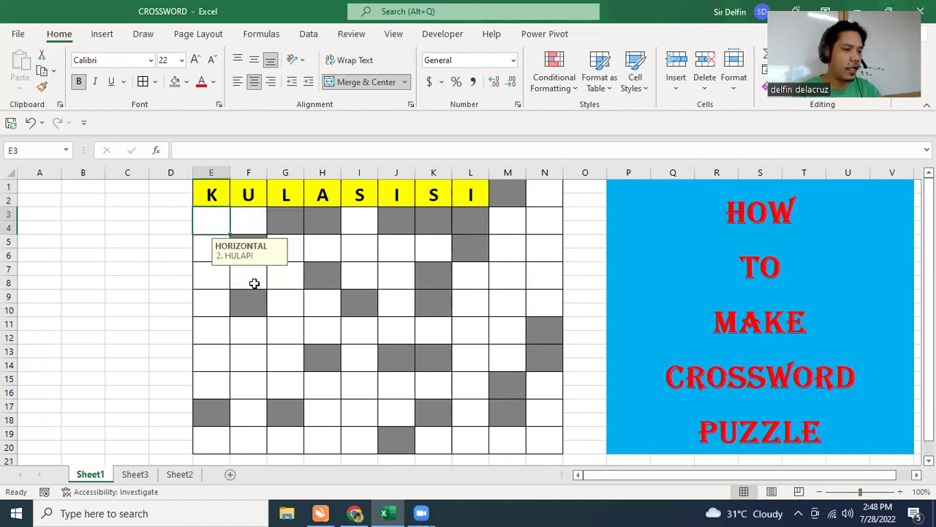
{"action": "type", "text": "A"}
{"action": "key", "text": "Return"}
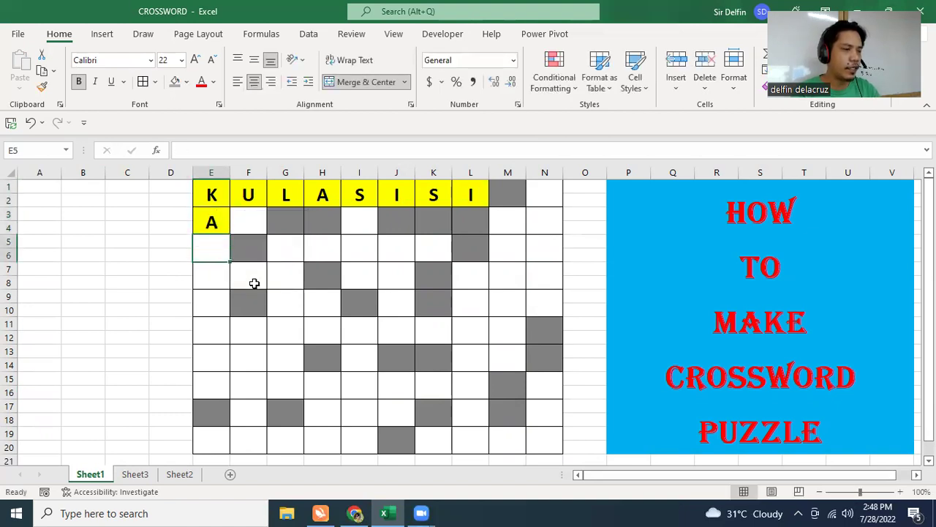
{"action": "type", "text": "L"}
{"action": "key", "text": "Return"}
{"action": "type", "text": "A"}
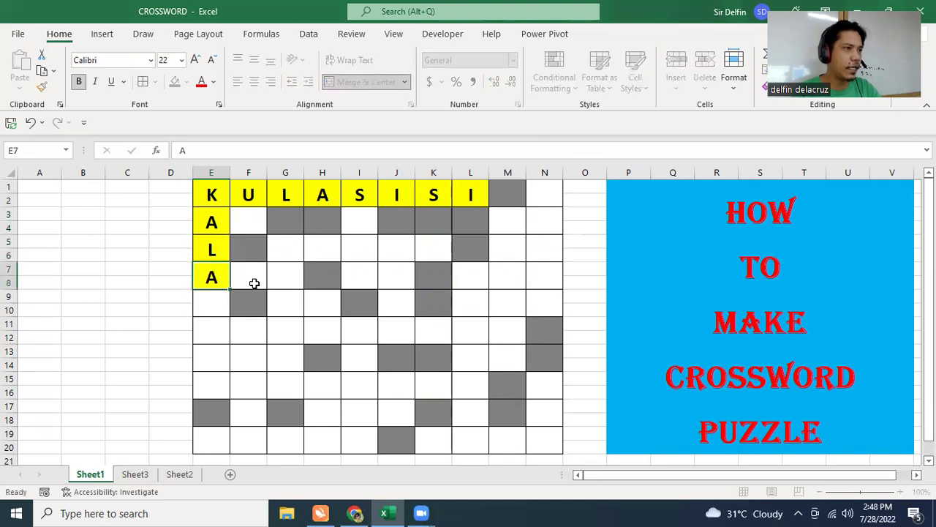
{"action": "key", "text": "Return"}
{"action": "type", "text": "Y"}
{"action": "key", "text": "Return"}
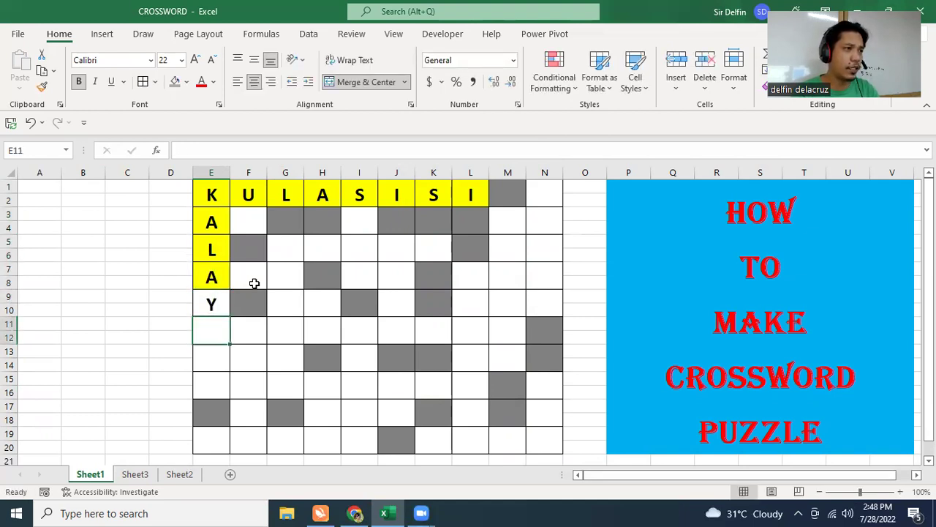
{"action": "type", "text": "K"}
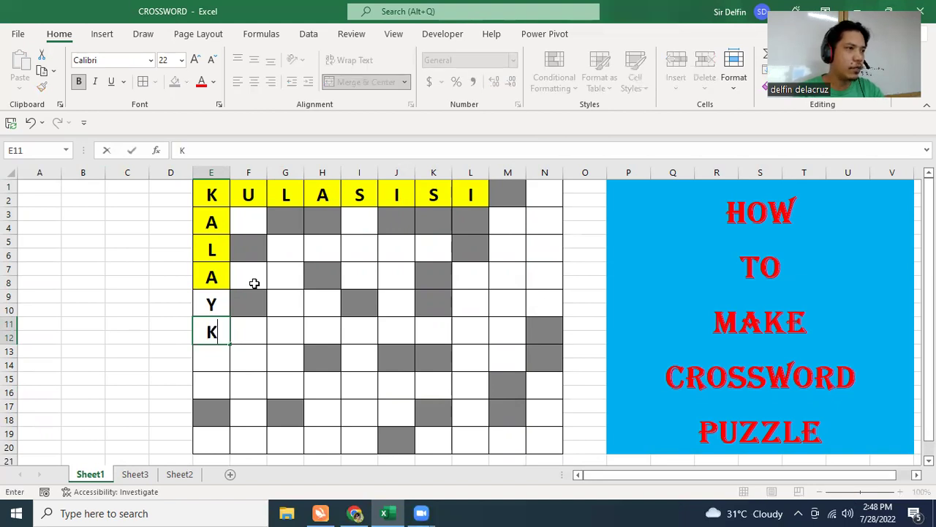
{"action": "key", "text": "Return"}
{"action": "type", "text": "A"}
{"action": "key", "text": "Return"}
{"action": "type", "text": "Y"}
{"action": "key", "text": "Return"}
Give E9 and E15 a Cell Value equal to Y rule with yellow fill
{"action": "left_click", "coordinate": [217, 304]}
{"action": "left_click", "coordinate": [213, 386], "text": "ctrl"}
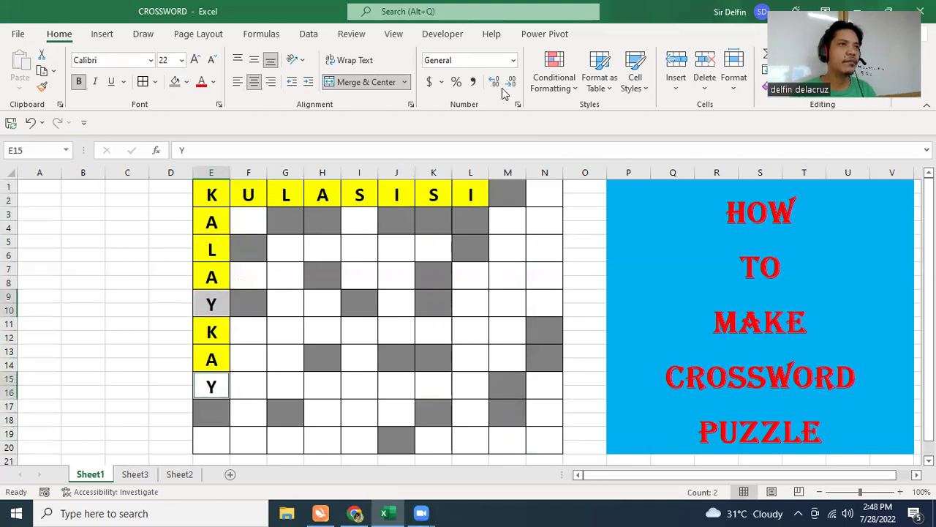
{"action": "left_click", "coordinate": [552, 82]}
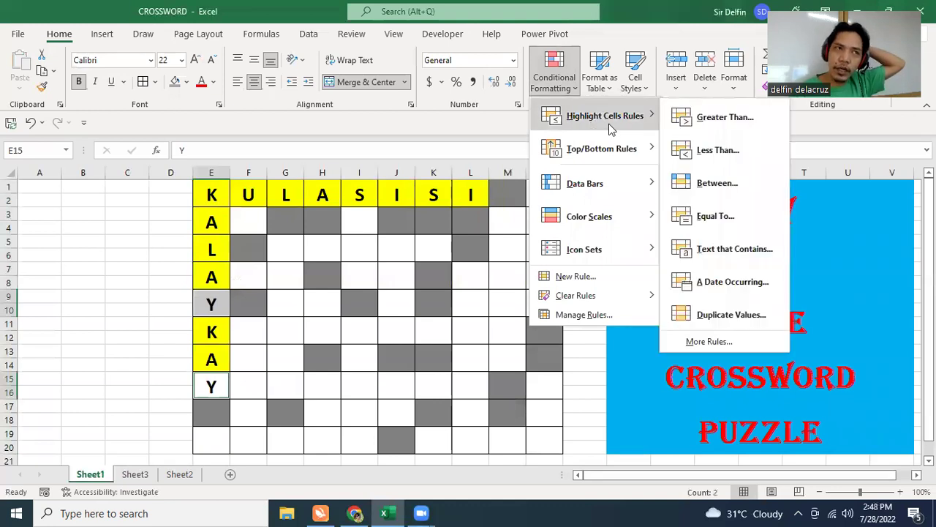
{"action": "left_click", "coordinate": [594, 279]}
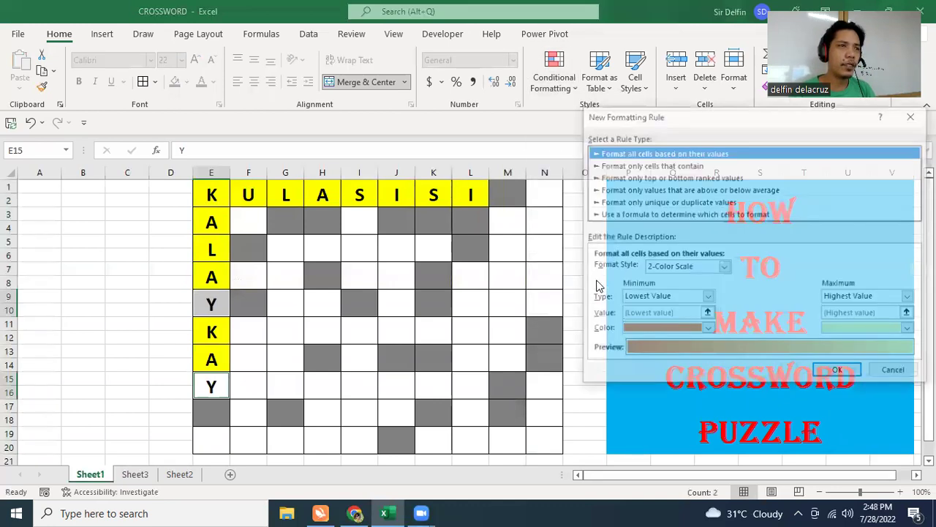
{"action": "left_click", "coordinate": [623, 167]}
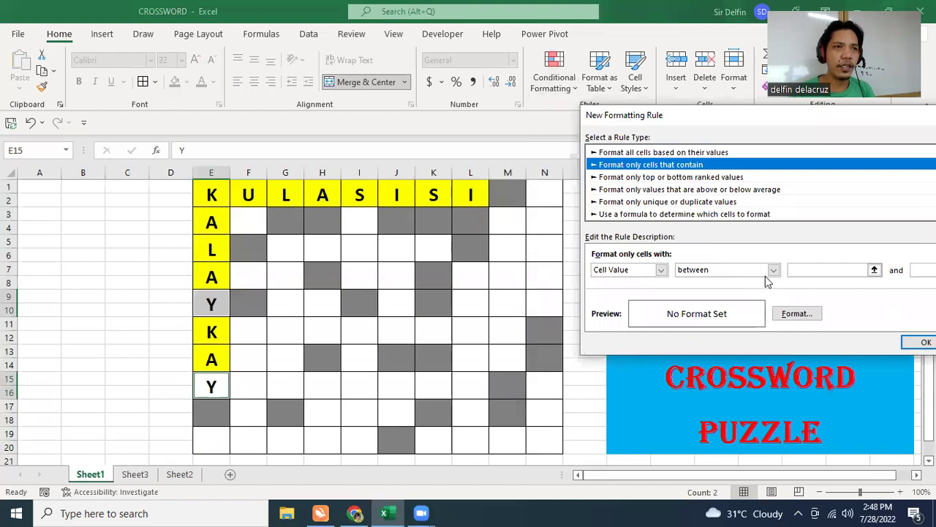
{"action": "left_click", "coordinate": [773, 270]}
{"action": "left_click", "coordinate": [740, 300]}
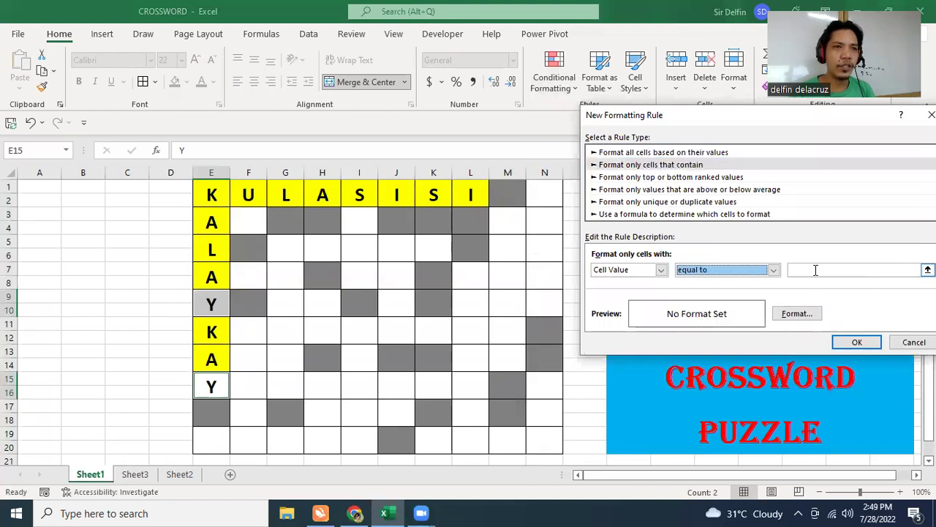
{"action": "left_click", "coordinate": [816, 269]}
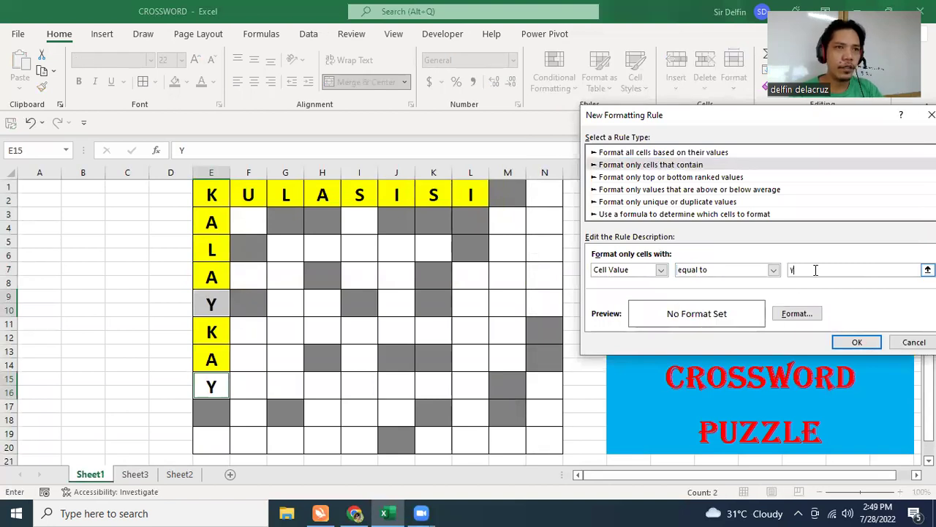
{"action": "left_click", "coordinate": [796, 313]}
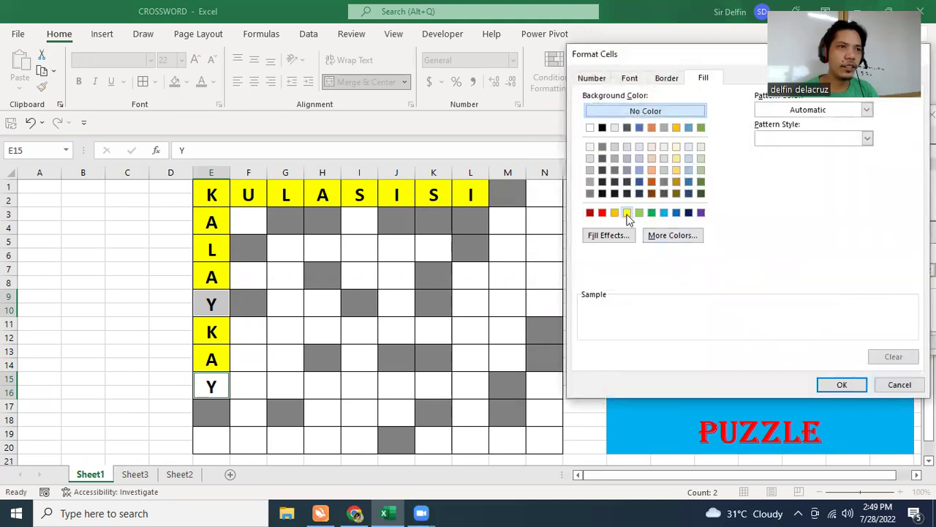
{"action": "left_click", "coordinate": [626, 212]}
{"action": "left_click", "coordinate": [841, 385]}
{"action": "left_click", "coordinate": [850, 341]}
{"action": "left_click", "coordinate": [263, 296]}
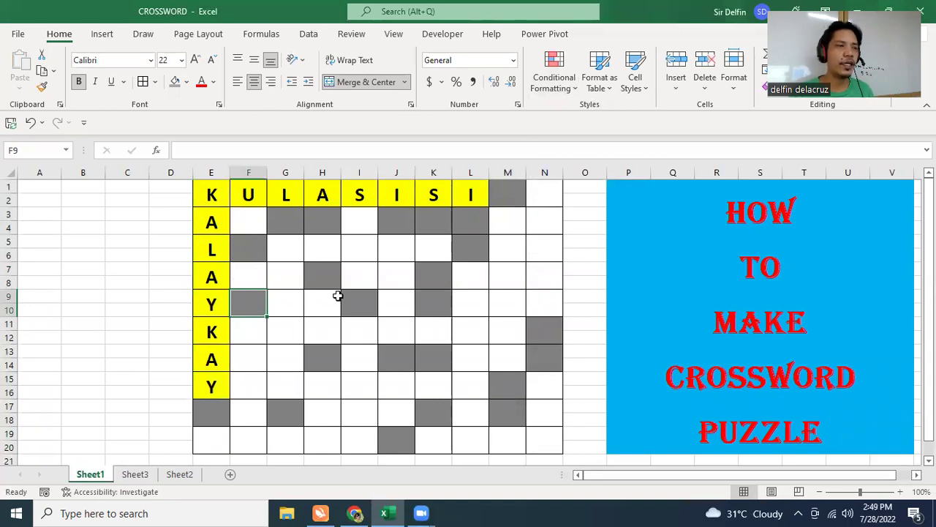
Enter N in cell F3
{"action": "left_click", "coordinate": [218, 220]}
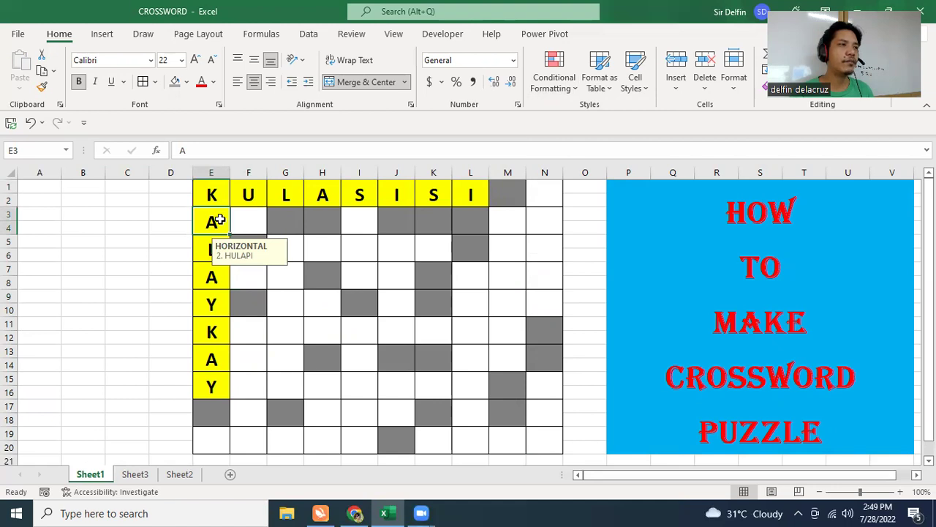
{"action": "left_click", "coordinate": [247, 217]}
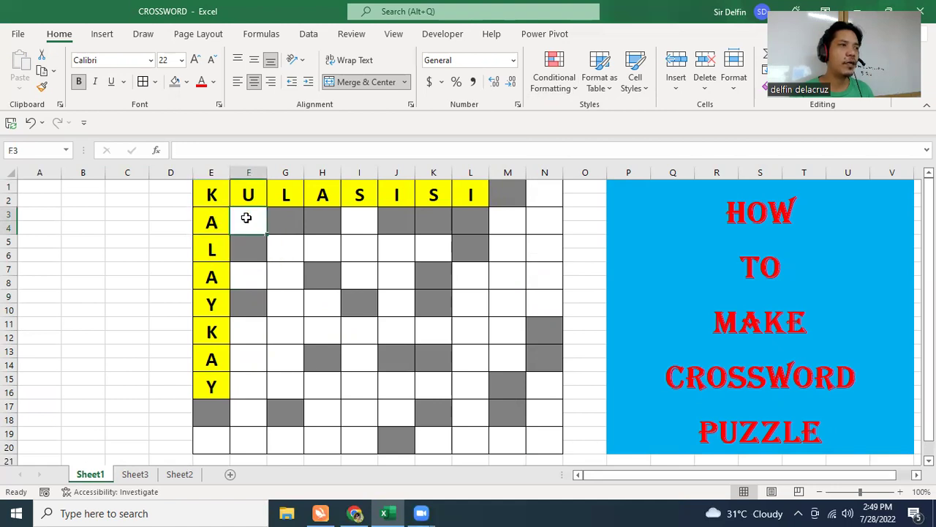
{"action": "type", "text": "N"}
{"action": "left_click", "coordinate": [282, 222]}
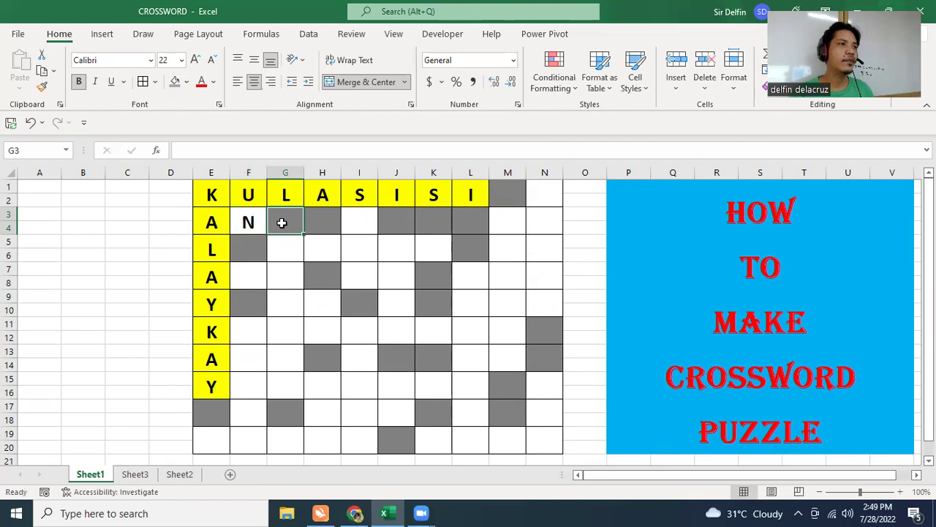
{"action": "left_click", "coordinate": [258, 228]}
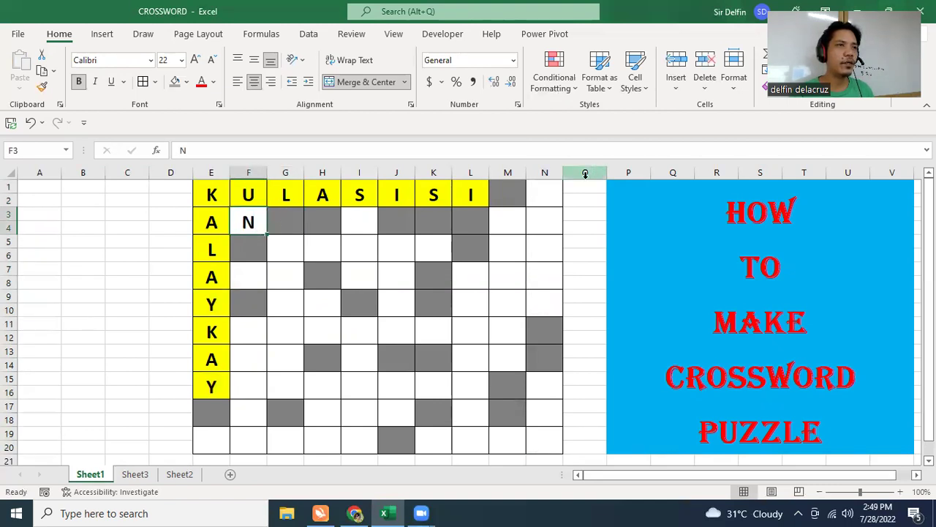
Type TAHAN down column N, from N1 to N9
{"action": "left_click", "coordinate": [557, 194]}
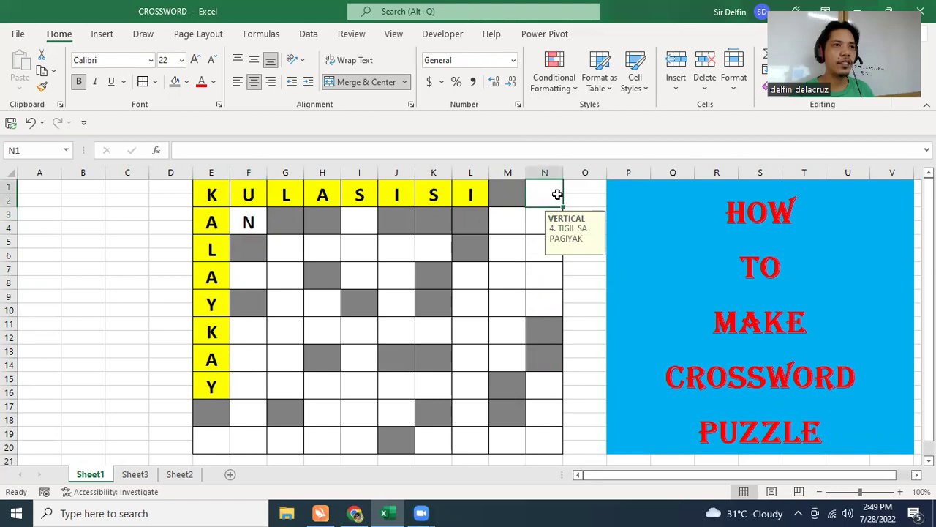
{"action": "type", "text": "T"}
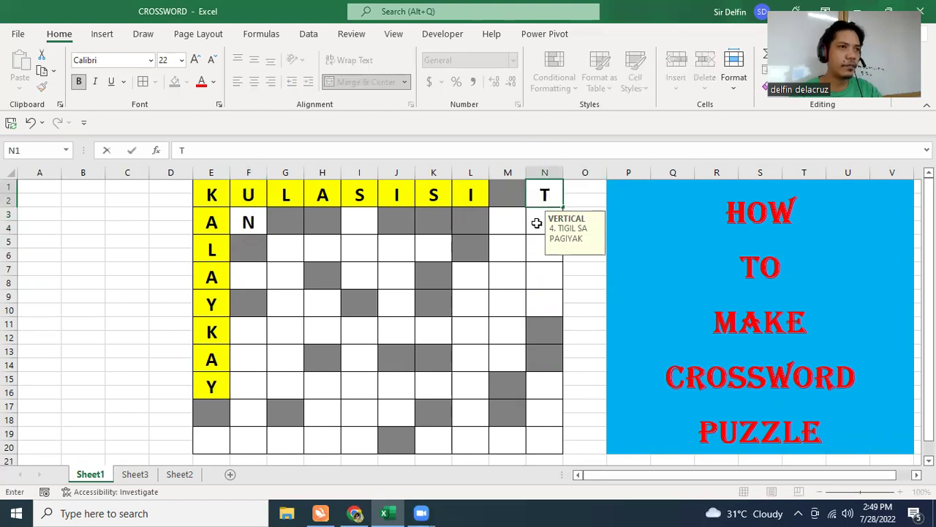
{"action": "left_click", "coordinate": [537, 223]}
{"action": "type", "text": "A"}
{"action": "left_click", "coordinate": [546, 250]}
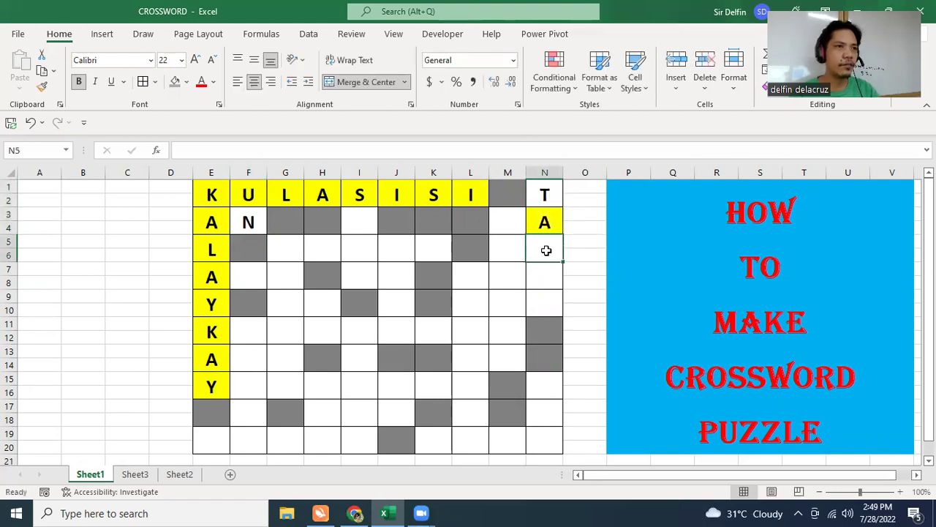
{"action": "type", "text": "H"}
{"action": "left_click", "coordinate": [547, 268]}
{"action": "type", "text": "A"}
{"action": "left_click", "coordinate": [547, 303]}
{"action": "type", "text": "N"}
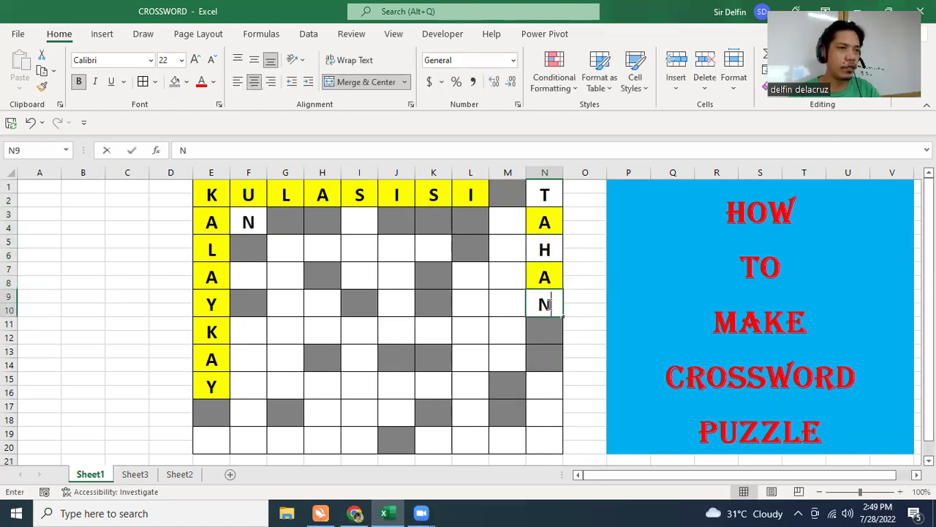
{"action": "left_click", "coordinate": [509, 284]}
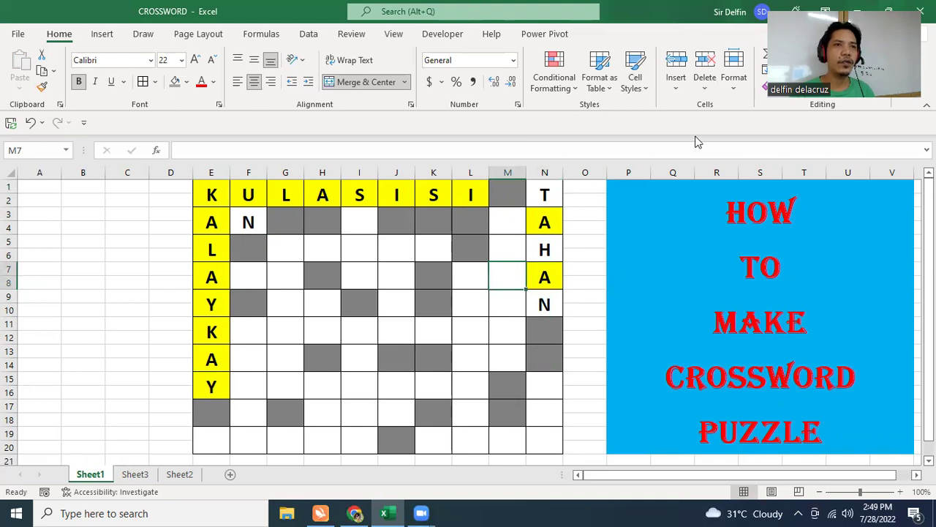